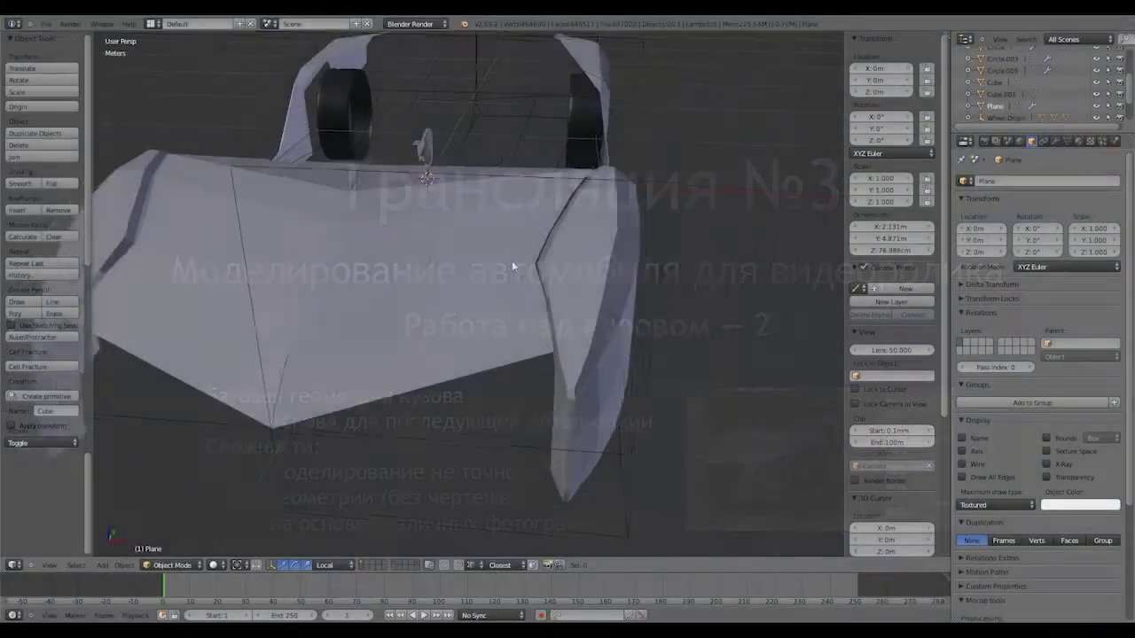
Orbit the car so it faces the camera head-on.
mouse_move(495, 247)
middle_mouse_down()
mouse_move(547, 241)
mouse_move(512, 255)
middle_mouse_up()
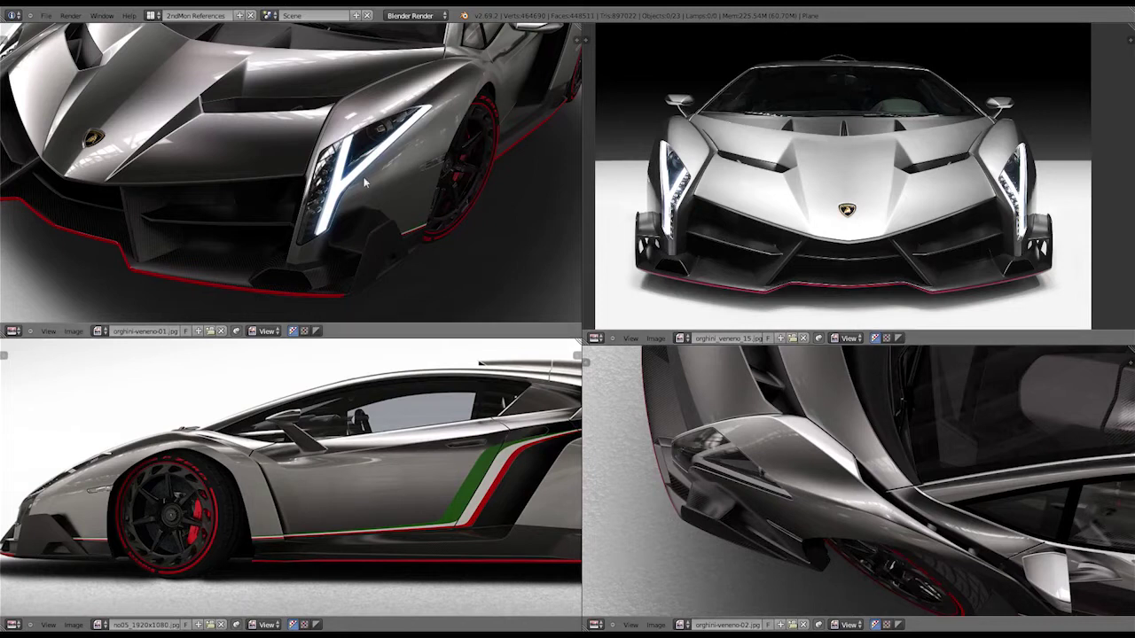
Reframe the close-up front Veneno reference photo and maximize it to fill the screen.
middle_click_drag(294, 193, 357, 171)
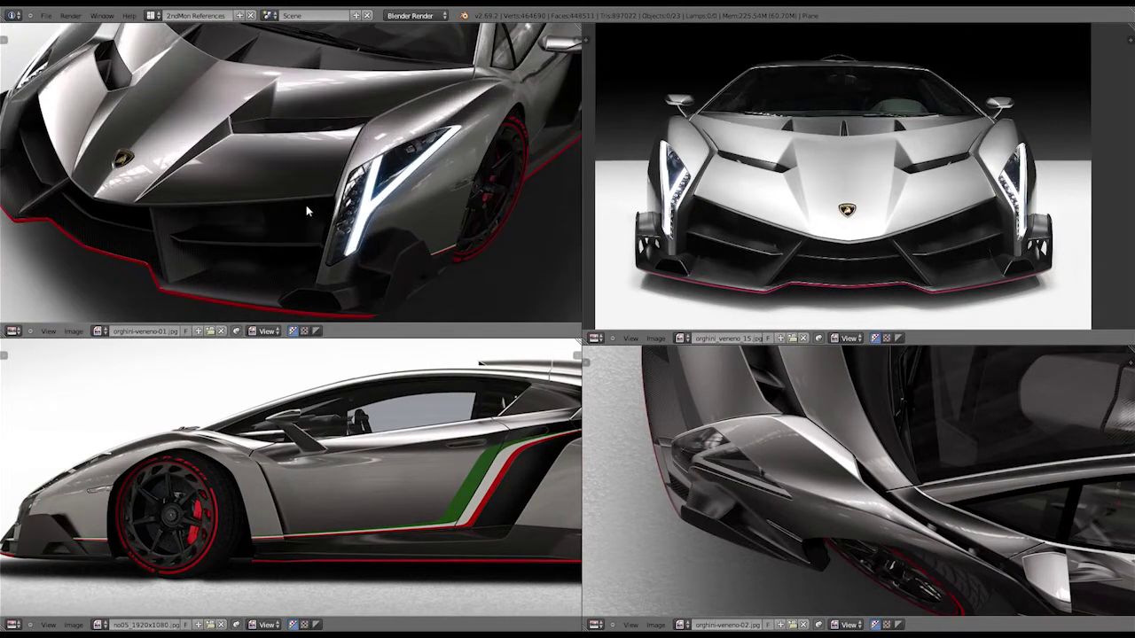
scroll(804, 237, "up", 1)
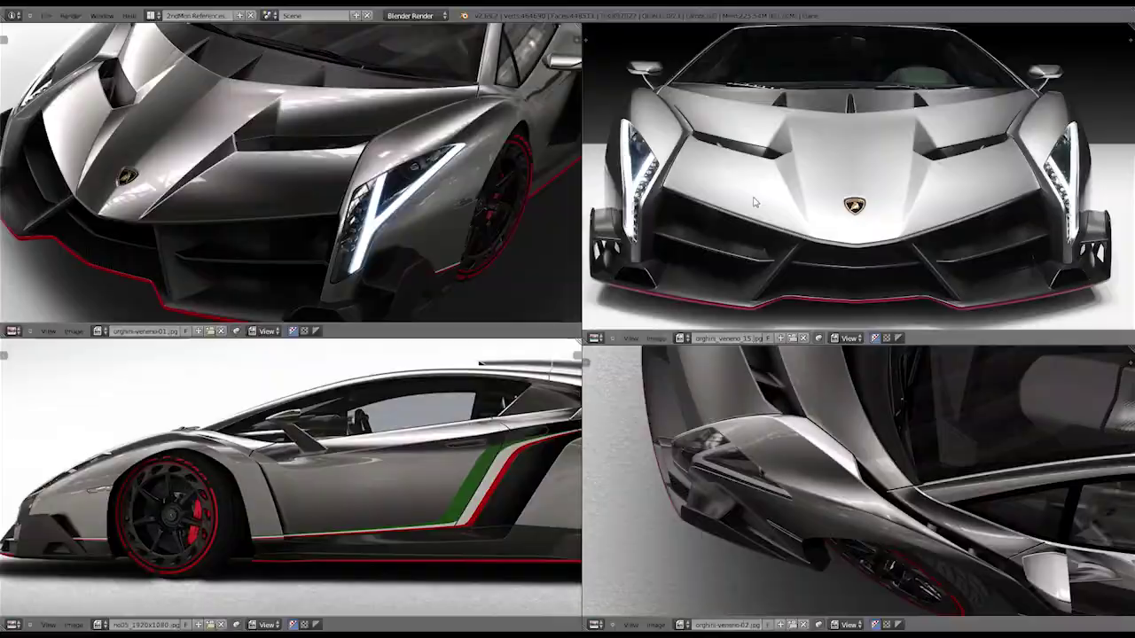
key("ctrl+Up")
scroll(674, 337, "up", 2)
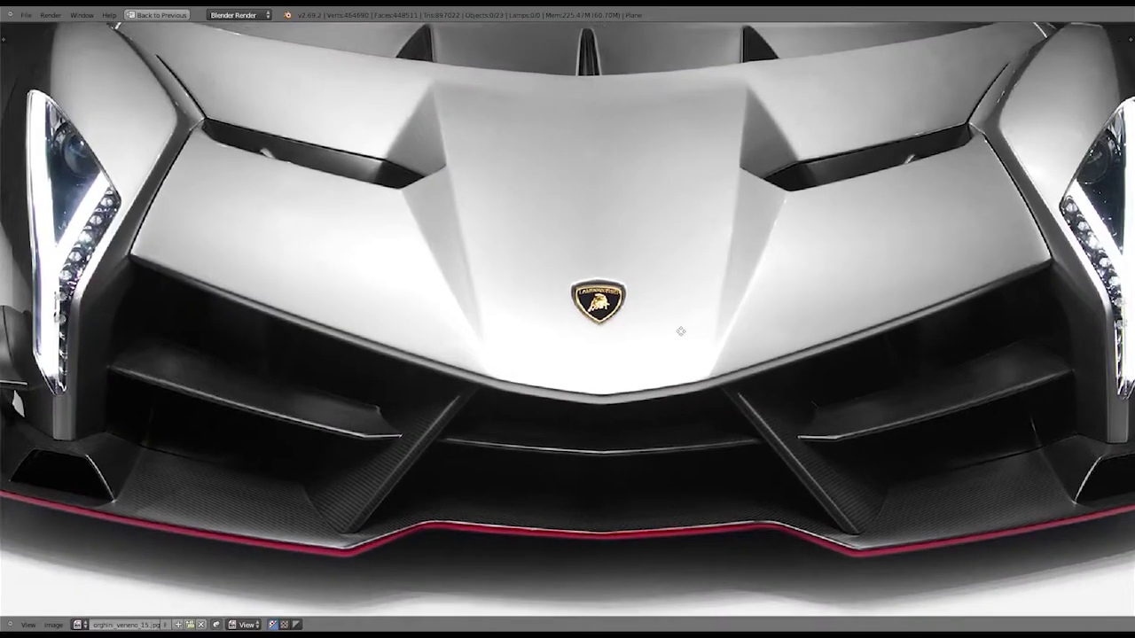
scroll(679, 324, "down", 1)
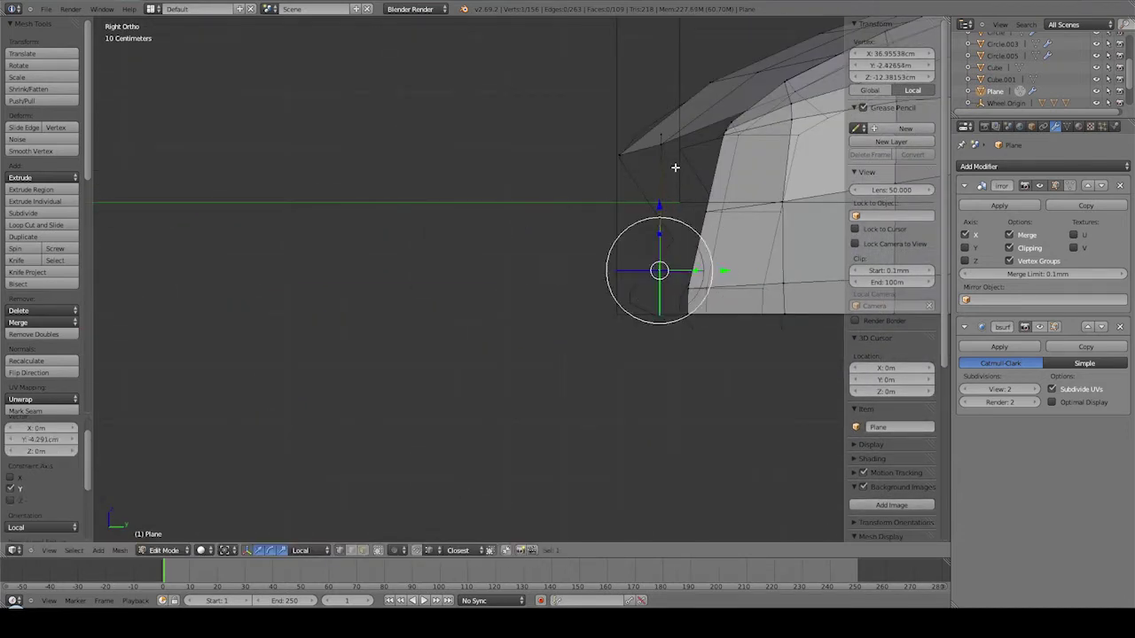
Nudge the lower-front vertex along Y, drop it along Z, and check it in front view.
left_click_drag(660, 271, 681, 272)
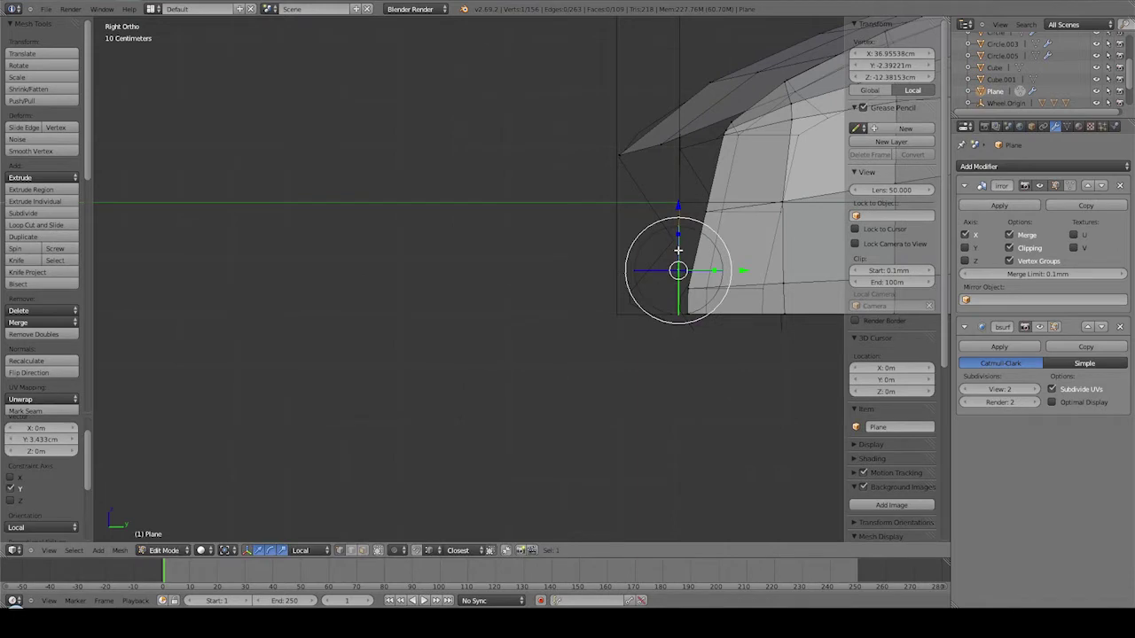
scroll(678, 251, "up", 3)
key("g")
key("z")
key("z")
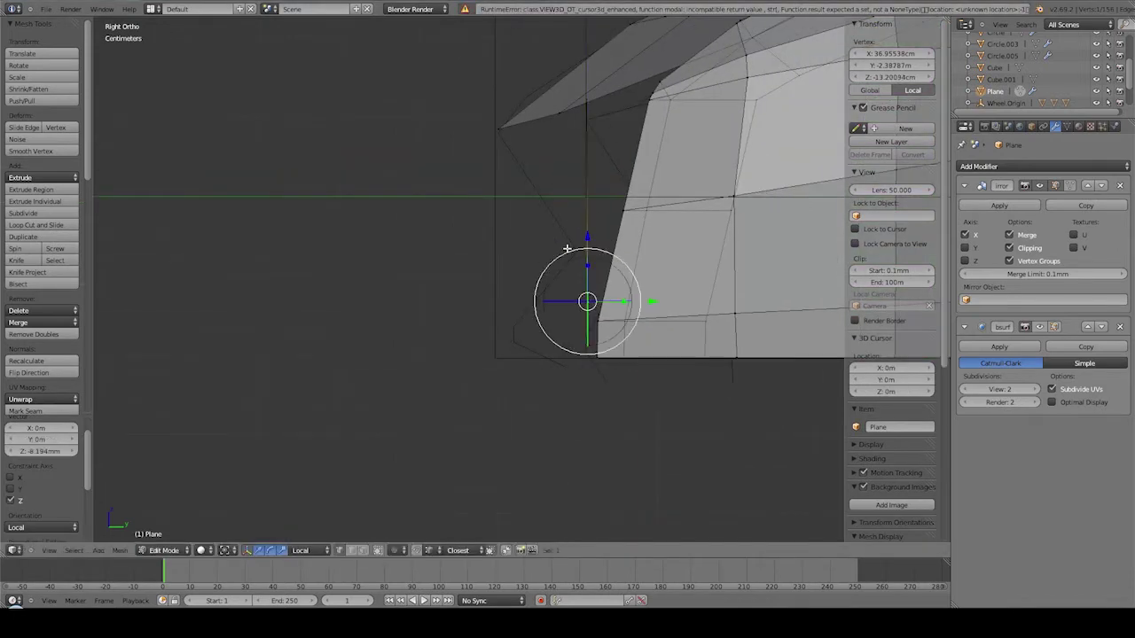
scroll(568, 250, "down", 2)
key("KP_1")
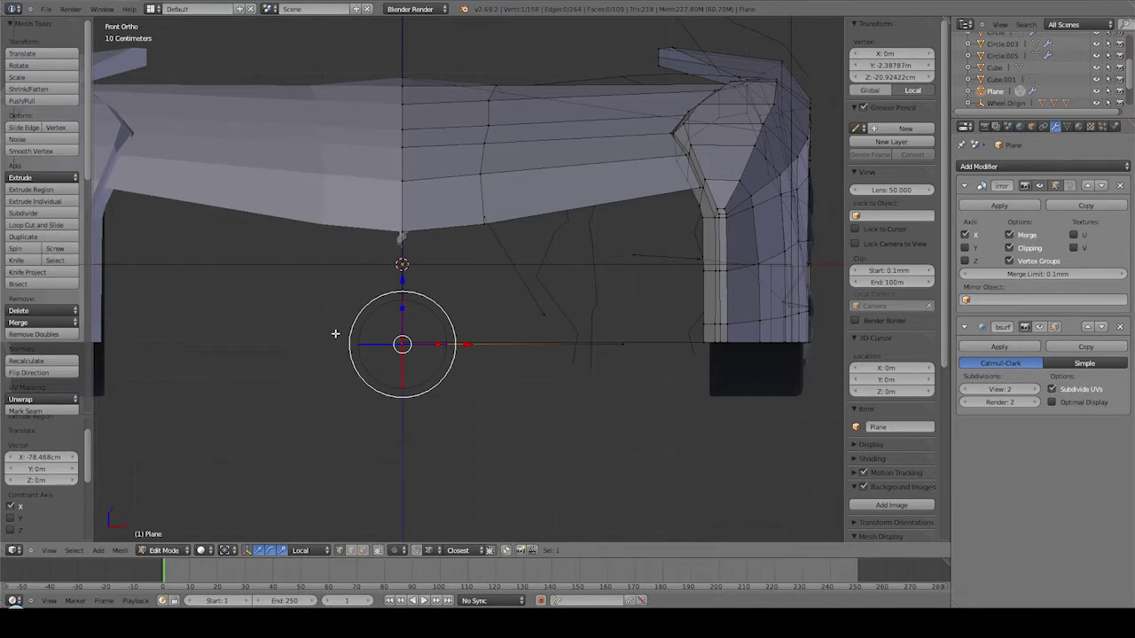
Extend the lower front edge with a new vertex from top view.
left_click(521, 303)
key("KP_7")
right_click(520, 256, "shift")
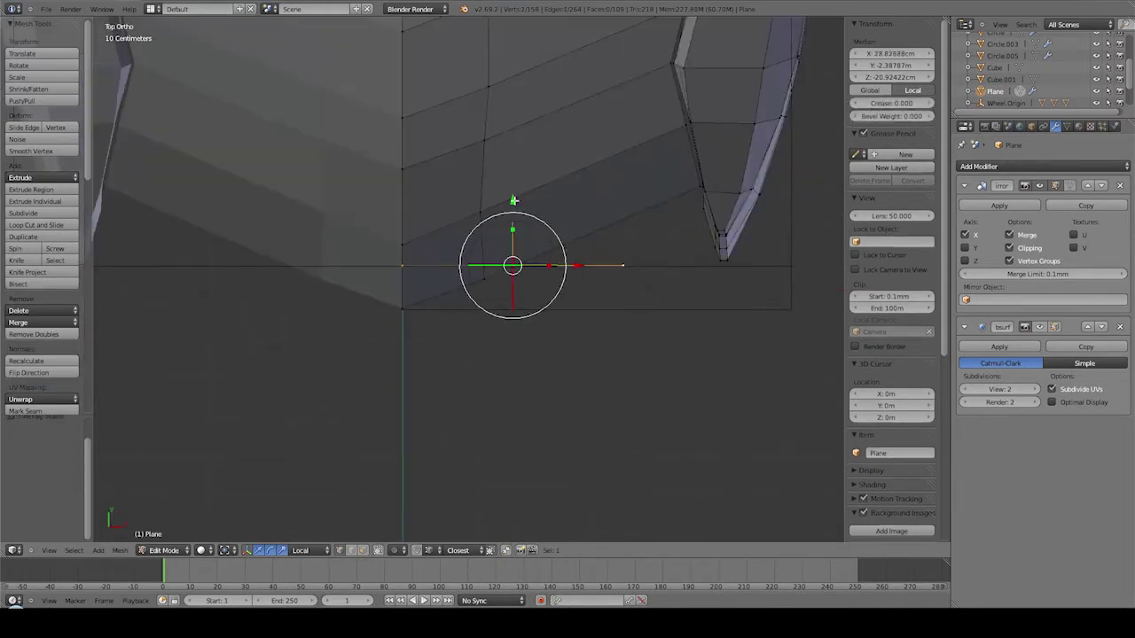
scroll(511, 266, "up", 2)
left_click(388, 335, "ctrl")
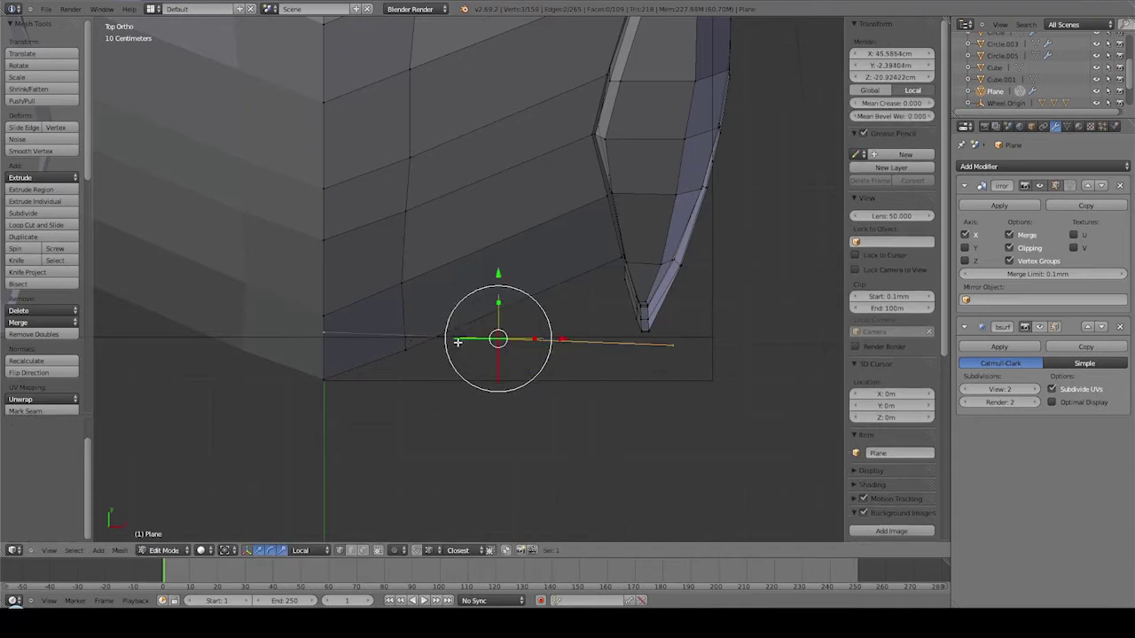
scroll(643, 337, "up", 2)
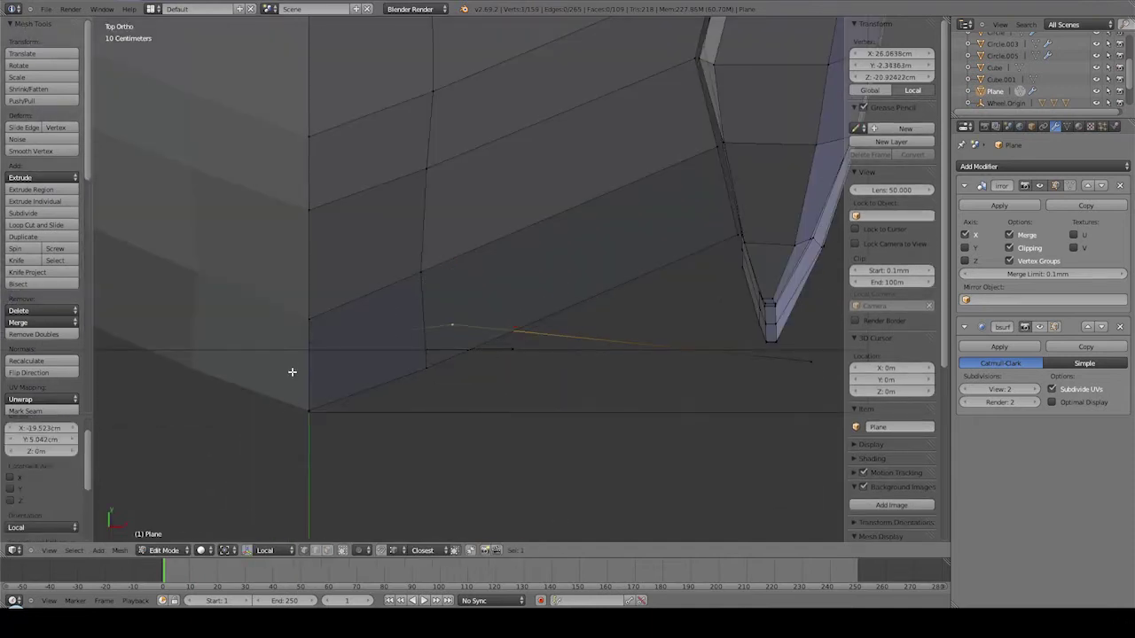
middle_click_drag(509, 305, 483, 323, "shift")
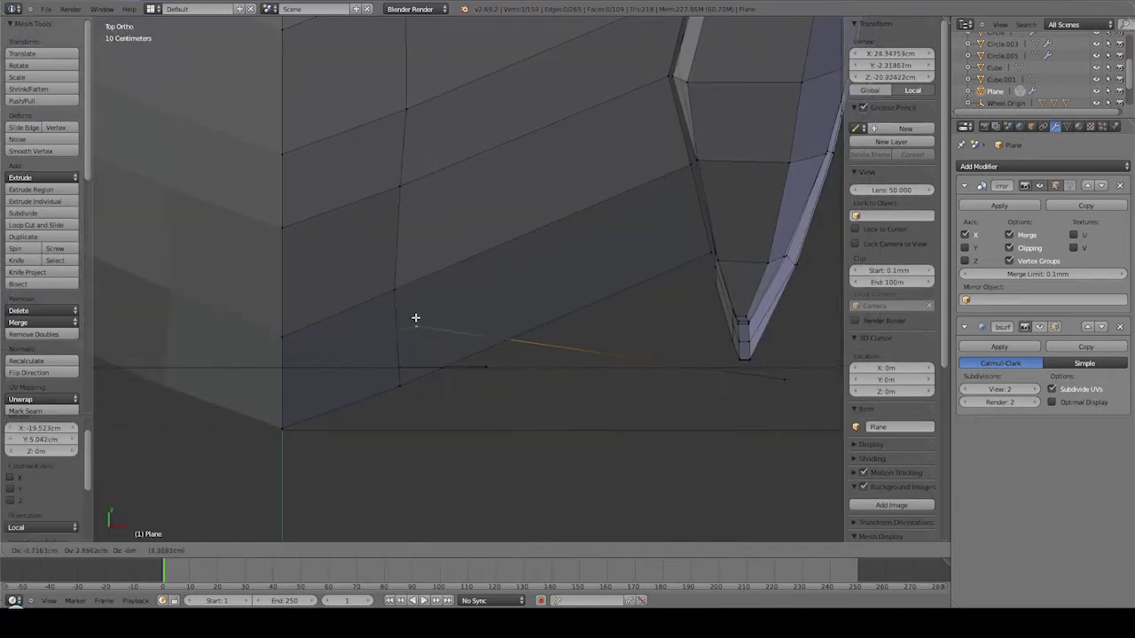
Subdivide the new edge to add a middle vertex, then select a single lower-edge vertex.
right_click(744, 379, "shift")
key("w")
left_click(570, 367)
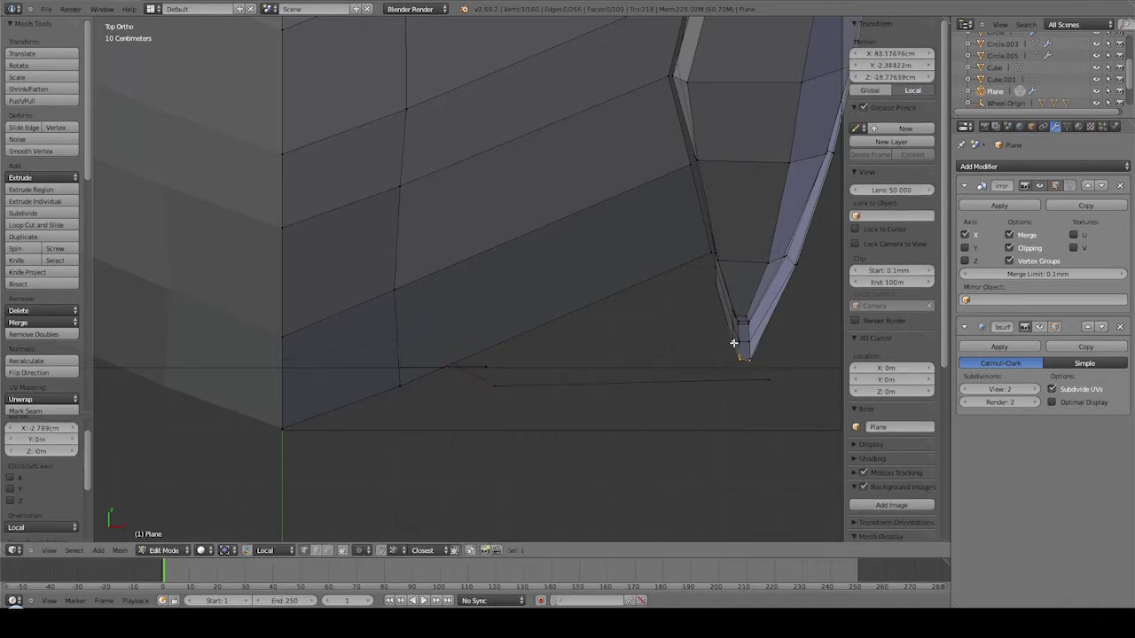
scroll(734, 343, "up", 2)
scroll(721, 268, "up", 2)
key("KP_3")
key("a")
key("b")
mouse_move(456, 260)
left_mouse_down()
mouse_move(576, 327)
mouse_move(608, 281)
left_mouse_up()
key("ctrl+z")
key("ctrl+z")
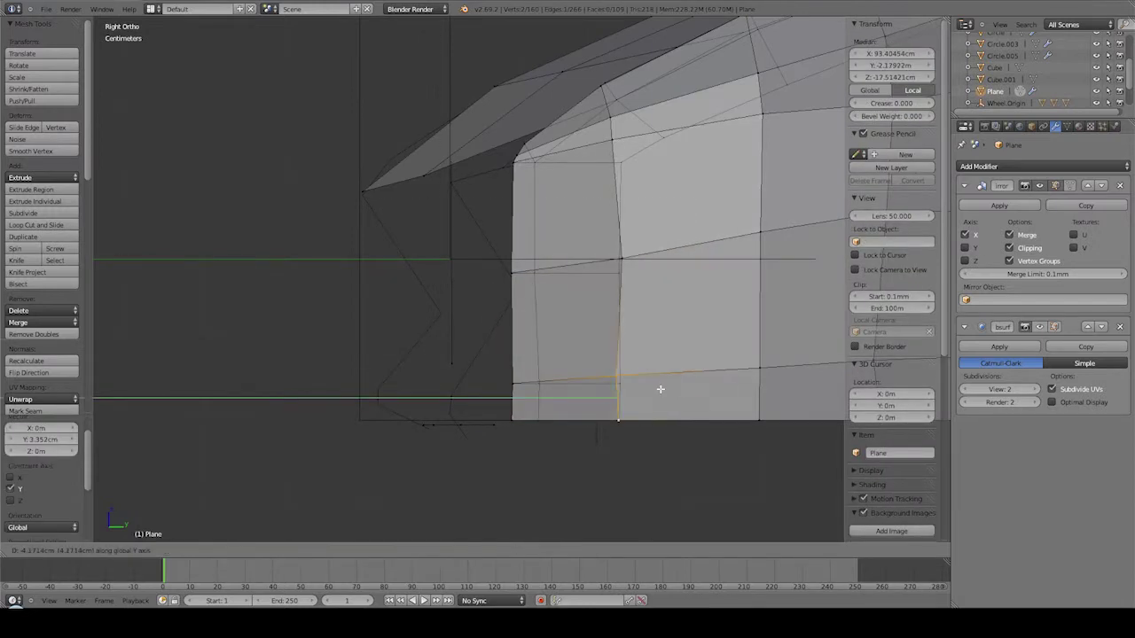
Extrude a vertical edge from the vertex along Z.
middle_click_drag(663, 272, 555, 306)
scroll(555, 306, "down", 4)
key("KP_7")
scroll(555, 306, "up", 3)
key("e")
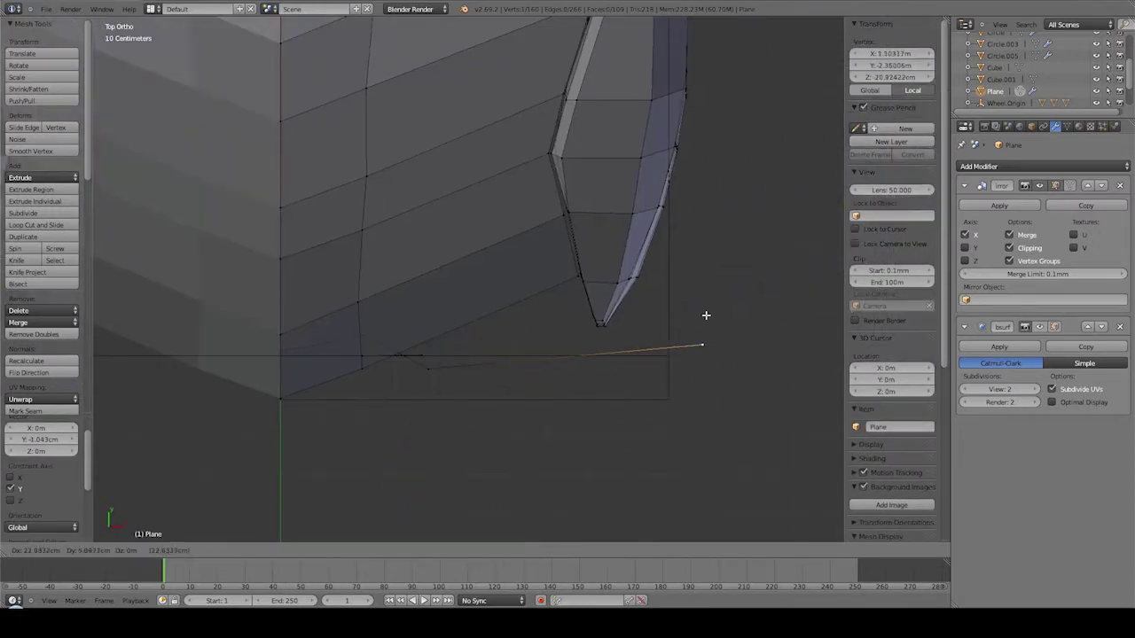
key("KP_1")
key("z")
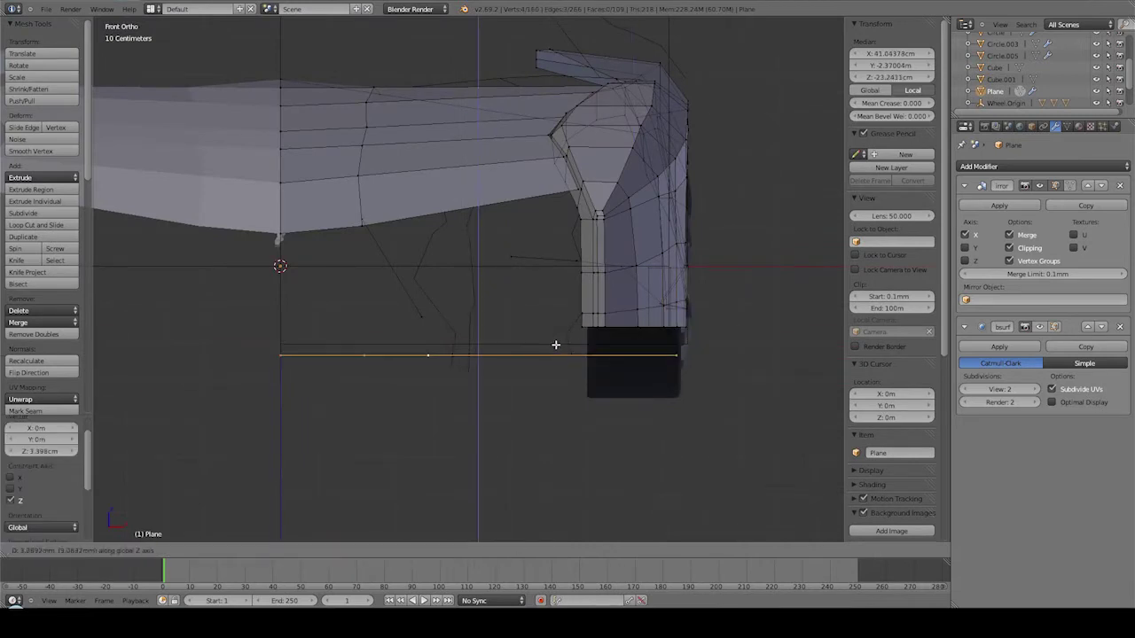
left_click(523, 367)
scroll(524, 367, "up", 2)
middle_click_drag(524, 367, 552, 328)
Extrude the edge along Y into a flat strip and shift it sideways along X.
key("e")
key("y")
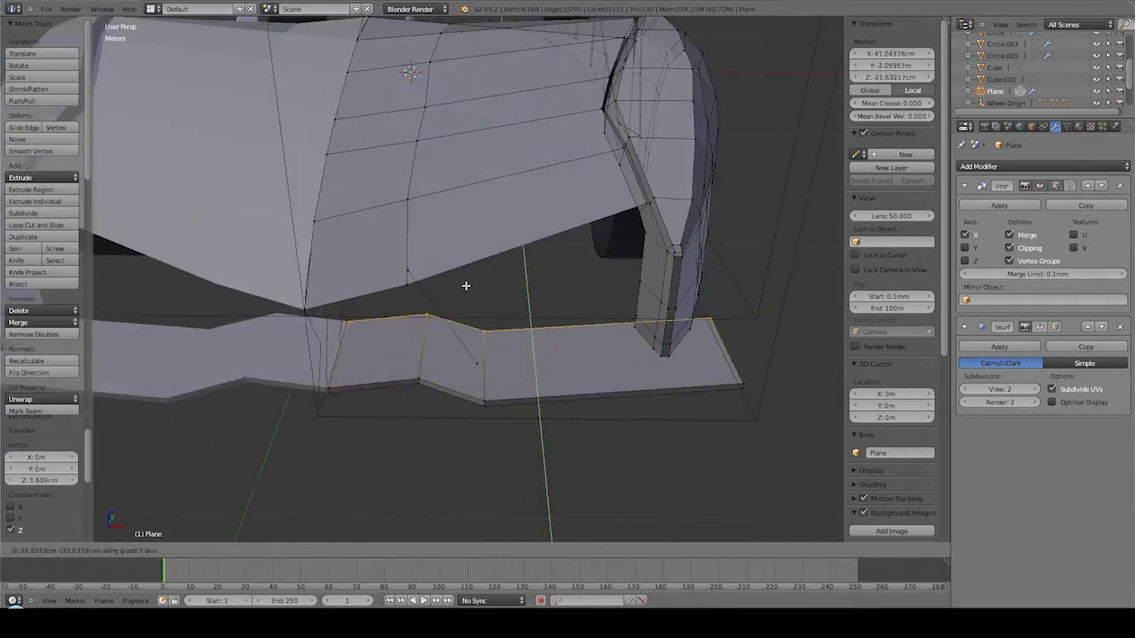
left_click(479, 292)
middle_click_drag(479, 293, 625, 392)
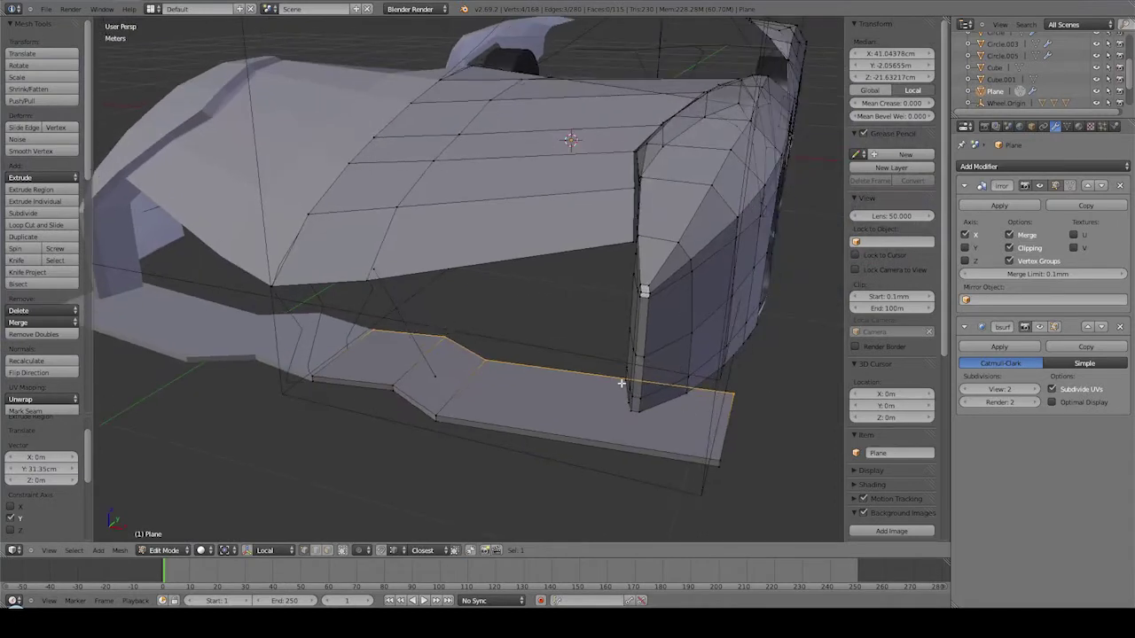
key("KP_7")
scroll(537, 435, "up", 3)
key("g")
key("y")
scroll(467, 325, "down", 3)
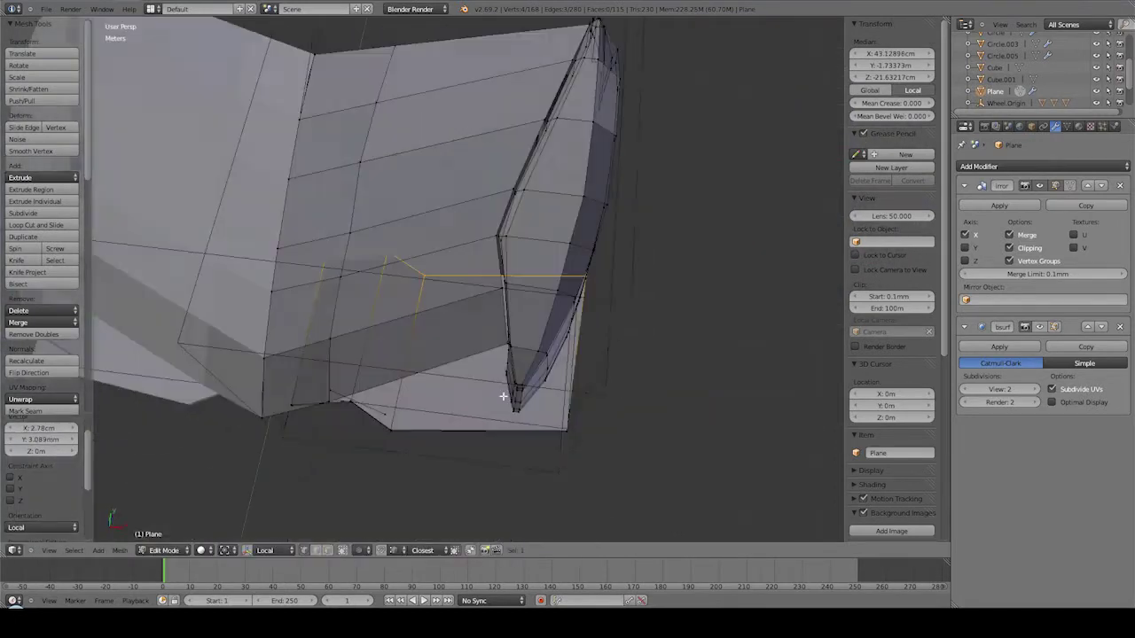
key("x")
left_click(470, 372)
middle_click_drag(470, 372, 476, 434)
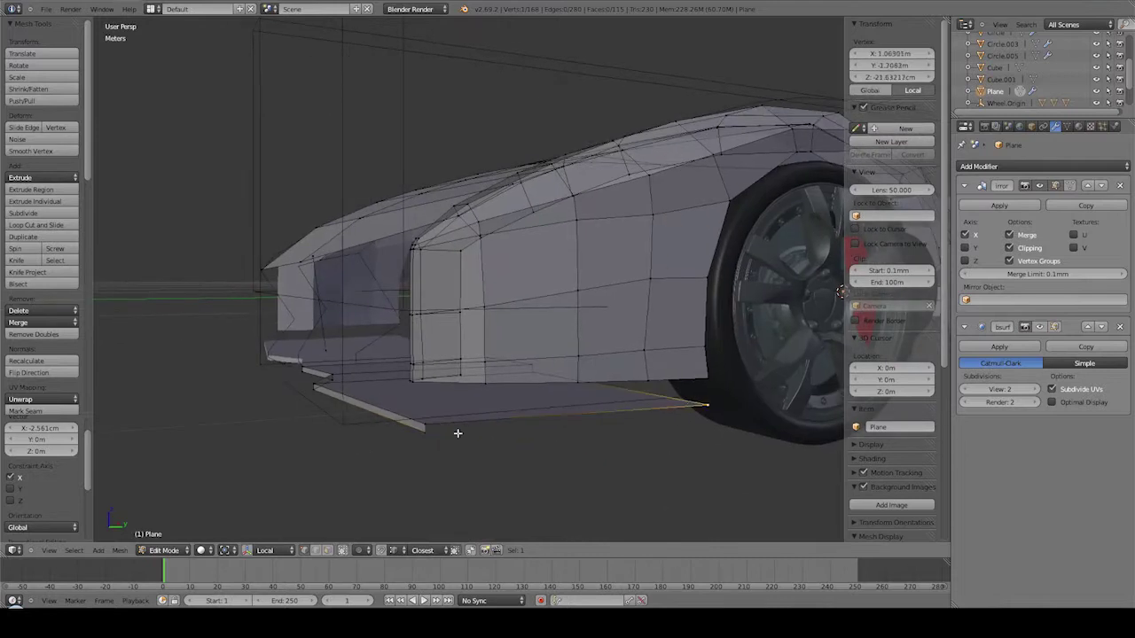
Merge the duplicate corner vertices with Remove Doubles and extrude the strip edge outward.
key("b")
left_click_drag(416, 417, 456, 452)
key("w")
left_click(426, 454)
mouse_move(443, 455)
middle_mouse_down()
mouse_move(549, 391)
mouse_move(509, 405)
middle_mouse_up()
key("KP_1")
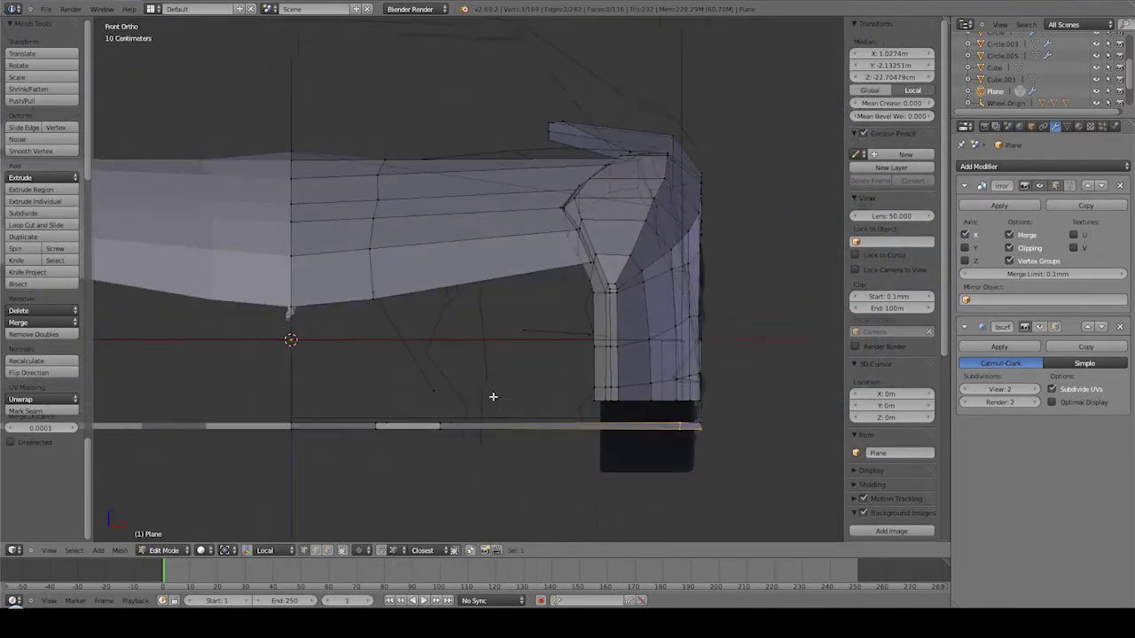
right_click(442, 399)
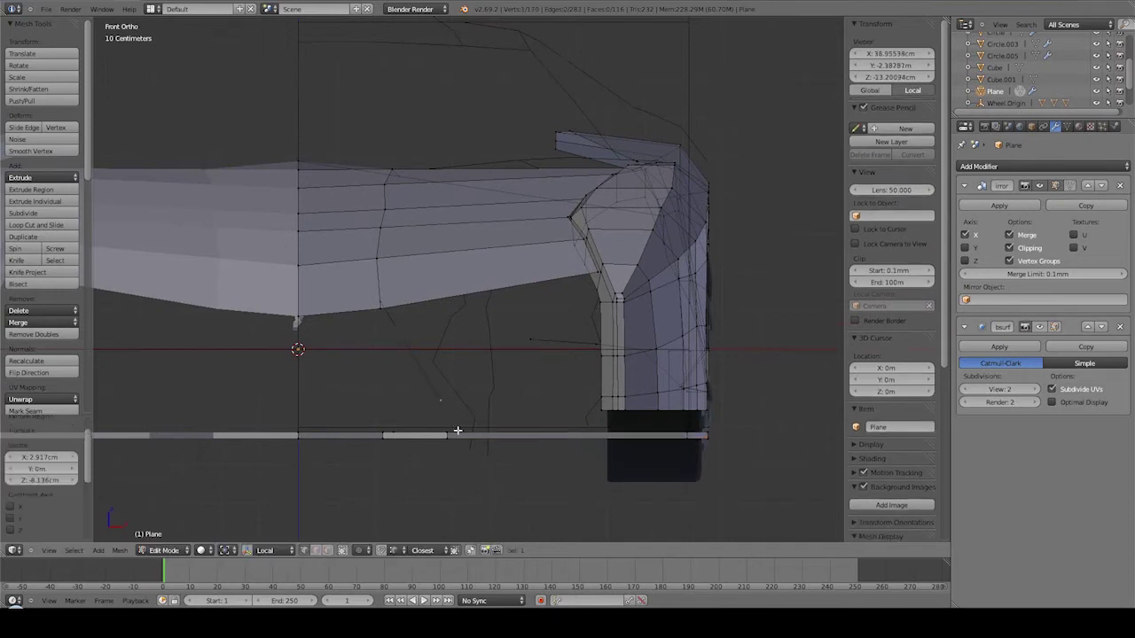
middle_click_drag(473, 386, 408, 409)
left_click(418, 408)
key("e")
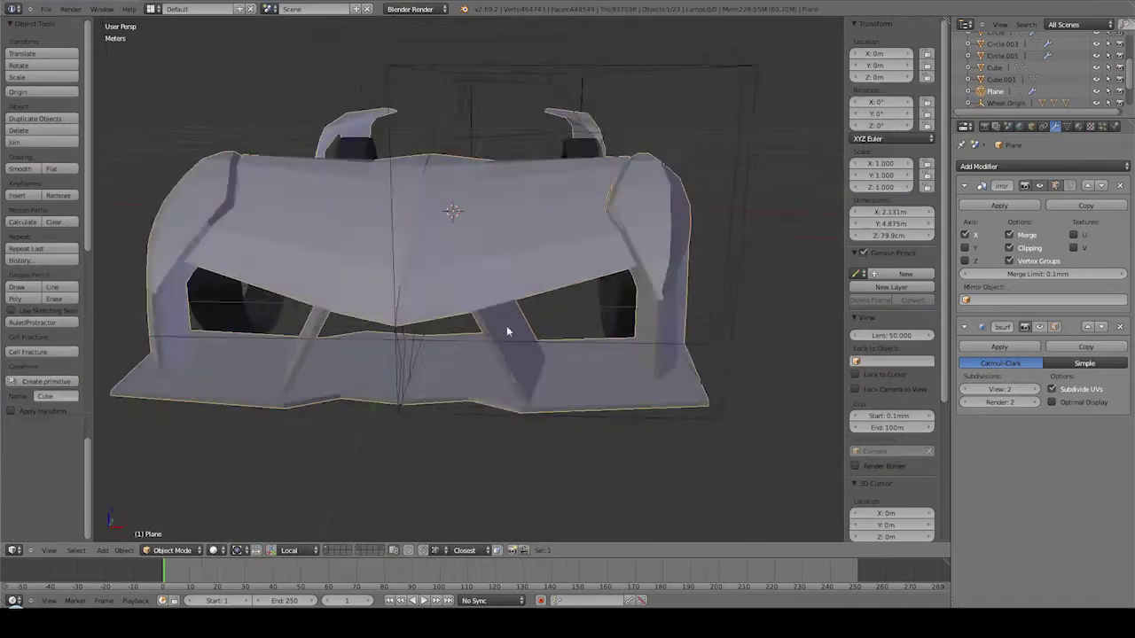
Select the extruded plate piece and shift it along Y.
key("Tab")
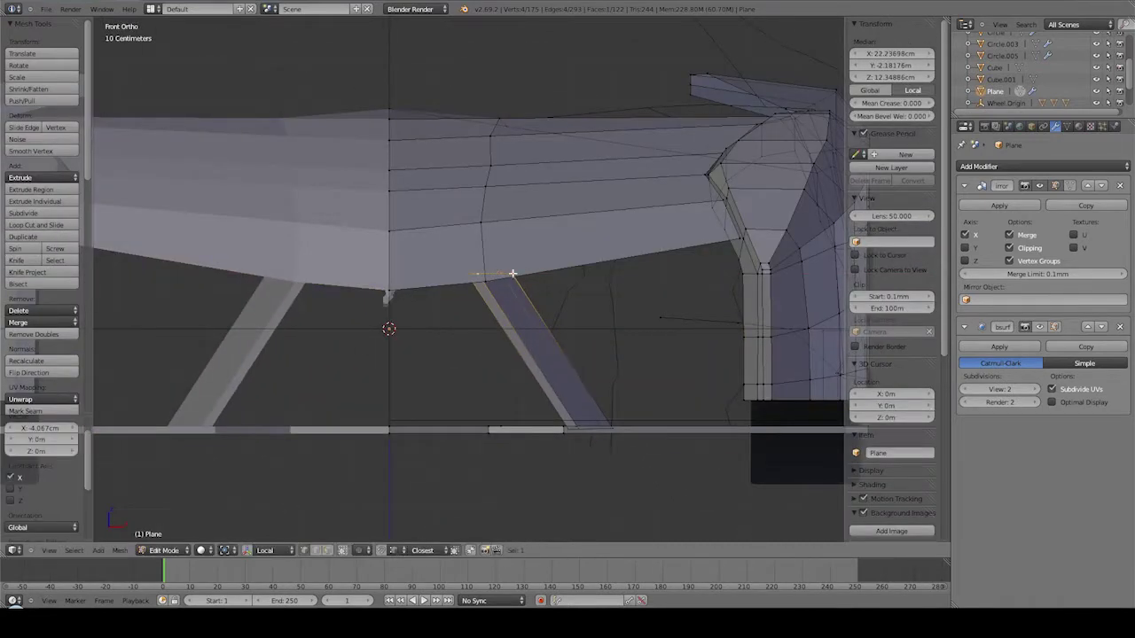
key("l")
left_click(447, 375)
mouse_move(448, 375)
middle_mouse_down()
mouse_move(589, 283)
mouse_move(472, 312)
mouse_move(459, 329)
mouse_move(523, 301)
mouse_move(474, 277)
mouse_move(337, 338)
middle_mouse_up()
key("Tab")
key("Tab")
key("KP_7")
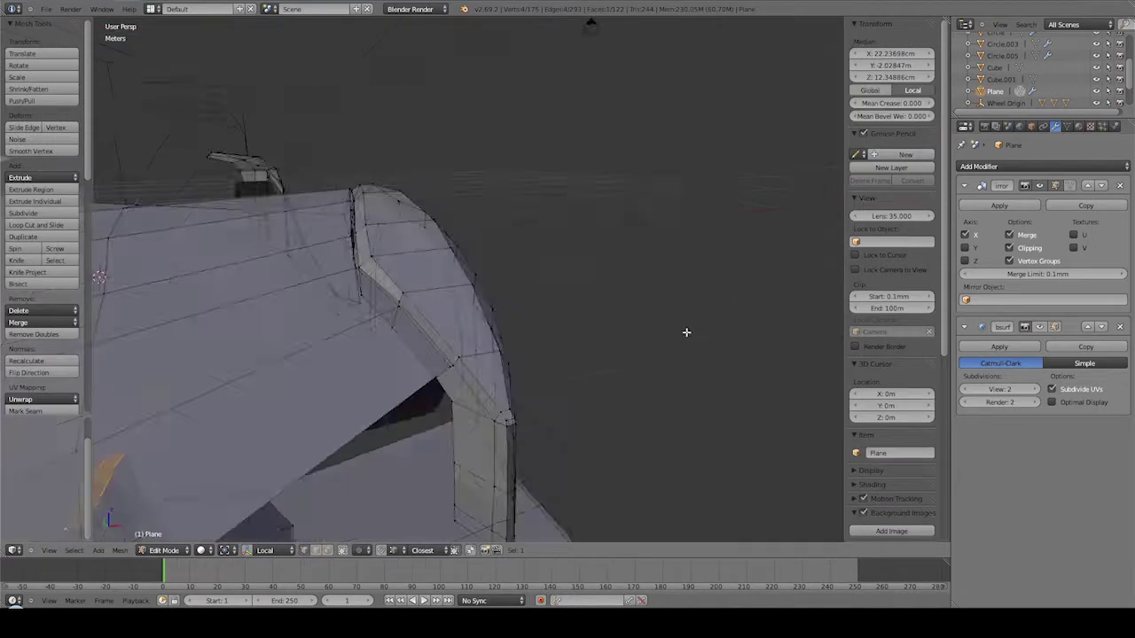
scroll(446, 420, "up", 3)
Reposition a splitter vertex and an edge to refine the nose shape.
right_click(471, 393)
key("g")
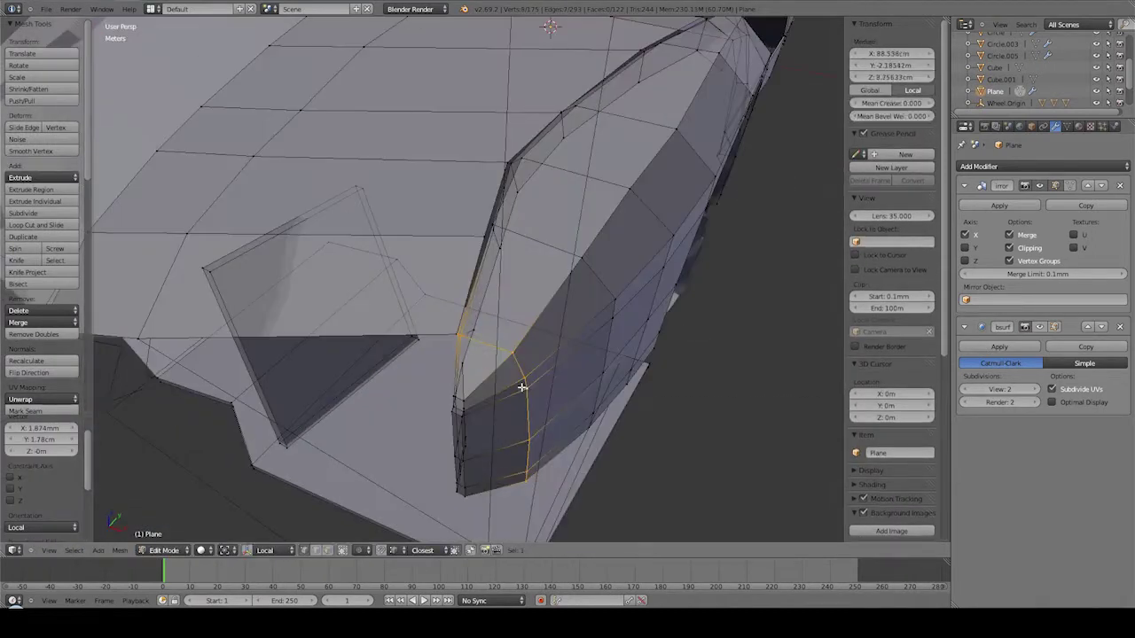
left_click(562, 311)
mouse_move(561, 312)
middle_mouse_down()
mouse_move(340, 337)
mouse_move(322, 313)
middle_mouse_up()
right_click(321, 313)
left_click(418, 336)
mouse_move(418, 336)
middle_mouse_down()
mouse_move(325, 330)
mouse_move(479, 295)
mouse_move(496, 346)
middle_mouse_up()
Raise a strip of splitter faces along Z and narrow it to about half (0.509).
key("Tab")
key("Tab")
right_click(505, 354)
key("g")
key("z")
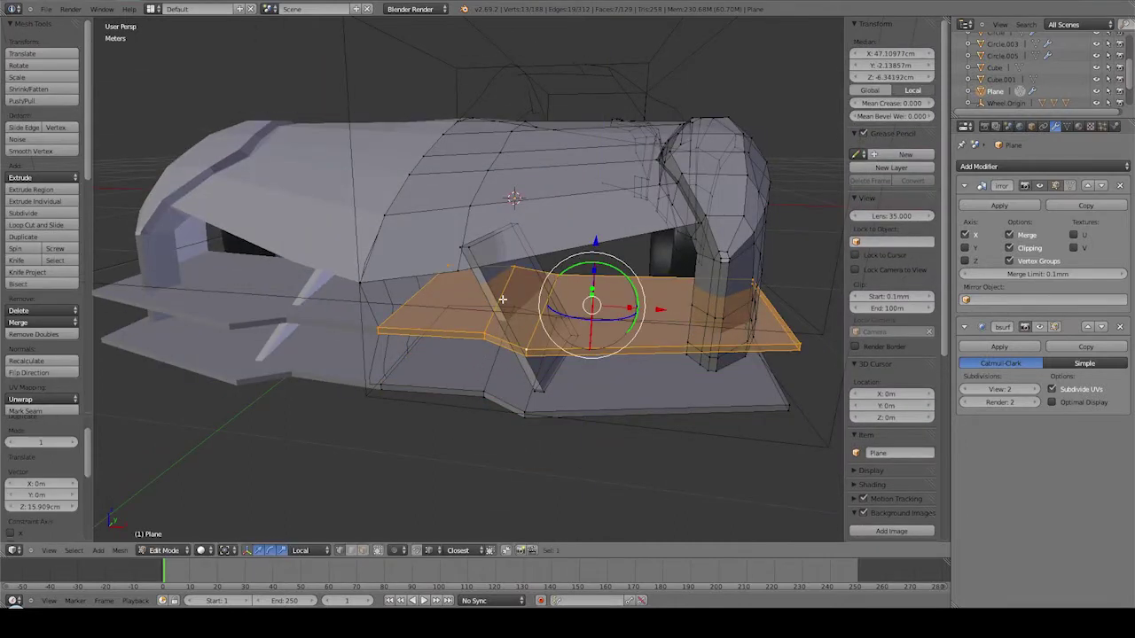
key("KP_1")
left_click(594, 312)
middle_click_drag(594, 312, 547, 312)
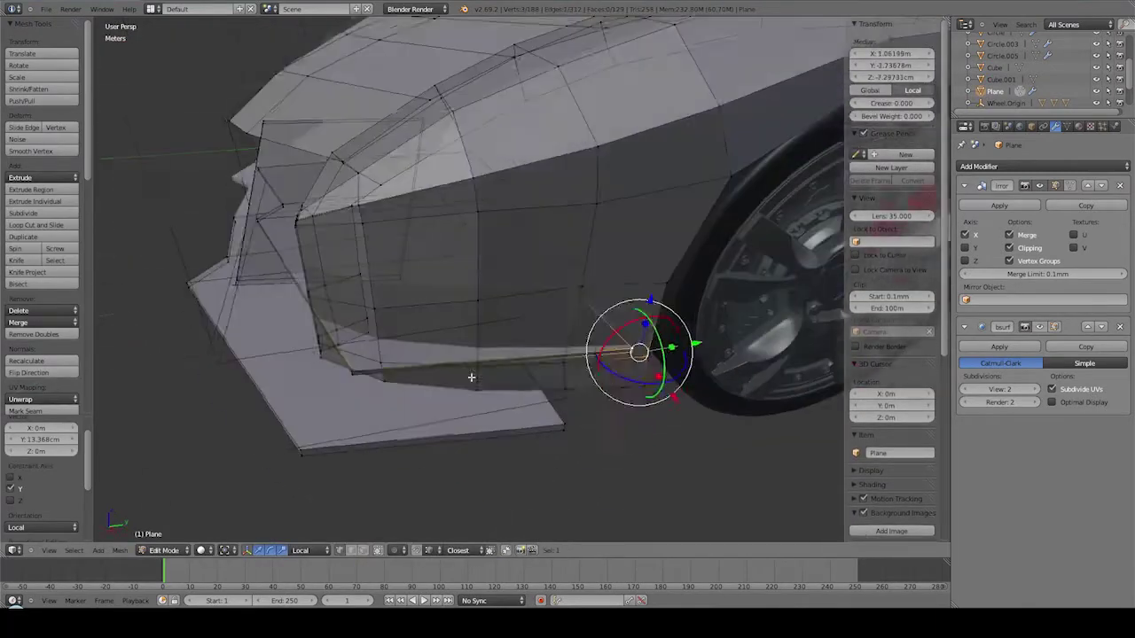
middle_click_drag(470, 377, 429, 354)
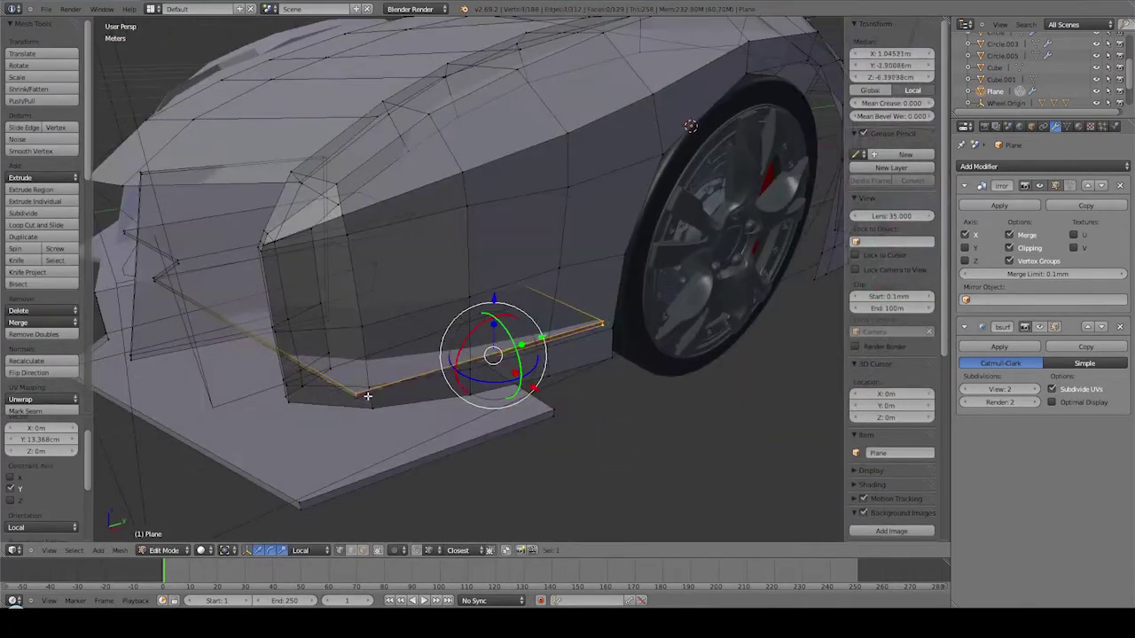
Delete the selected lower-nose faces and reposition the edge along the opening.
key("x")
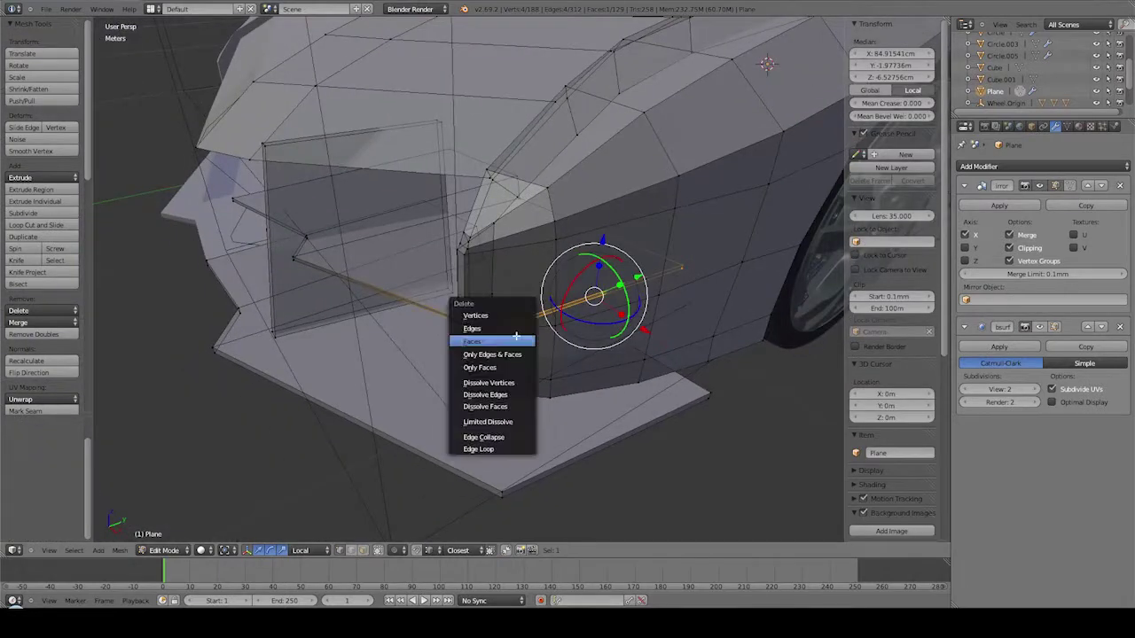
left_click(429, 354)
key("Tab")
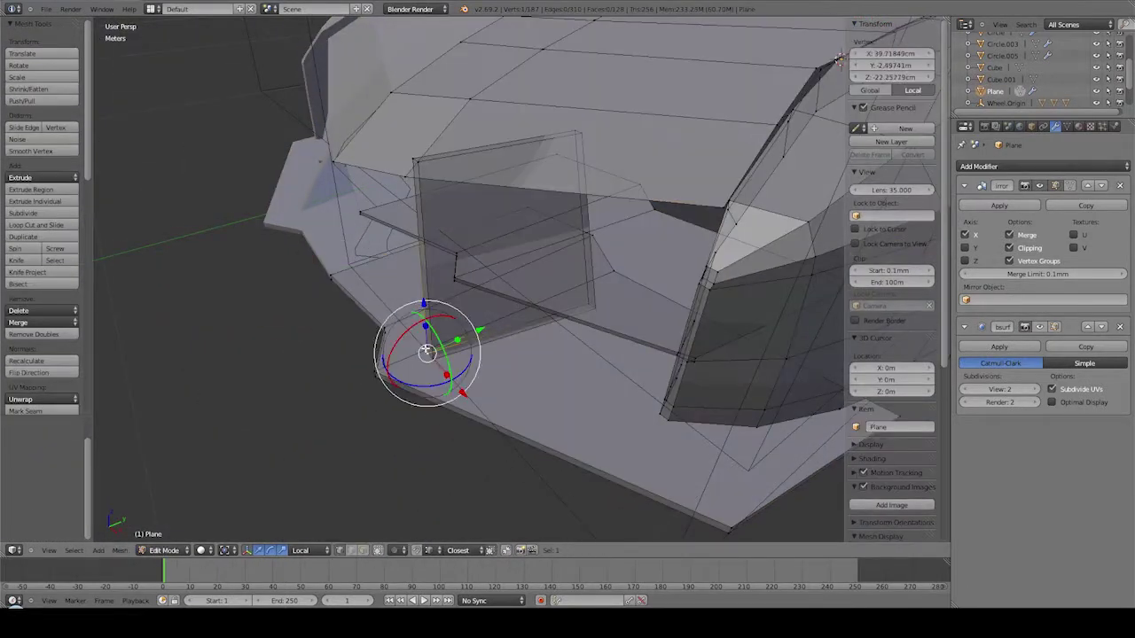
key("g")
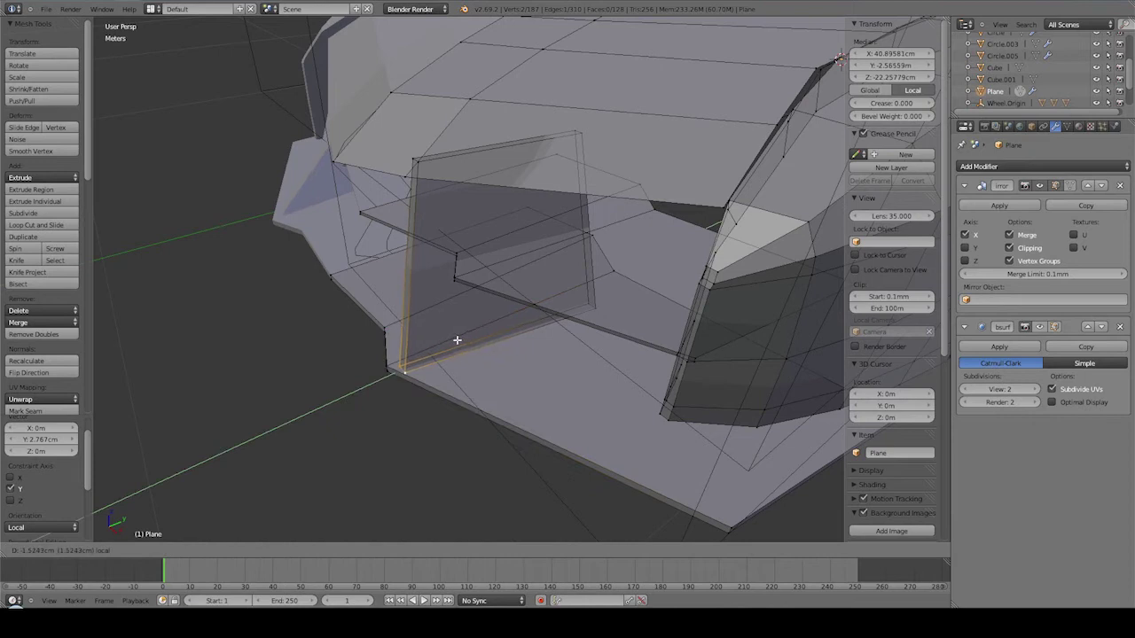
left_click(438, 404)
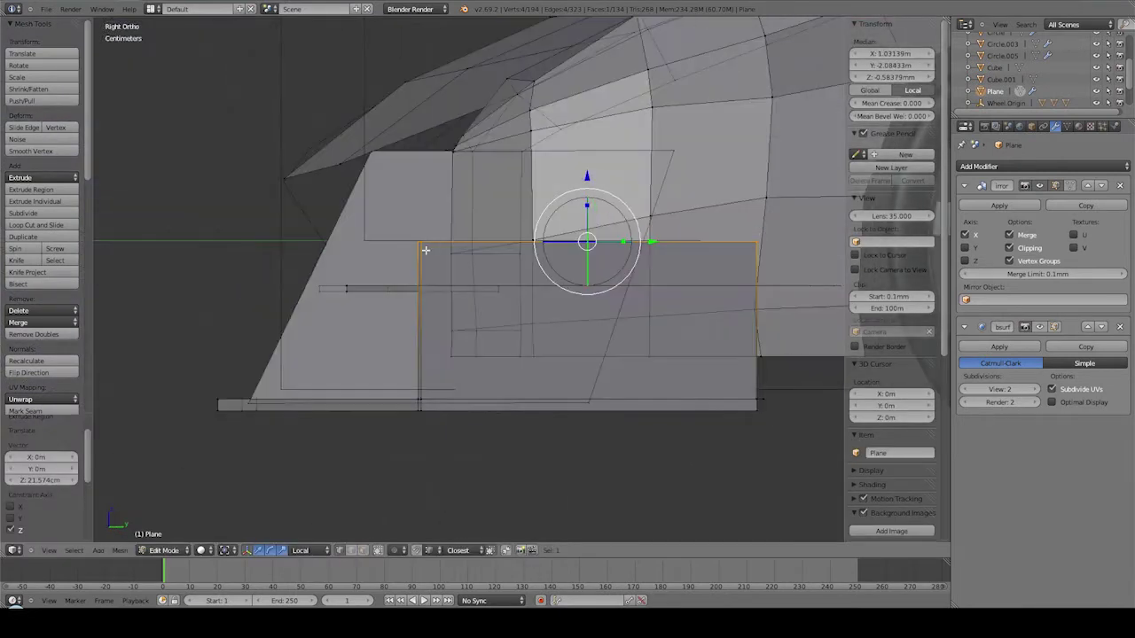
Lift the panel ahead of the wheel along Z and move its top corner vertex.
key("g")
key("z")
left_click(559, 182)
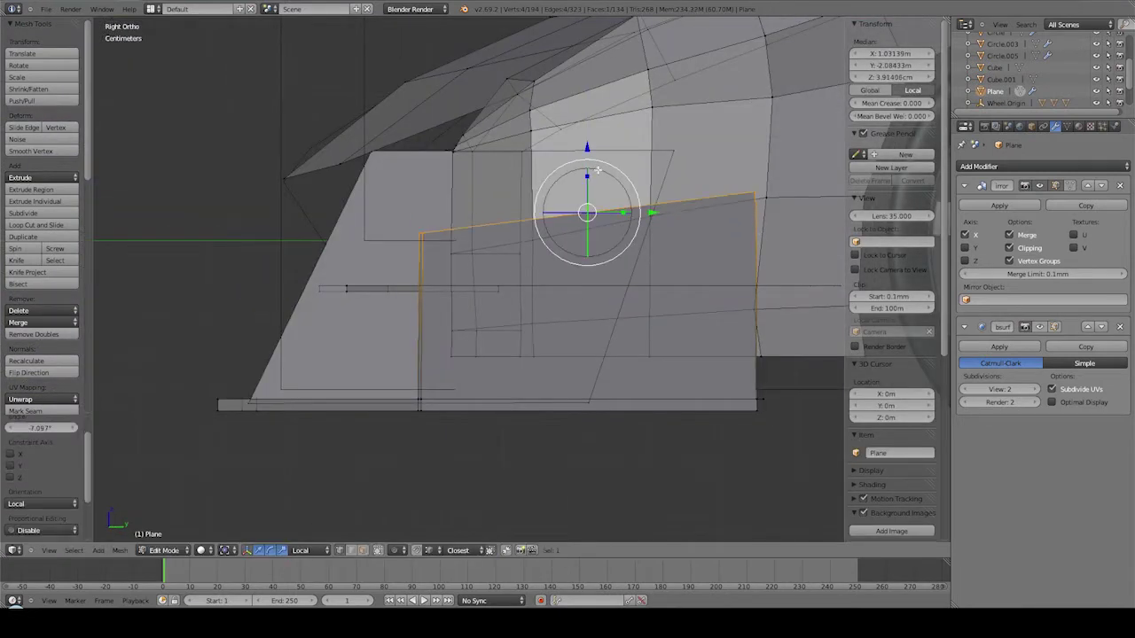
key("g")
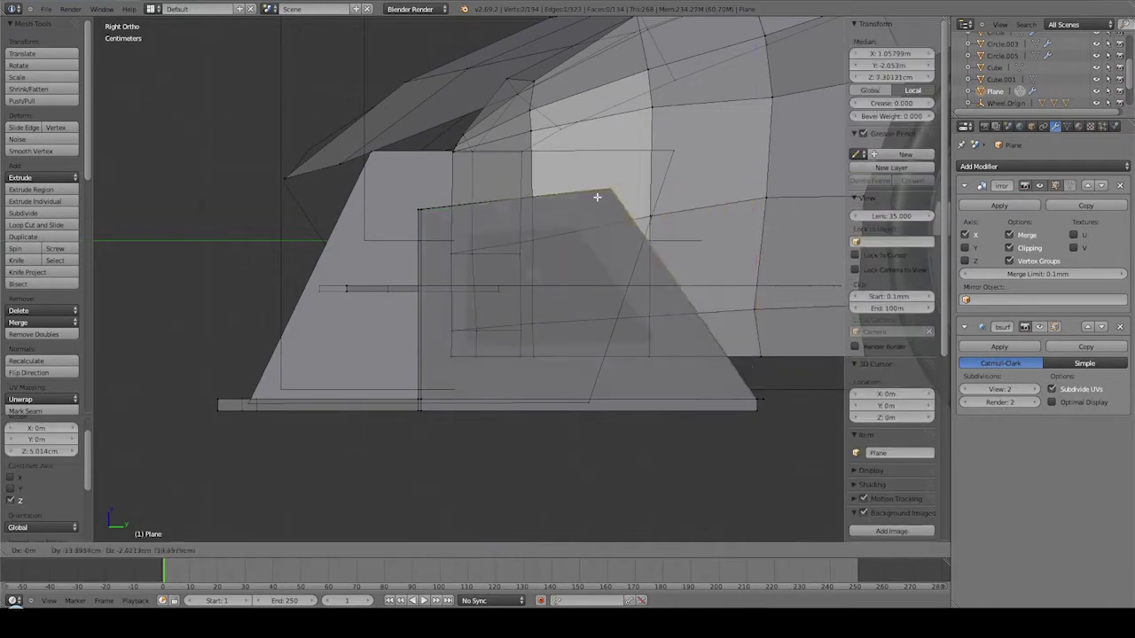
left_click(579, 278)
scroll(579, 372, "up", 8)
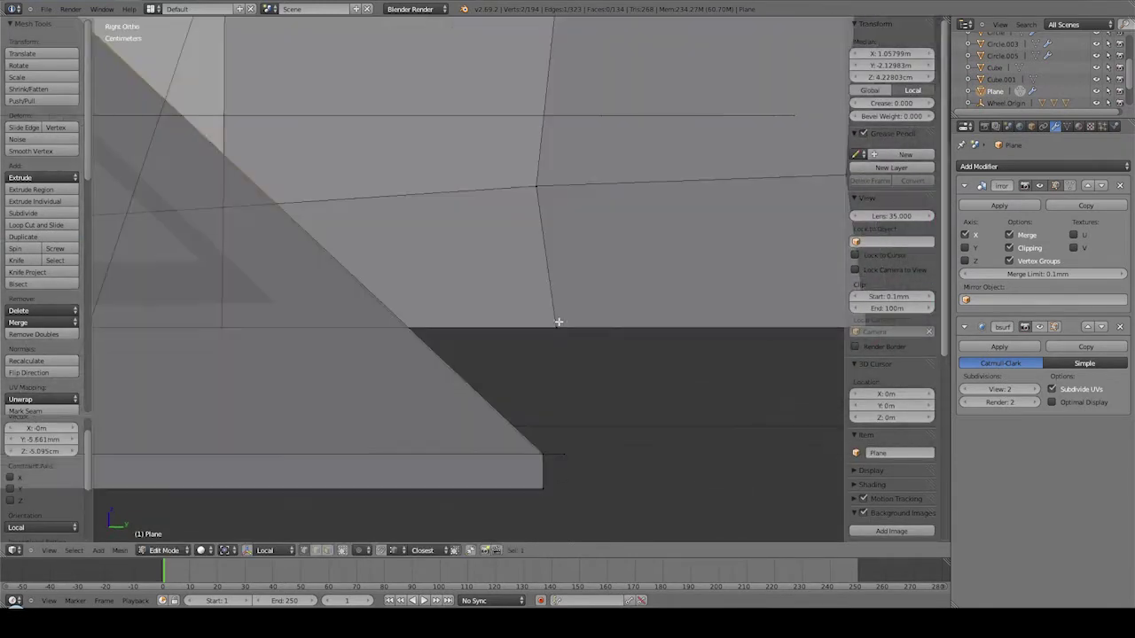
middle_click_drag(558, 321, 445, 183)
scroll(445, 183, "down", 5)
mouse_move(396, 254)
middle_mouse_down()
mouse_move(384, 410)
mouse_move(534, 340)
mouse_move(572, 381)
mouse_move(600, 253)
mouse_move(568, 355)
mouse_move(562, 311)
mouse_move(517, 354)
mouse_move(602, 306)
mouse_move(458, 445)
middle_mouse_up()
Shift the side panel faces and lower edges along X and Y to slant the panel.
left_click(538, 341)
key("KP_3")
scroll(501, 291, "up", 5)
left_click(560, 292)
mouse_move(513, 379)
middle_mouse_down()
mouse_move(588, 398)
mouse_move(523, 336)
mouse_move(544, 393)
middle_mouse_up()
key("g")
key("y")
left_click(467, 438)
mouse_move(467, 438)
middle_mouse_down()
mouse_move(481, 349)
mouse_move(531, 372)
mouse_move(538, 316)
mouse_move(638, 337)
mouse_move(607, 370)
mouse_move(497, 354)
middle_mouse_up()
scroll(481, 349, "up", 4)
right_click(520, 371)
left_click(510, 370)
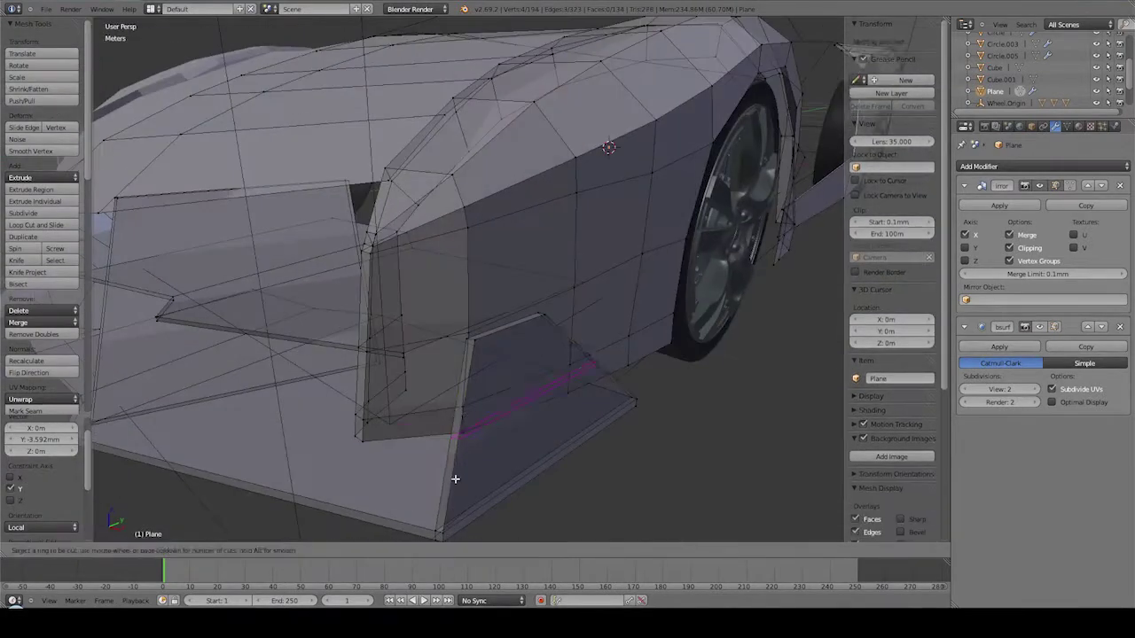
Extrude the lower body edge into a new strip and return to Object Mode.
right_click(479, 323)
scroll(478, 324, "up", 4)
key("e")
left_click(388, 288)
mouse_move(478, 292)
middle_mouse_down()
mouse_move(443, 283)
mouse_move(405, 354)
mouse_move(497, 332)
middle_mouse_up()
key("Tab")
scroll(405, 353, "down", 4)
scroll(480, 379, "up", 4)
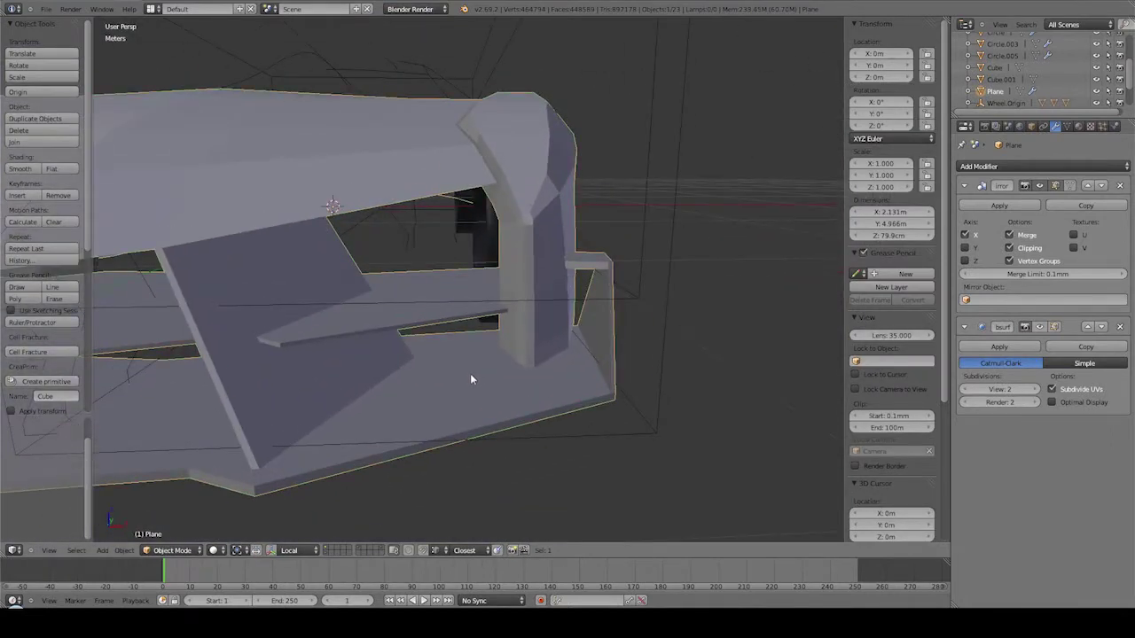
Back in Edit Mode, slide a vertex on the lower body base along its edge.
key("Tab")
right_click(585, 406)
mouse_move(585, 406)
middle_mouse_down()
mouse_move(514, 383)
mouse_move(496, 393)
mouse_move(443, 360)
middle_mouse_up()
right_click(473, 426)
key("shift+v")
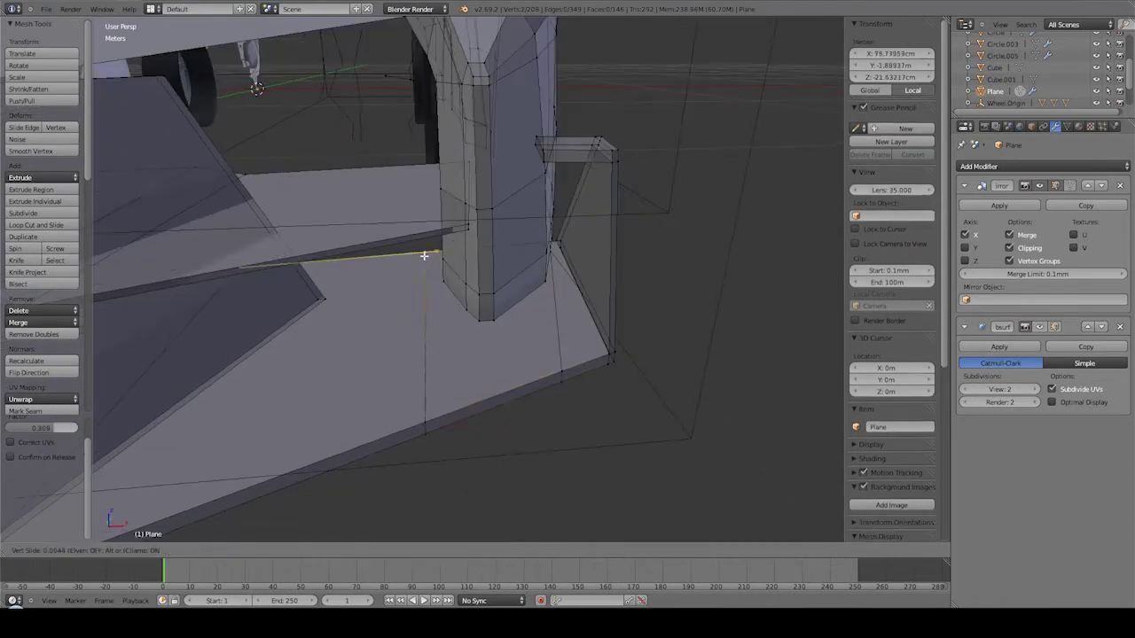
left_click(424, 256)
Add a loop cut across the base and bevel the selected edges.
key("ctrl+r")
left_click(399, 309)
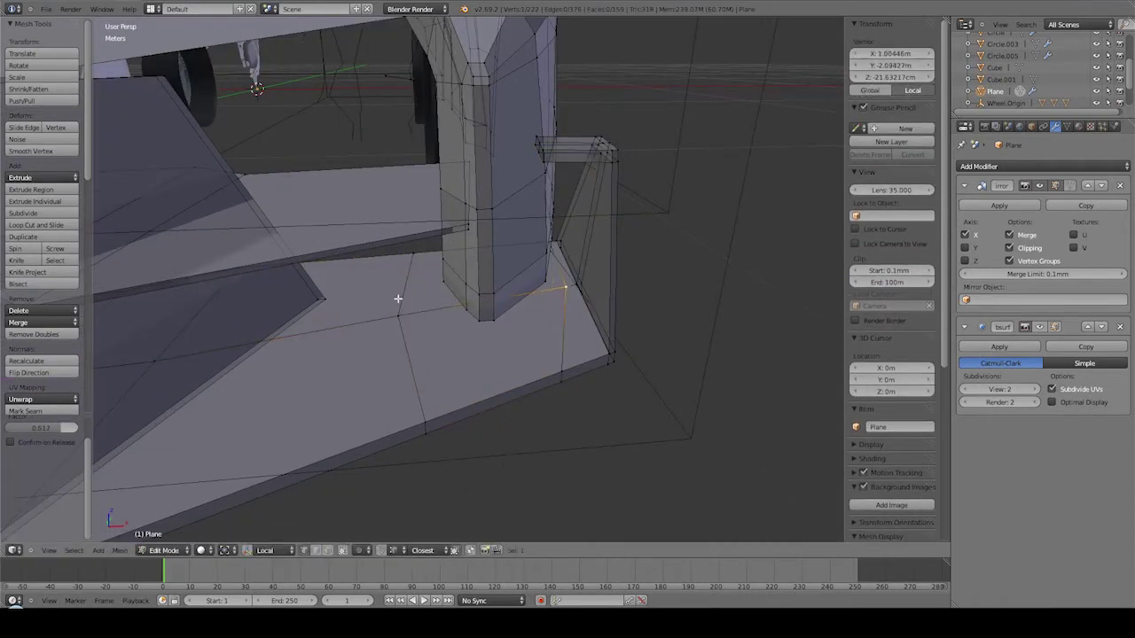
mouse_move(394, 303)
middle_mouse_down()
mouse_move(461, 292)
mouse_move(402, 336)
middle_mouse_up()
key("ctrl+Tab")
key("ctrl+b")
left_click(514, 305)
Extrude the bevelled edges upward along Z and scale them along X to form the wall.
key("ctrl+Tab")
mouse_move(569, 323)
middle_mouse_down()
mouse_move(484, 324)
mouse_move(416, 410)
middle_mouse_up()
key("e")
key("z")
left_click(471, 278)
key("s")
key("x")
left_click(558, 323)
Loop-cut the wall, select two small wall faces and fill between them.
key("ctrl+r")
left_click(415, 411)
left_click(496, 403)
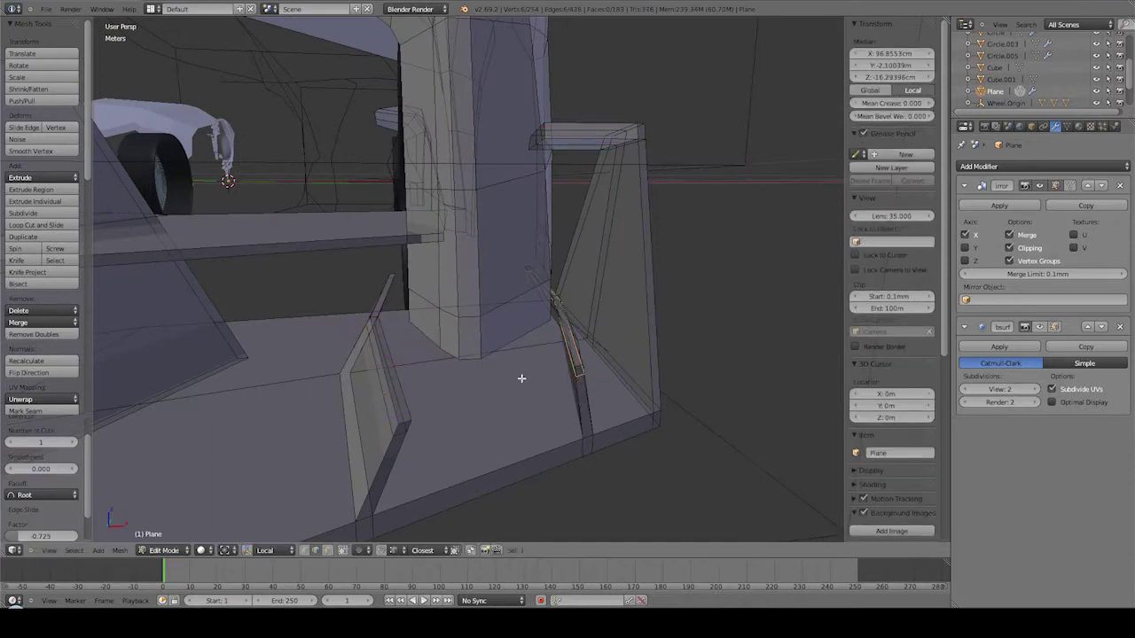
key("ctrl+Tab")
key("3")
scroll(521, 379, "up", 3)
right_click(435, 294)
mouse_move(435, 293)
middle_mouse_down()
mouse_move(531, 302)
mouse_move(444, 316)
mouse_move(553, 324)
mouse_move(544, 334)
middle_mouse_up()
right_click(560, 307)
key("ctrl+e")
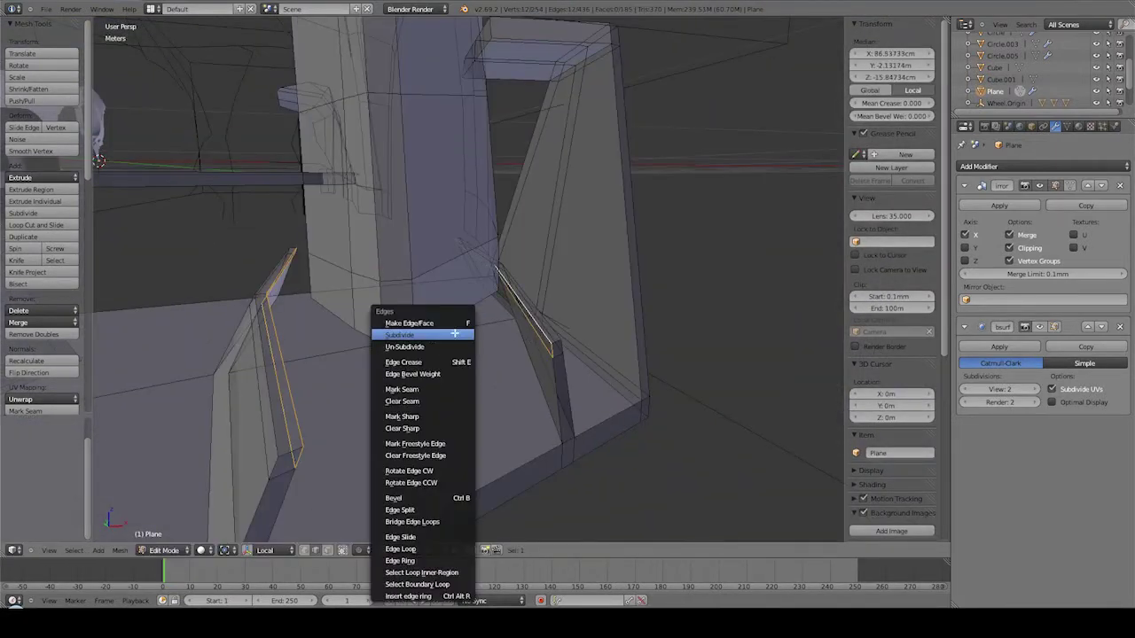
key("f")
Shrink the strip in top view and move the bottom edge strip along Y.
mouse_move(430, 336)
middle_mouse_down()
mouse_move(431, 311)
mouse_move(431, 349)
middle_mouse_up()
key("KP_7")
key("ctrl+Tab")
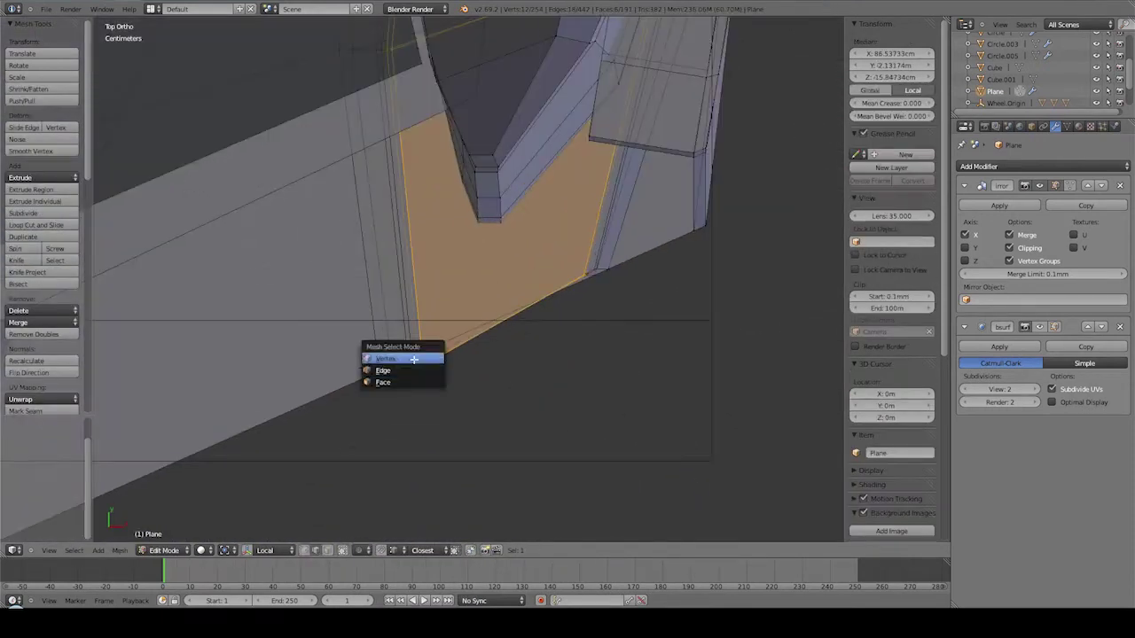
left_click(413, 359)
left_click(415, 349)
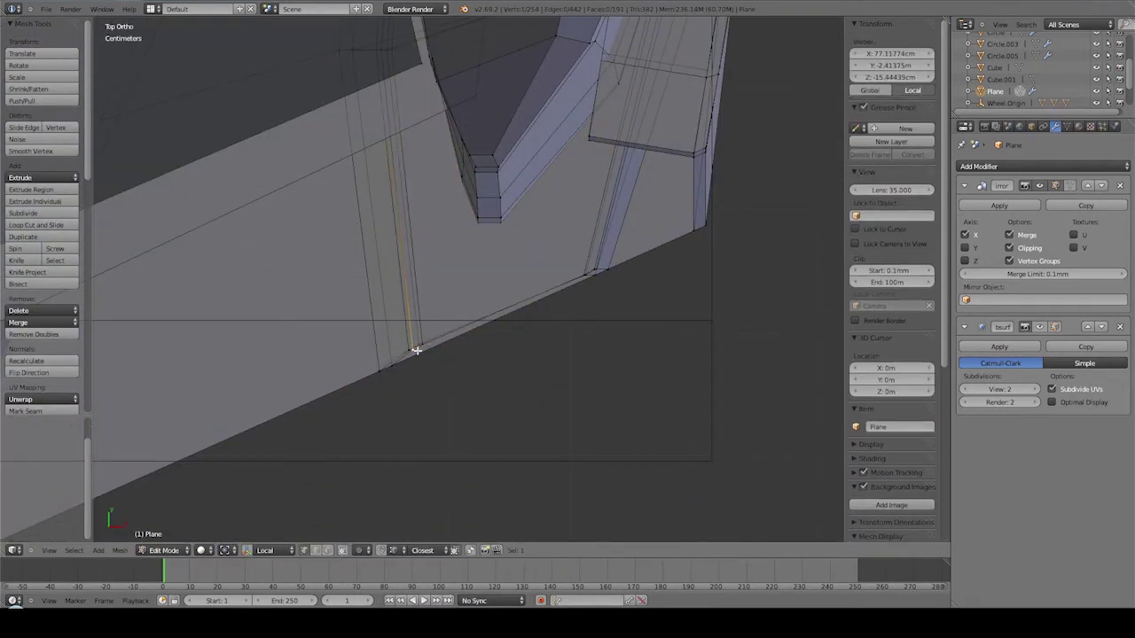
middle_click_drag(602, 295, 633, 242)
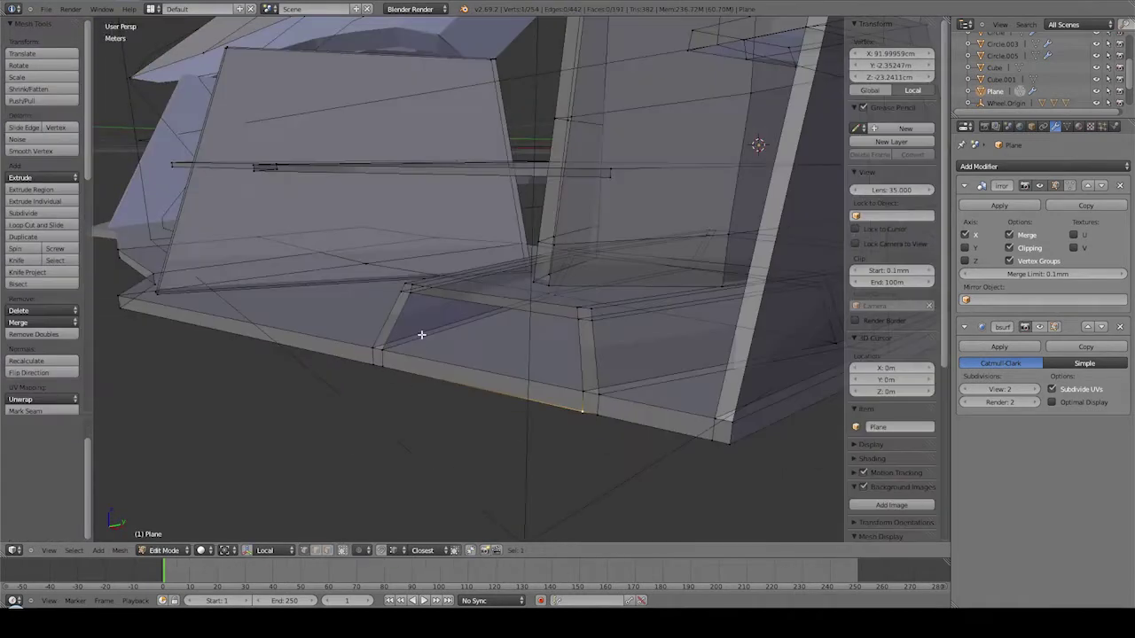
mouse_move(417, 399)
middle_mouse_down()
mouse_move(382, 355)
mouse_move(466, 372)
mouse_move(430, 377)
middle_mouse_up()
left_click(376, 359)
Reposition an edge on the small box beside the pillar.
scroll(659, 292, "up", 5)
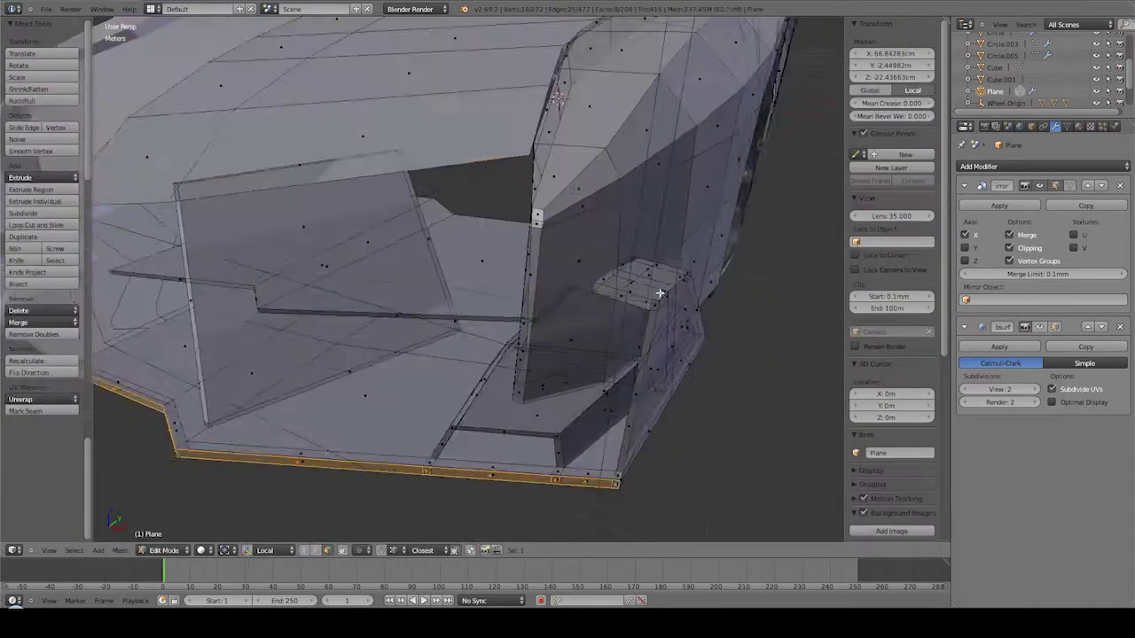
right_click(659, 293)
mouse_move(665, 288)
middle_mouse_down()
mouse_move(711, 263)
mouse_move(608, 278)
mouse_move(693, 227)
middle_mouse_up()
scroll(682, 274, "up", 2)
left_click(671, 274)
scroll(633, 274, "down", 4)
scroll(608, 278, "up", 3)
scroll(620, 279, "up", 3)
Slide adjacent box edges into place and select the slanted front fin face.
right_click(693, 227, "shift")
left_click(697, 156)
scroll(608, 227, "up", 2)
key("g")
key("g")
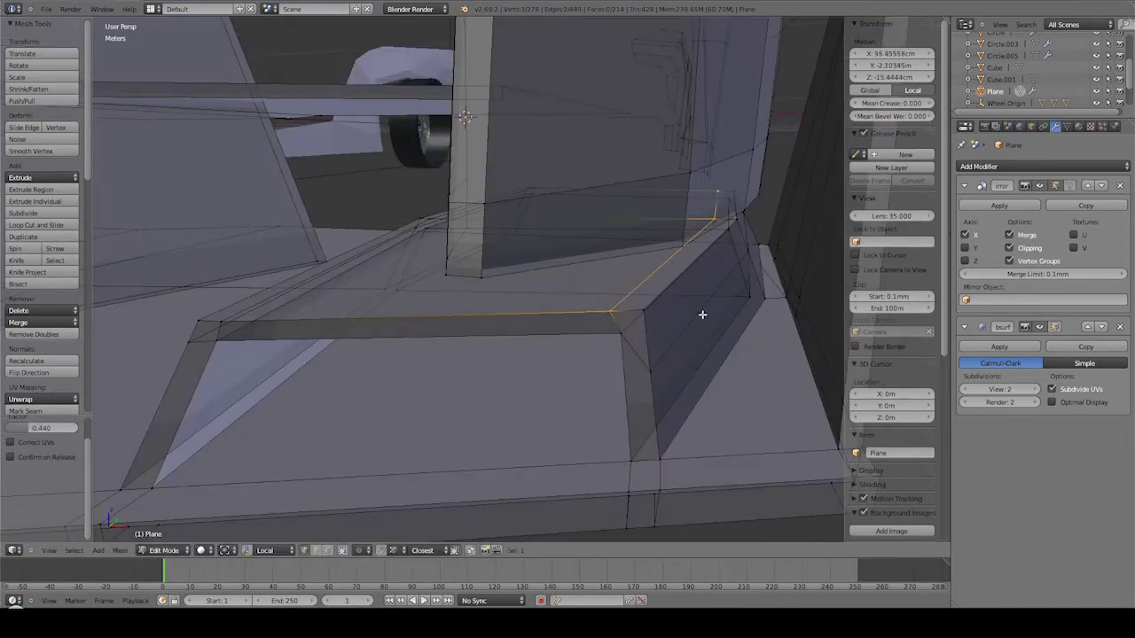
left_click(674, 254)
mouse_move(673, 254)
middle_mouse_down()
mouse_move(457, 227)
mouse_move(497, 266)
mouse_move(523, 241)
middle_mouse_up()
left_click(468, 244)
scroll(424, 255, "down", 5)
scroll(496, 266, "up", 4)
right_click(550, 293)
key("ctrl+e")
Mark the slanted fin face's edges as Freestyle edges.
left_click(530, 246)
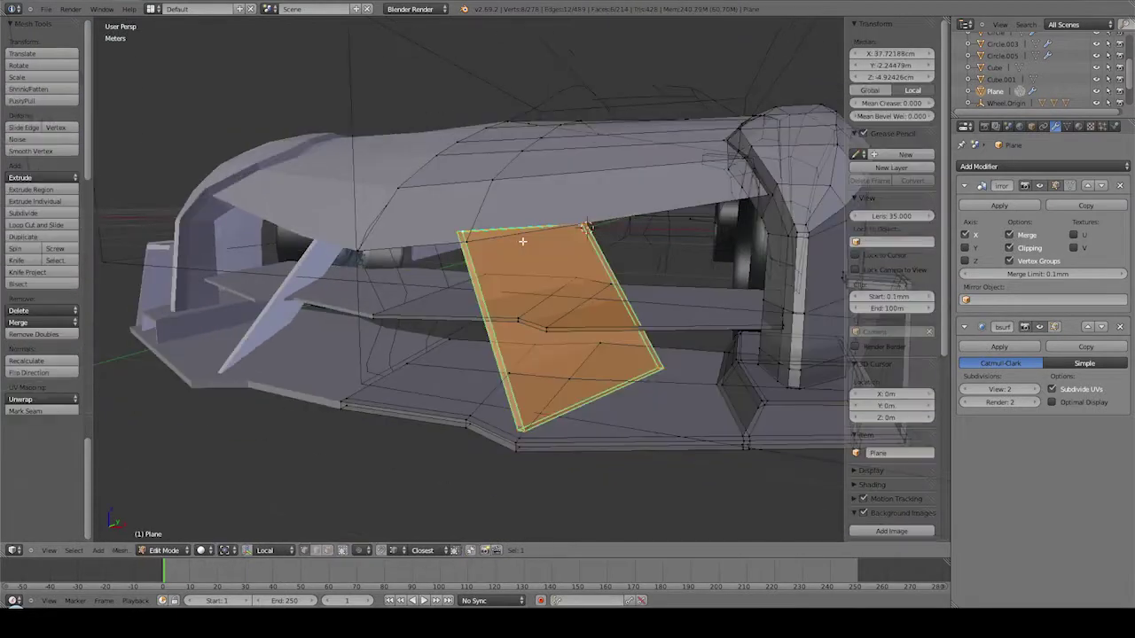
scroll(531, 355, "down", 4)
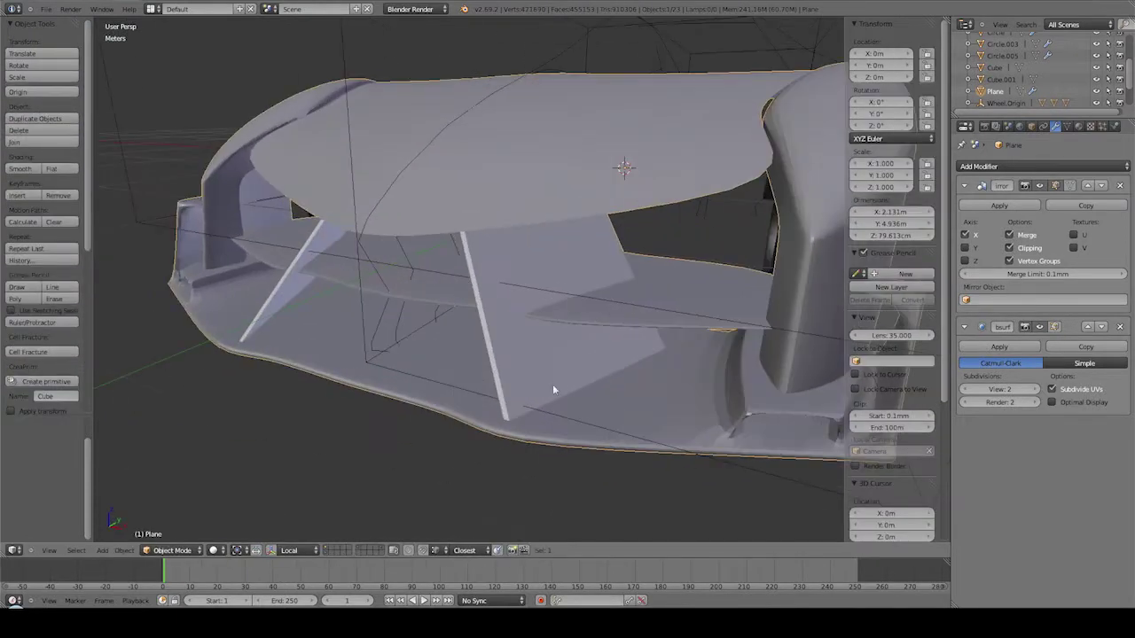
middle_click_drag(553, 390, 506, 263)
scroll(461, 293, "up", 4)
Give the fin and middle plate edges a full crease of 1.
right_click(396, 323)
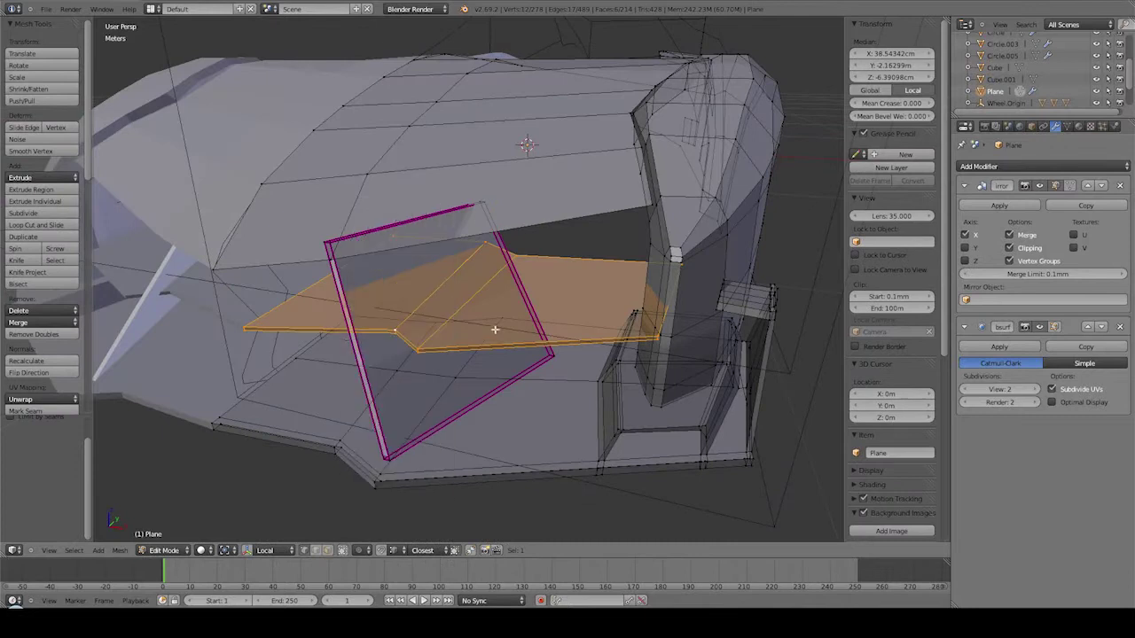
key("shift+e")
type("1")
key("Return")
scroll(495, 329, "down", 4)
middle_click_drag(666, 226, 524, 248)
scroll(524, 248, "up", 4)
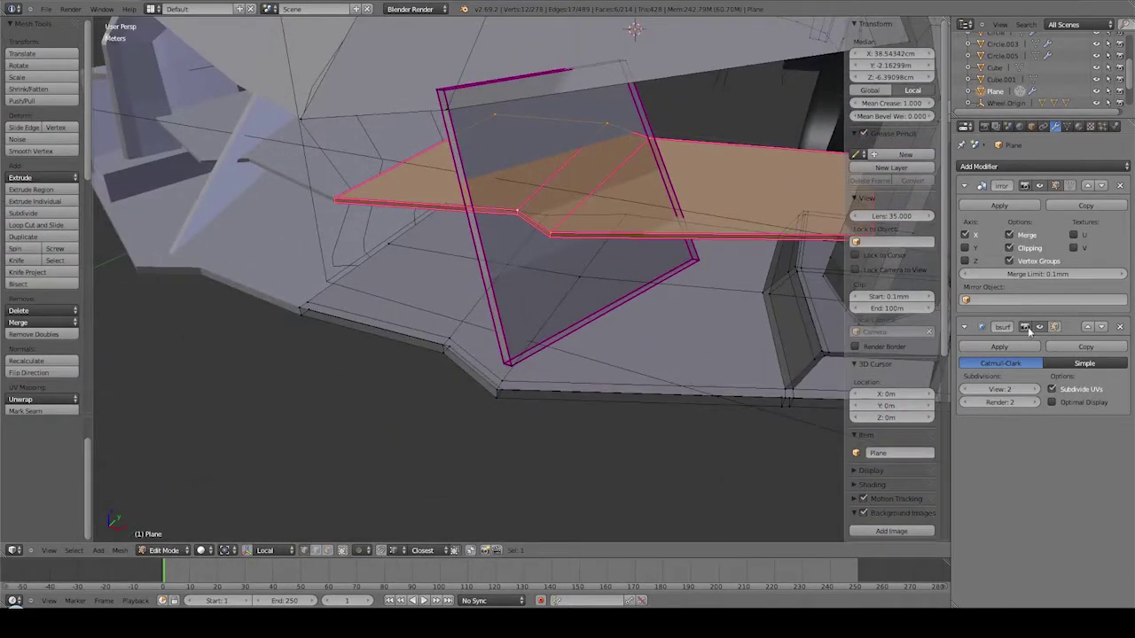
scroll(499, 321, "down", 4)
middle_click_drag(499, 321, 506, 307)
In front view, select the bottom edge row and move it along Z.
key("KP_1")
scroll(556, 368, "up", 4)
right_click(556, 392, "alt")
scroll(556, 391, "up", 3)
key("g")
key("z")
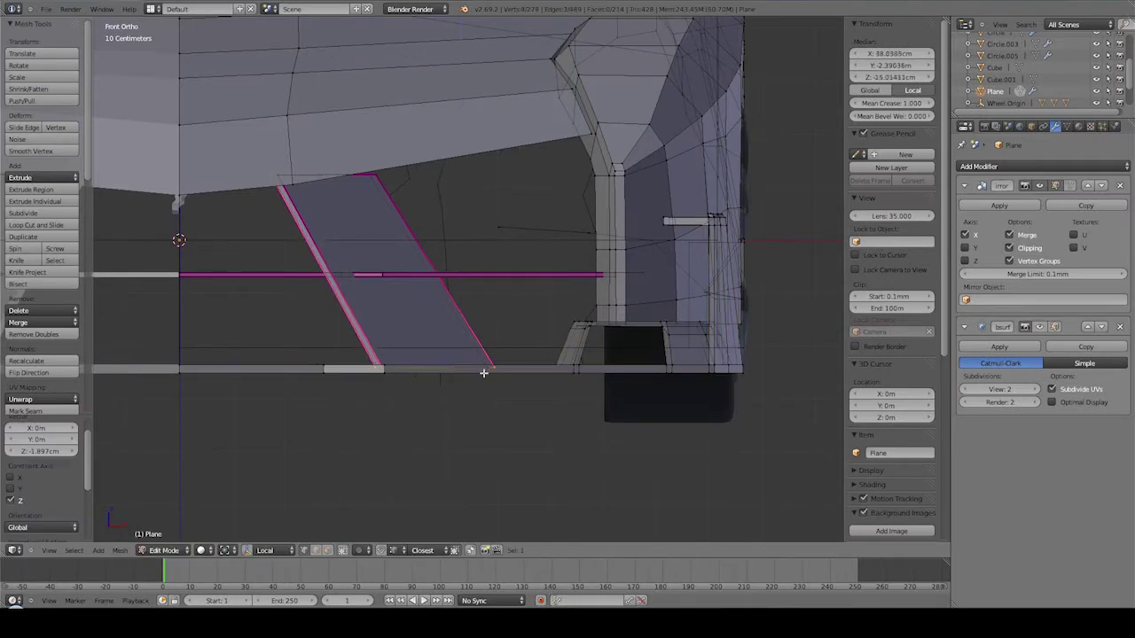
scroll(457, 349, "down", 3)
middle_click_drag(482, 349, 470, 319)
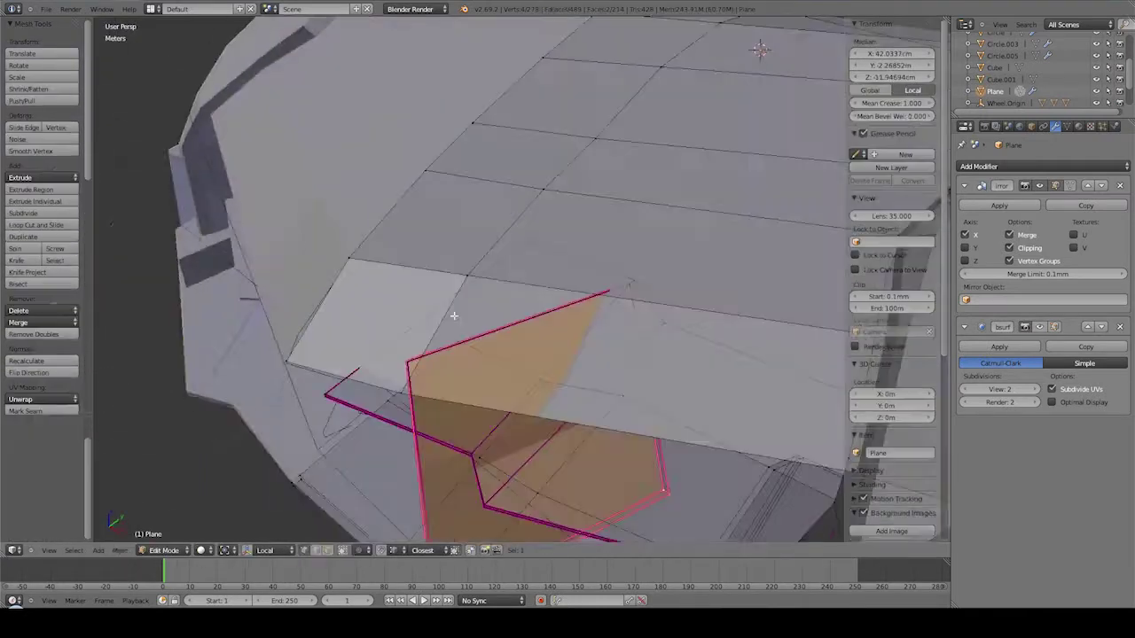
key("KP_3")
scroll(460, 281, "up", 3)
scroll(375, 279, "up", 1)
scroll(456, 336, "up", 1)
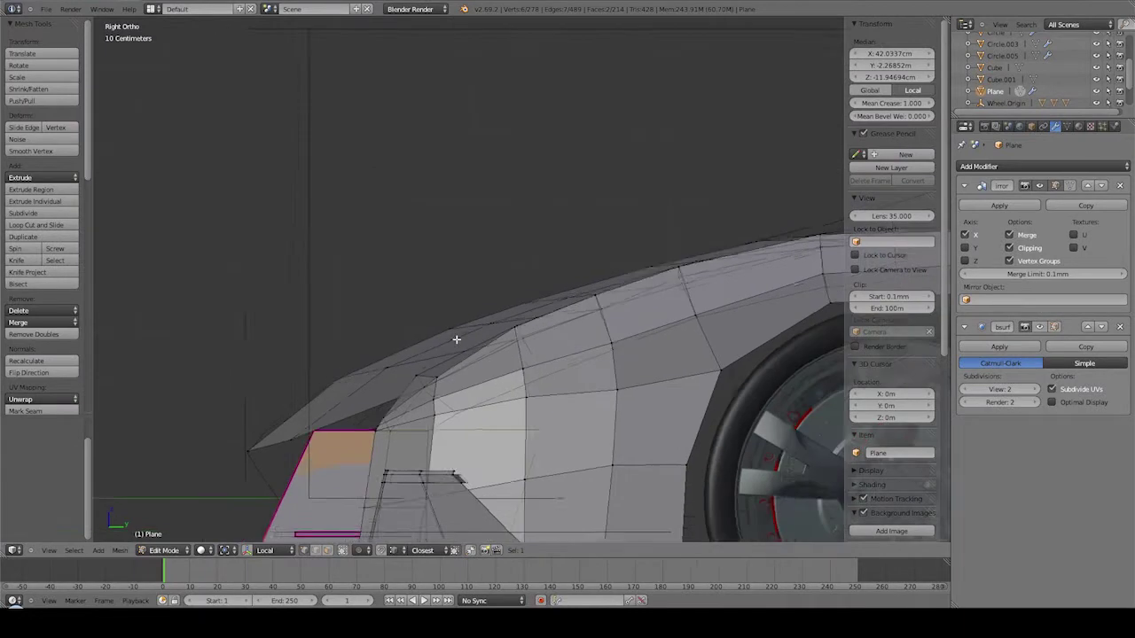
scroll(631, 266, "up", 1)
Lower the front-edge vertices with soft proportional falloff in side view.
right_click(631, 265)
middle_click_drag(561, 282, 564, 300)
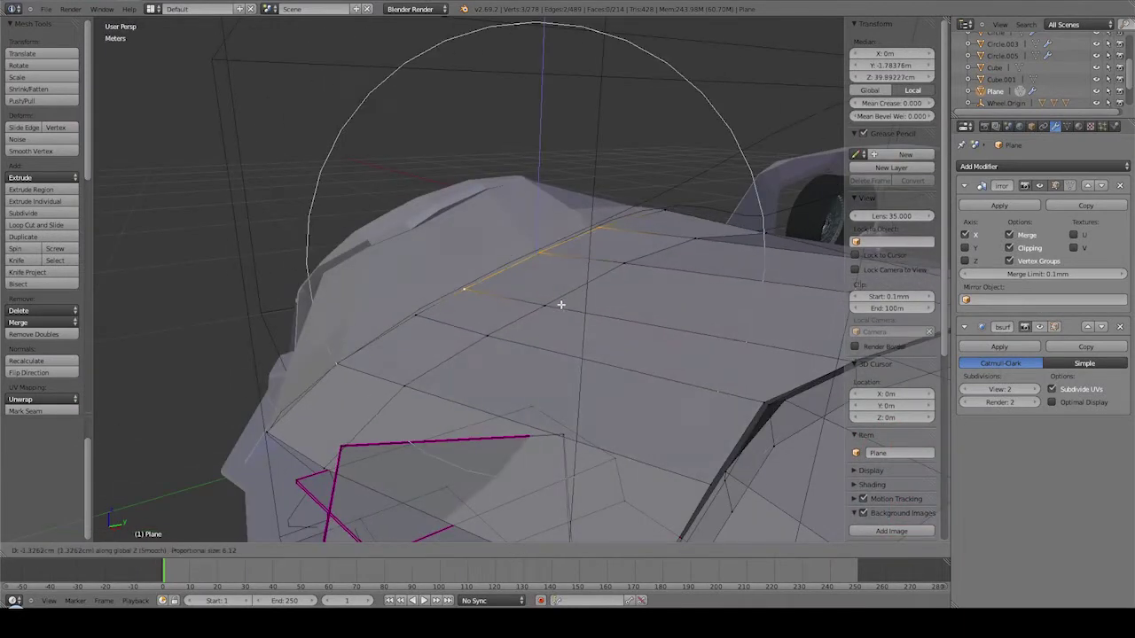
right_click(560, 304)
key("KP_3")
left_click(367, 326)
scroll(367, 325, "up", 1)
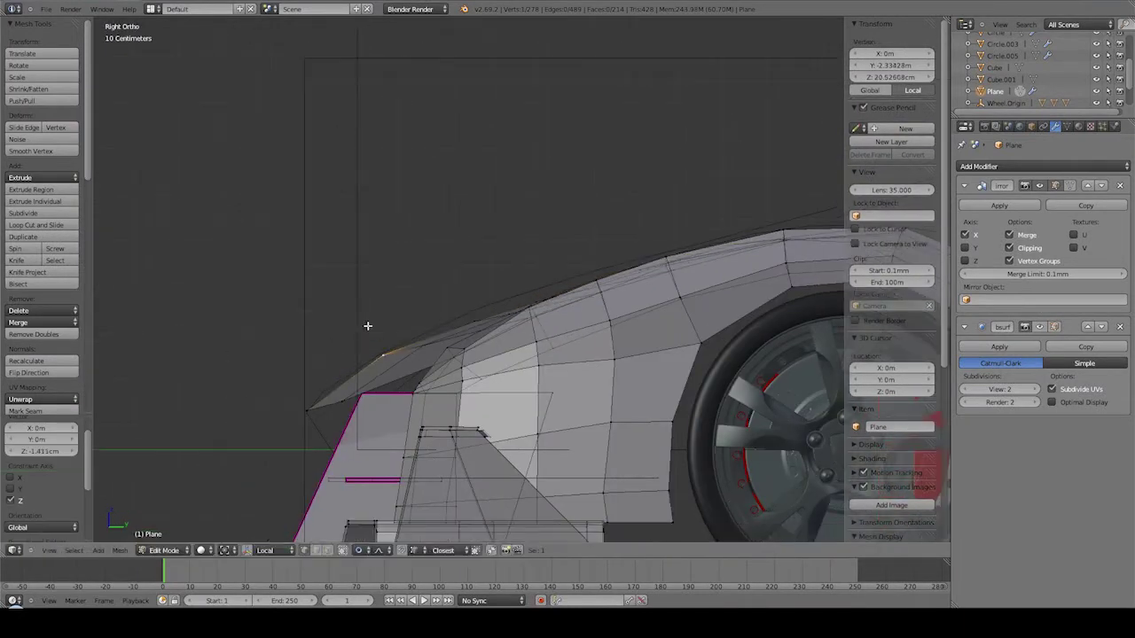
left_click(369, 343)
mouse_move(302, 410)
middle_mouse_down("shift")
mouse_move(356, 357)
mouse_move(461, 342)
mouse_move(484, 280)
middle_mouse_up("shift")
Preview the body from the side in Object Mode, then return to Edit Mode.
key("Tab")
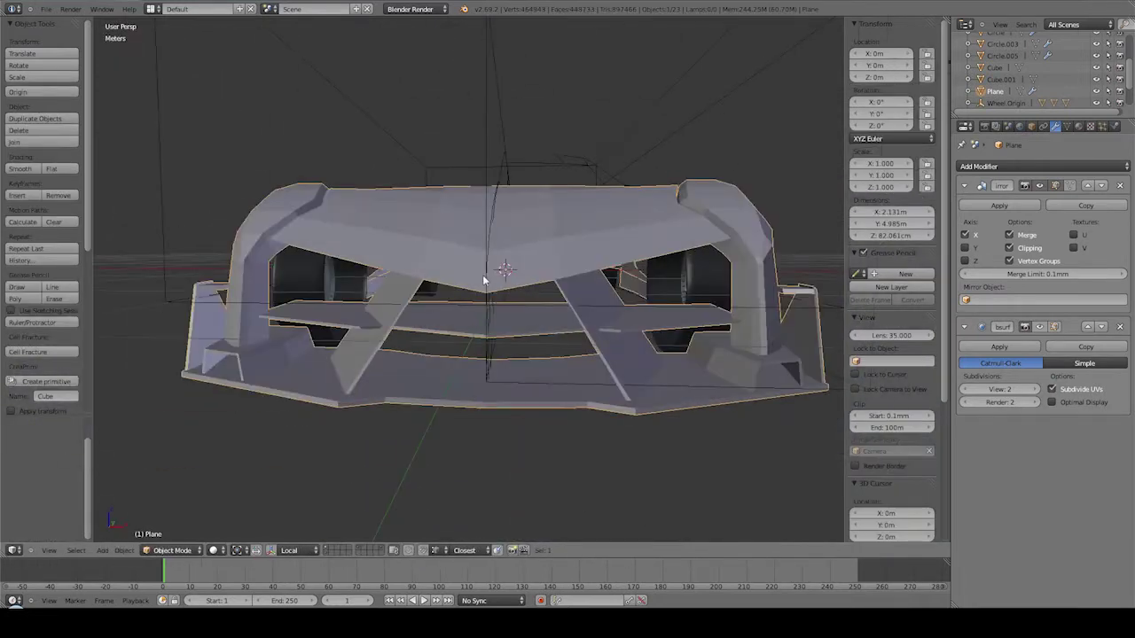
scroll(568, 284, "up", 2)
mouse_move(567, 284)
middle_mouse_down()
mouse_move(411, 261)
mouse_move(595, 337)
mouse_move(471, 311)
mouse_move(466, 340)
mouse_move(336, 316)
middle_mouse_up()
key("KP_3")
key("Tab")
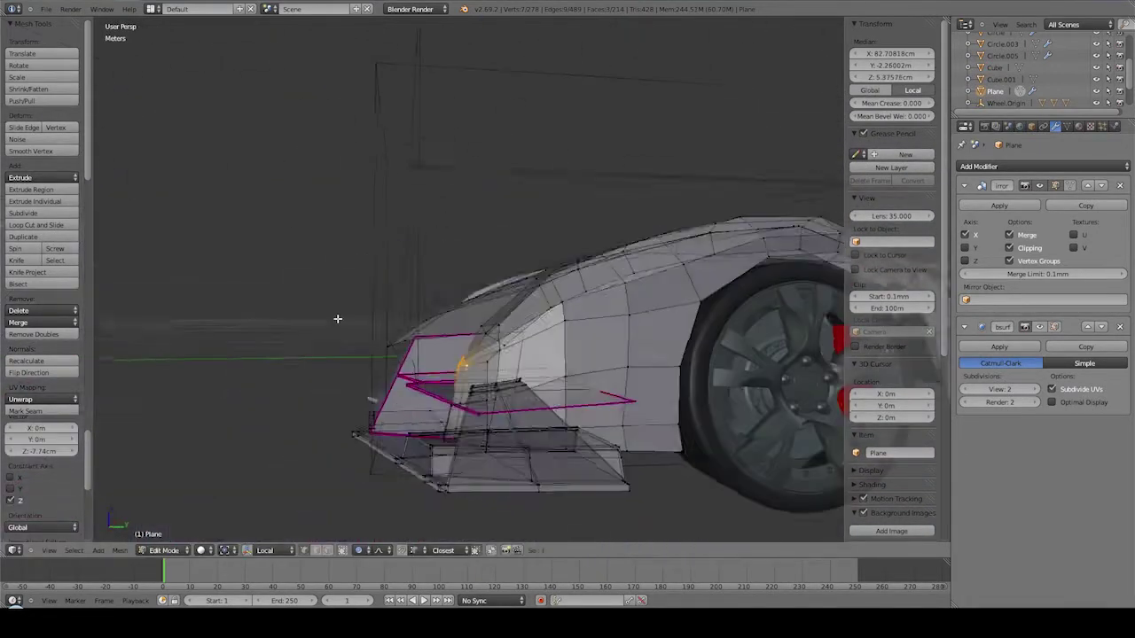
Box-select the front nose vertices and push them forward along Y with soft falloff.
key("KP_3")
key("b")
left_click_drag(366, 304, 469, 469)
key("g")
key("y")
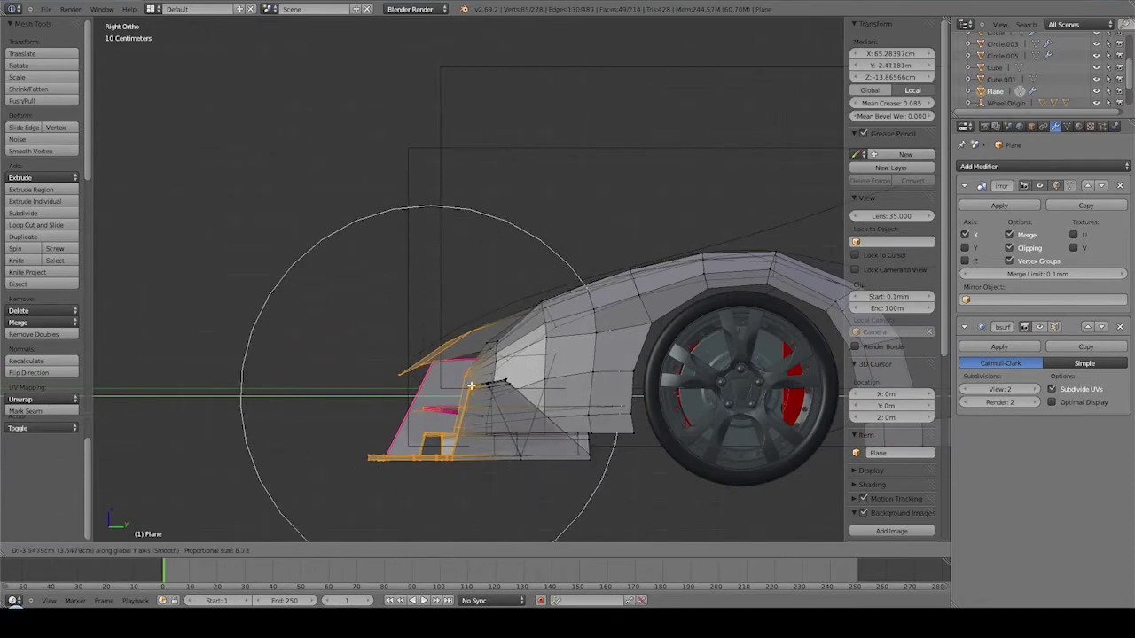
left_click(471, 385)
scroll(471, 386, "up", 2)
mouse_move(470, 385)
middle_mouse_down()
mouse_move(706, 464)
mouse_move(532, 311)
mouse_move(474, 195)
mouse_move(557, 245)
mouse_move(583, 287)
mouse_move(413, 246)
mouse_move(373, 268)
middle_mouse_up()
key("KP_3")
Deselect all, leave Edit Mode and show only layer 1 to hide the wheels.
key("a")
scroll(473, 195, "up", 3)
scroll(470, 224, "down", 2)
key("Tab")
scroll(582, 286, "down", 3)
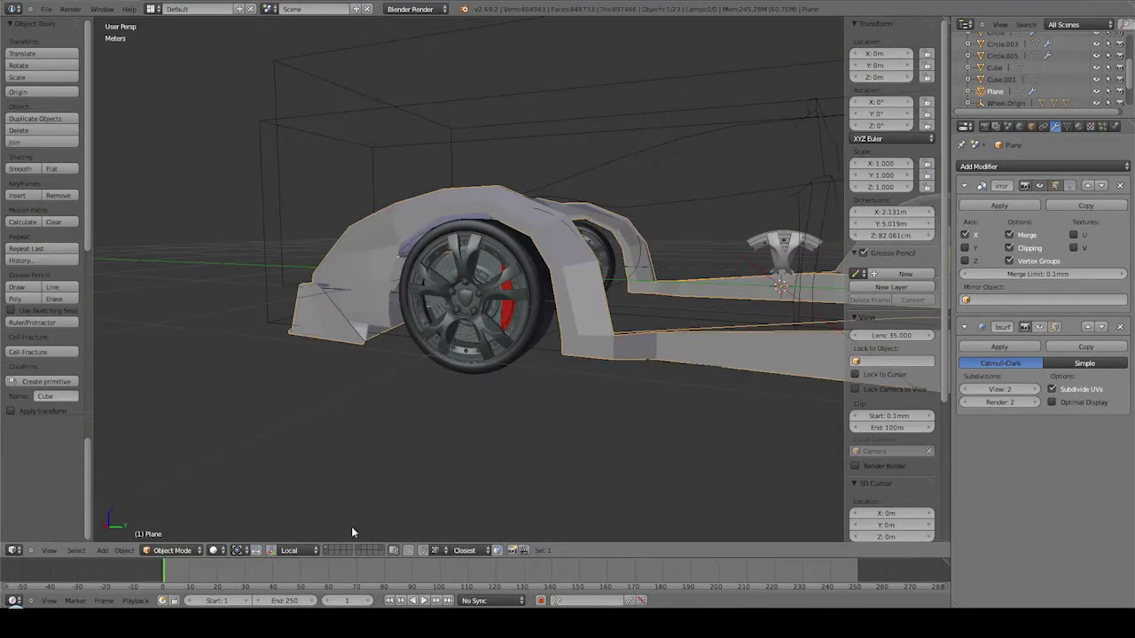
key("1")
middle_click_drag(352, 530, 319, 355)
scroll(314, 317, "up", 3)
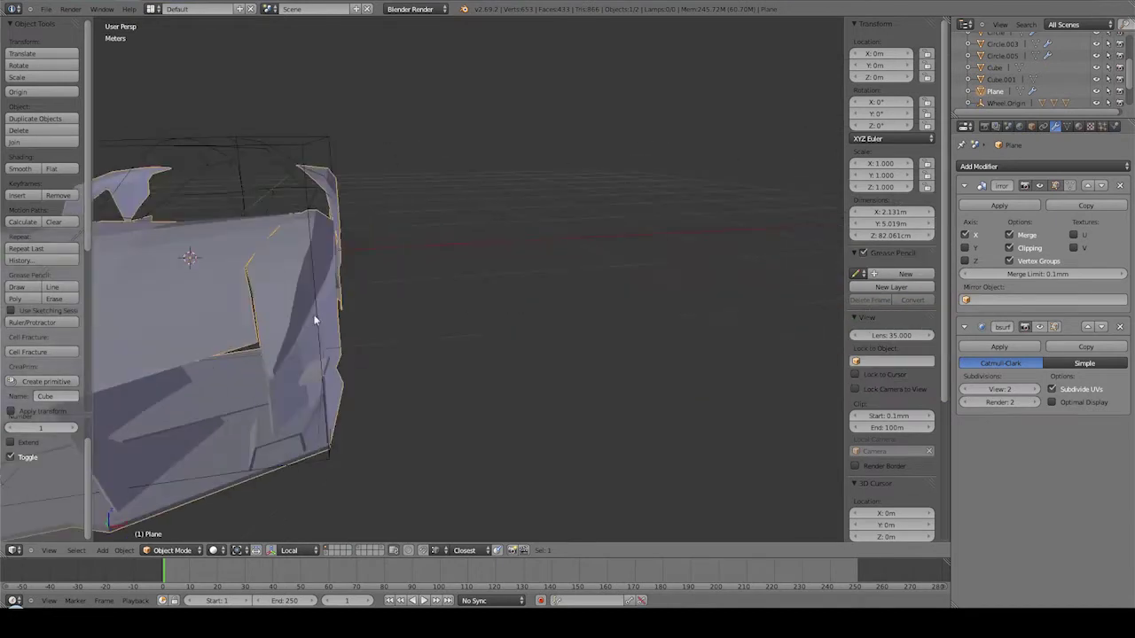
key("KP_3")
In Right Ortho, softly lower the nose tip about 0.66 cm along Z.
key("Tab")
scroll(532, 295, "up", 2)
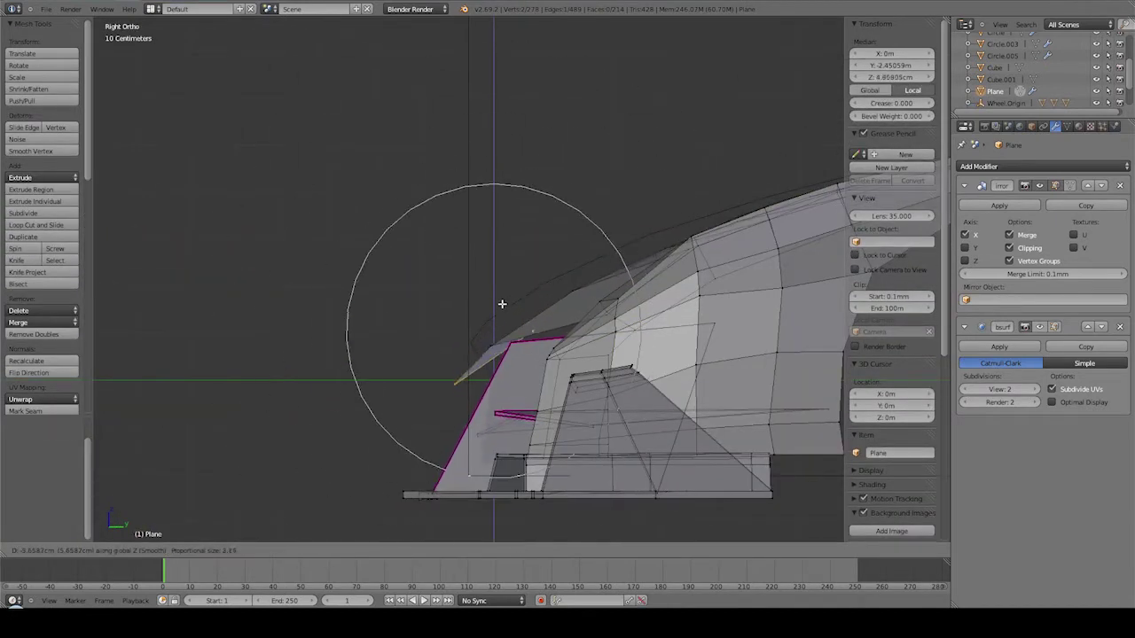
left_click(502, 304)
middle_click_drag(501, 304, 621, 310)
scroll(925, 346, "down", 5)
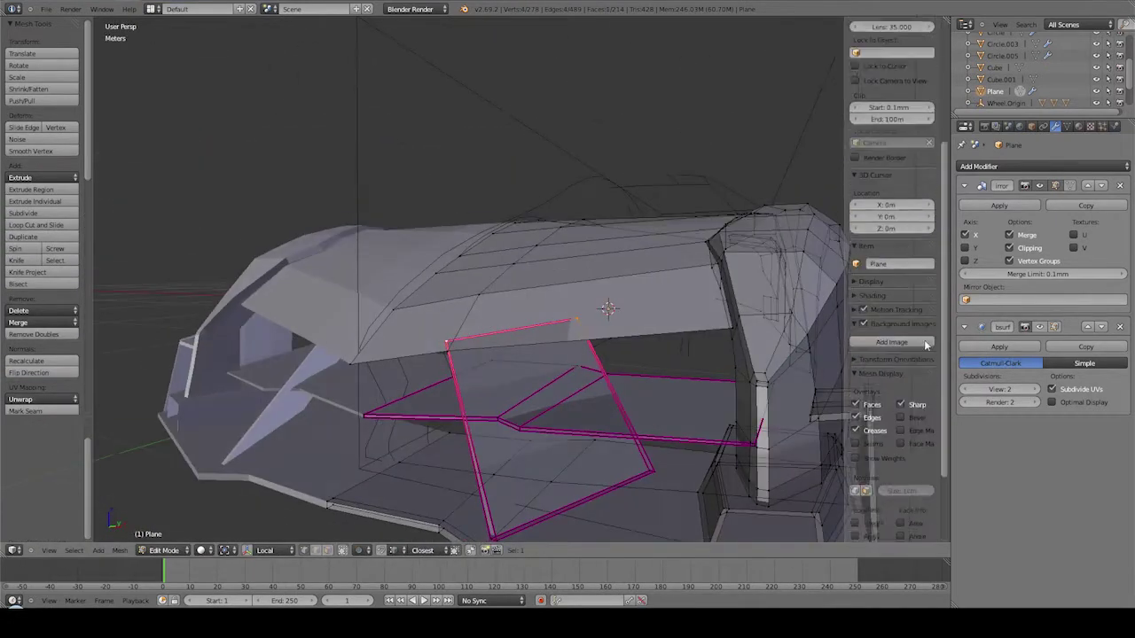
middle_click_drag(567, 283, 524, 282)
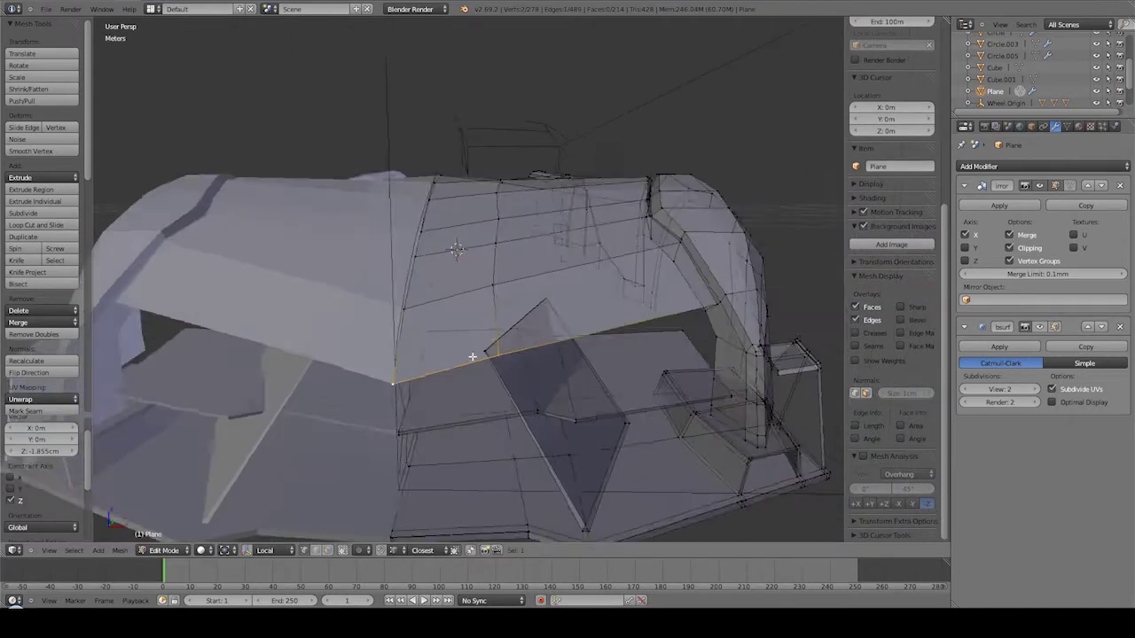
Confirm lowering the hood edge about 1.46 cm along Z and select a strip of body faces.
left_click(535, 278)
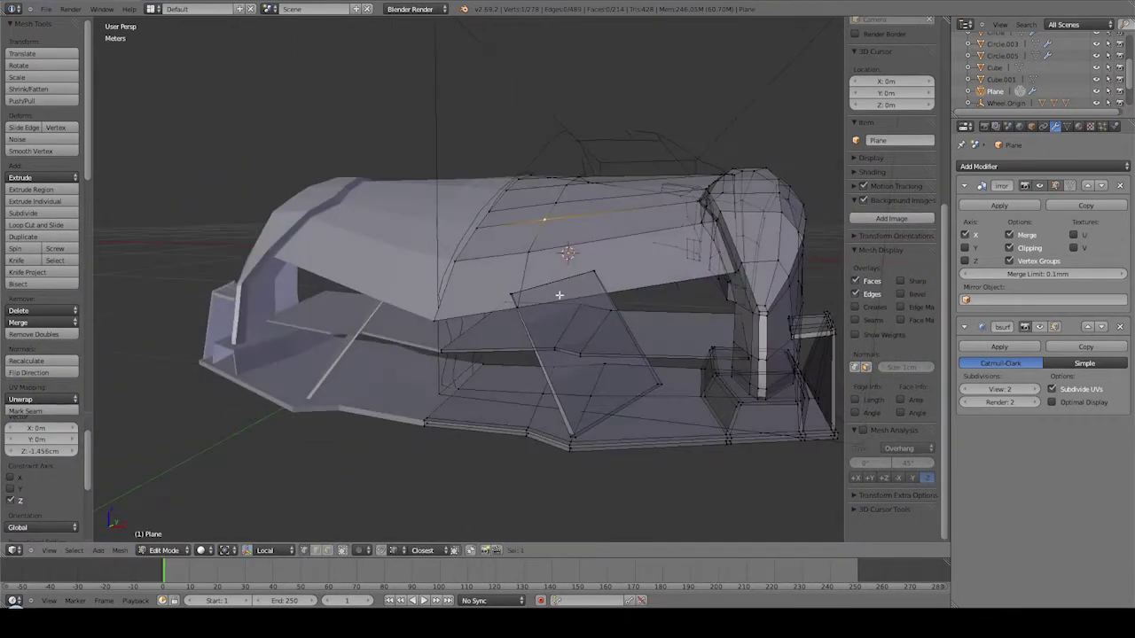
middle_click_drag(535, 278, 550, 322)
right_click(550, 322)
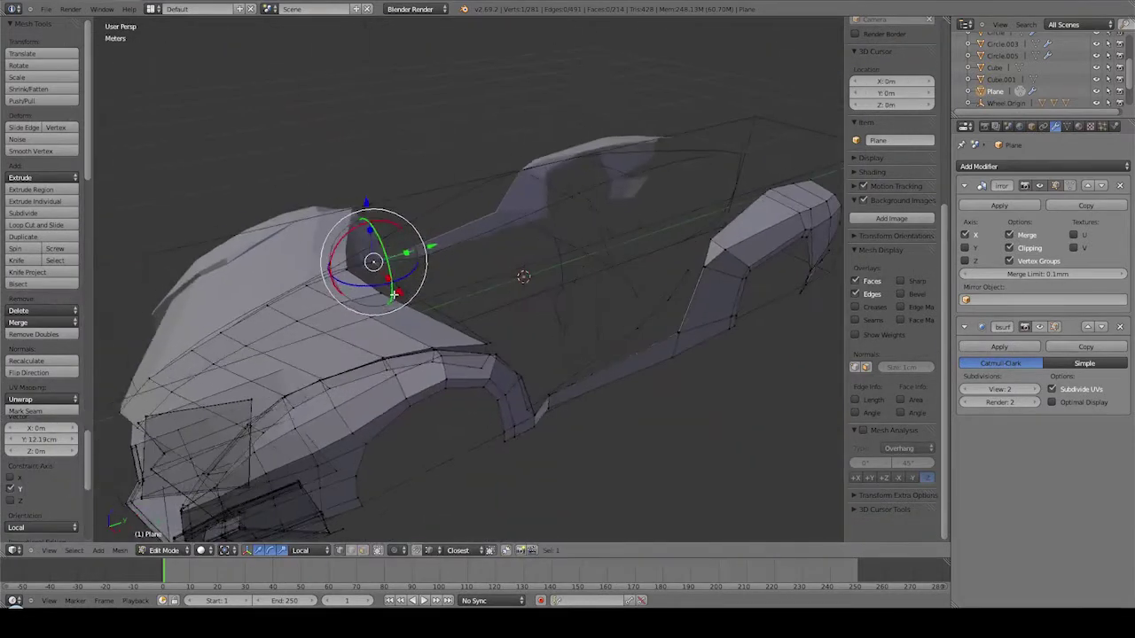
Constrain the vertex move to Z, then select a single vertex above the wheel arch.
key("z")
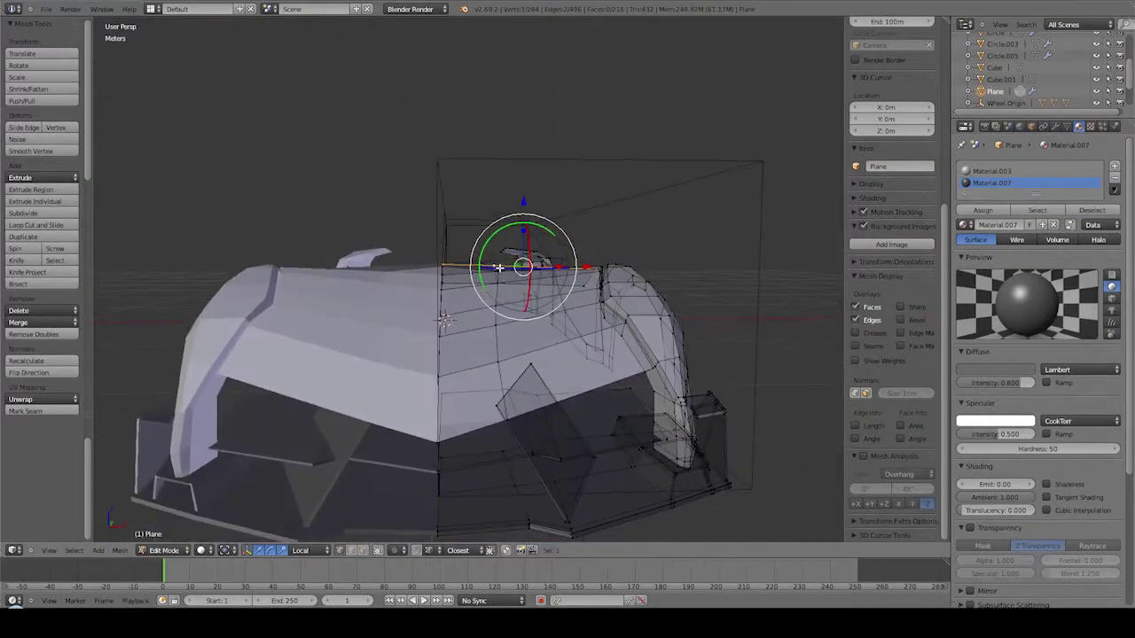
scroll(917, 355, "up", 8)
middle_click_drag(621, 292, 526, 182)
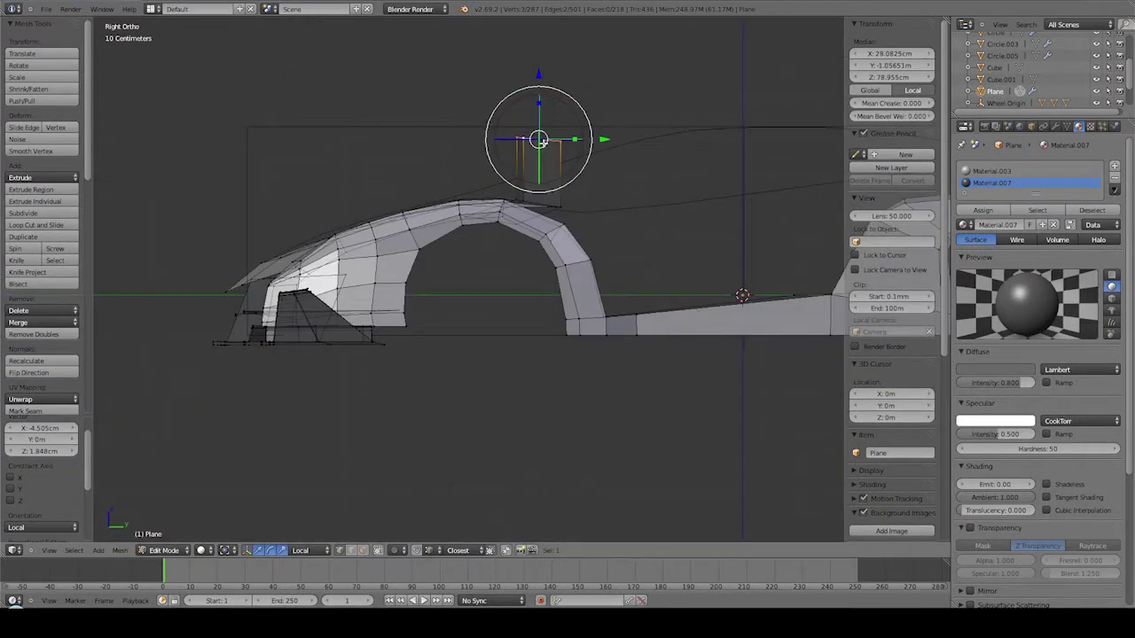
mouse_move(517, 213)
middle_mouse_down()
mouse_move(296, 162)
mouse_move(395, 256)
mouse_move(428, 367)
middle_mouse_up()
scroll(417, 274, "up", 5)
right_click(428, 367)
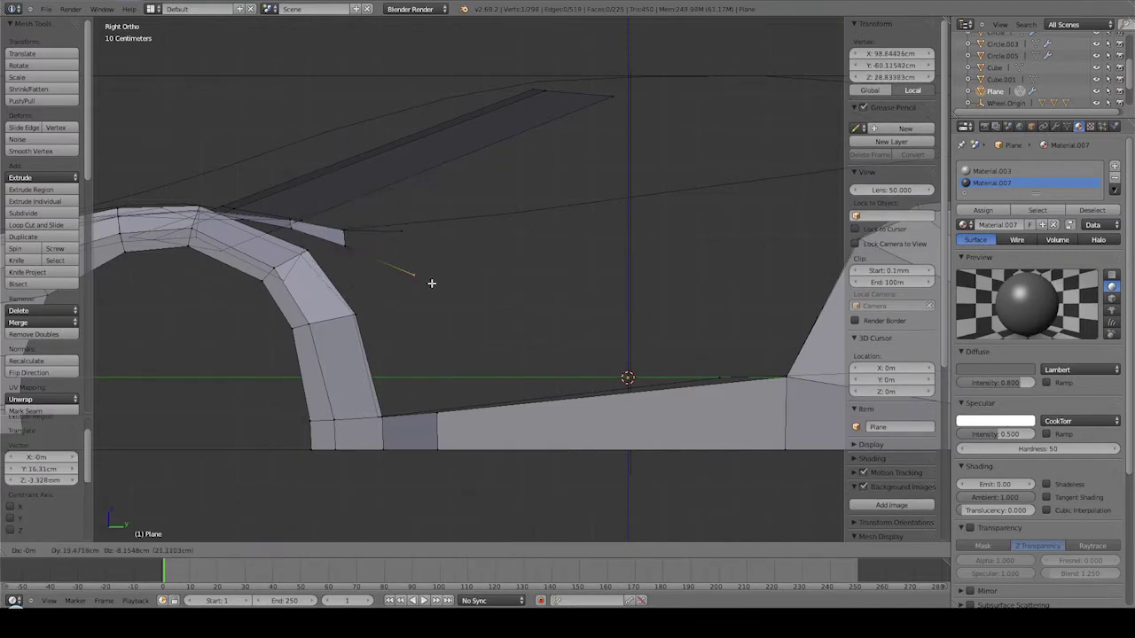
Stretch the thin side strip's end further along the body above the wheel arch.
left_click(421, 284)
scroll(382, 220, "down", 1)
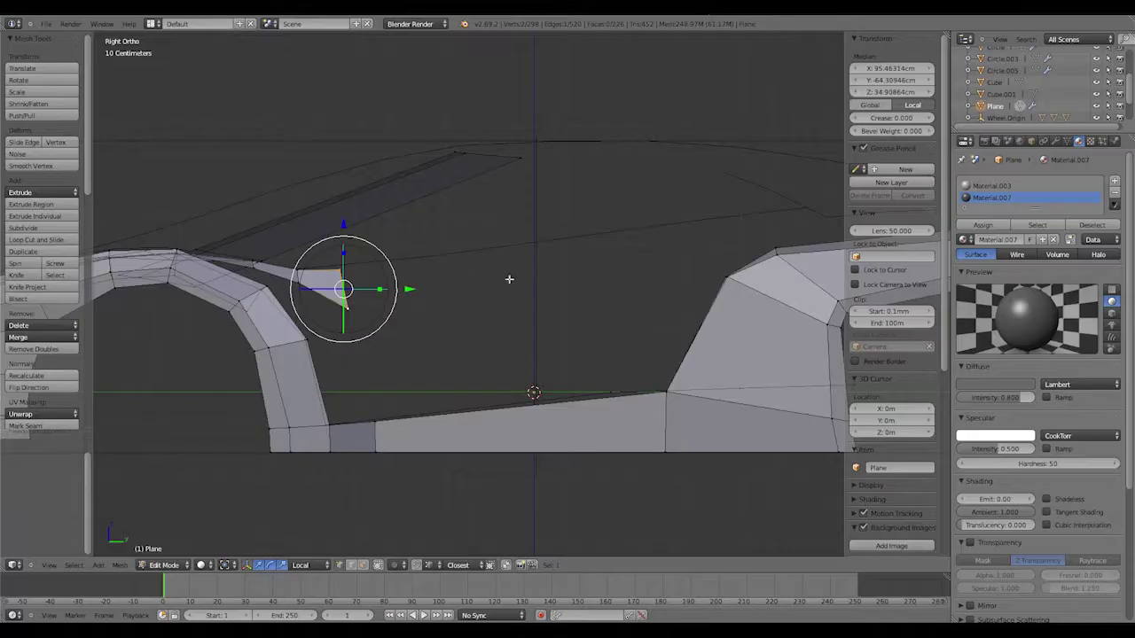
middle_click_drag(381, 279, 369, 288, "shift")
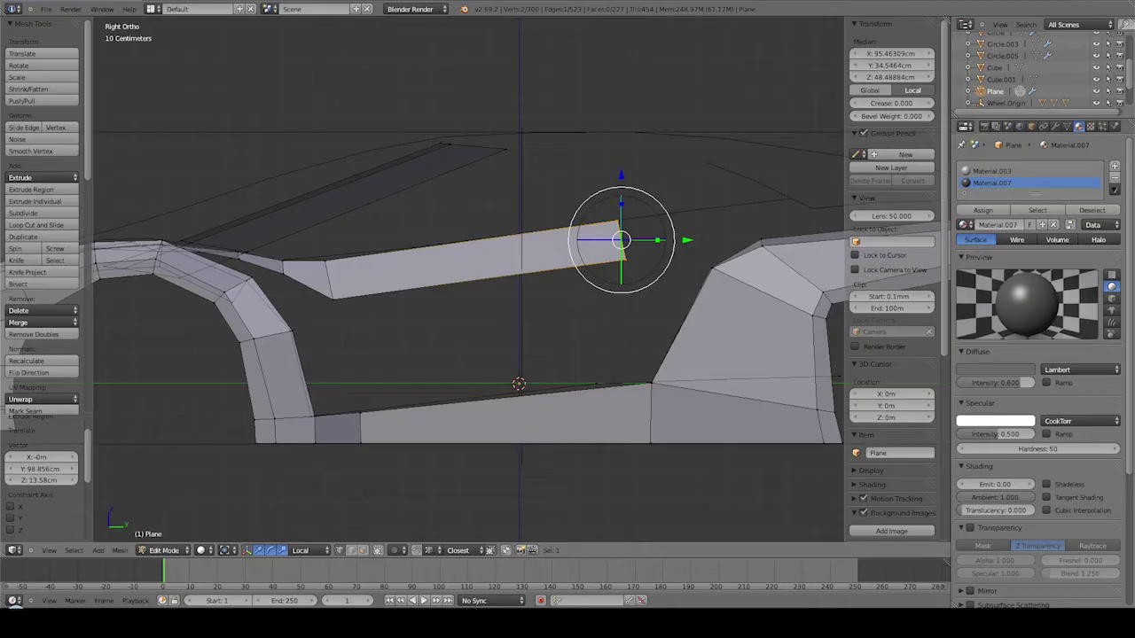
middle_click_drag(638, 214, 473, 255, "shift")
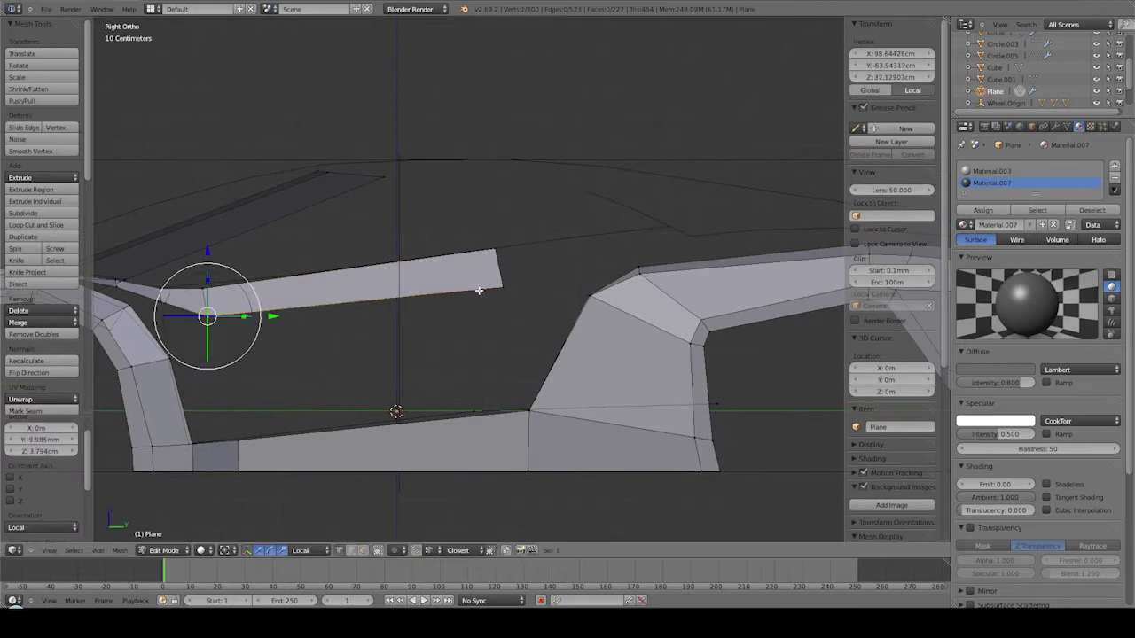
key("g")
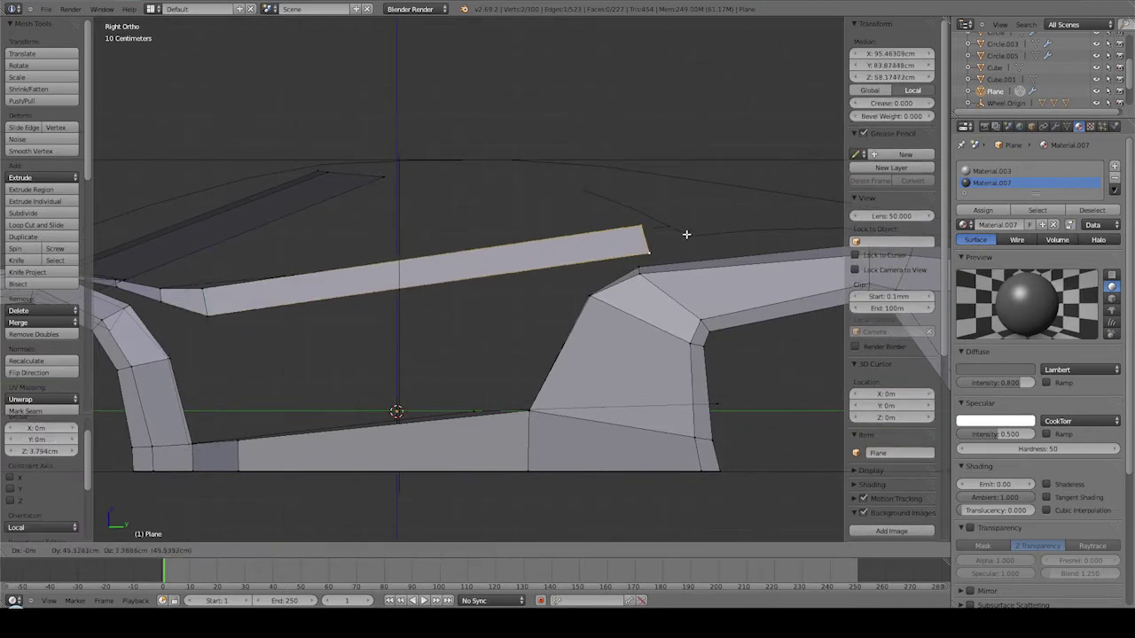
left_click(626, 237)
Select the strip's end vertex, save the file and resume editing the body mesh.
right_click(578, 227)
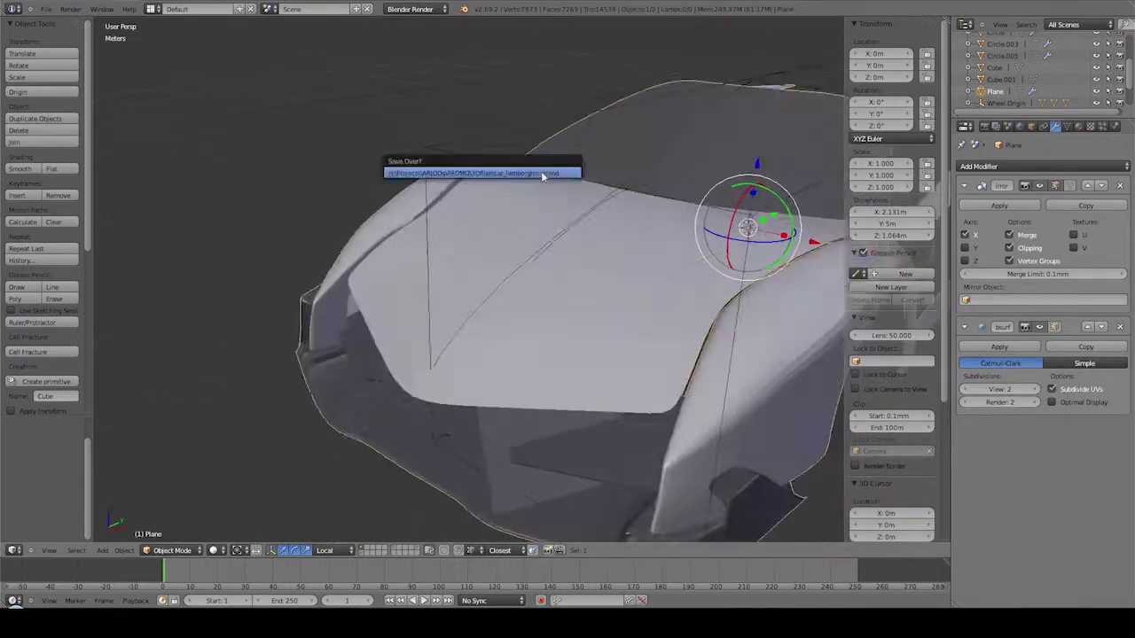
left_click(543, 176)
mouse_move(428, 174)
middle_mouse_down()
mouse_move(495, 162)
mouse_move(411, 187)
middle_mouse_up()
key("Tab")
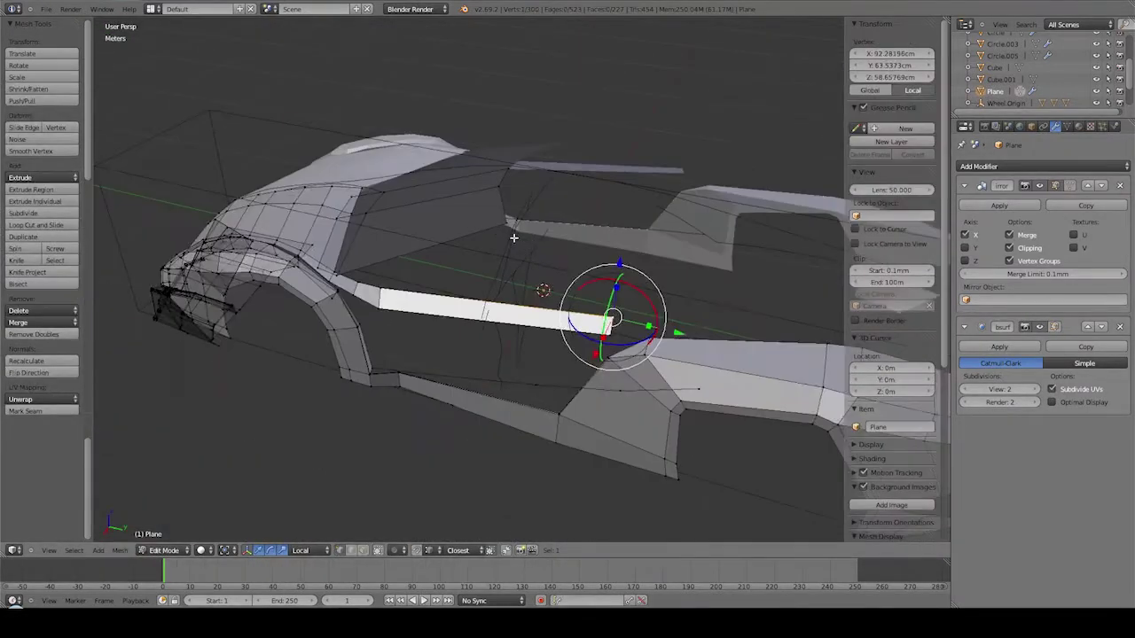
middle_click_drag(477, 261, 518, 376)
middle_click_drag(796, 307, 838, 434)
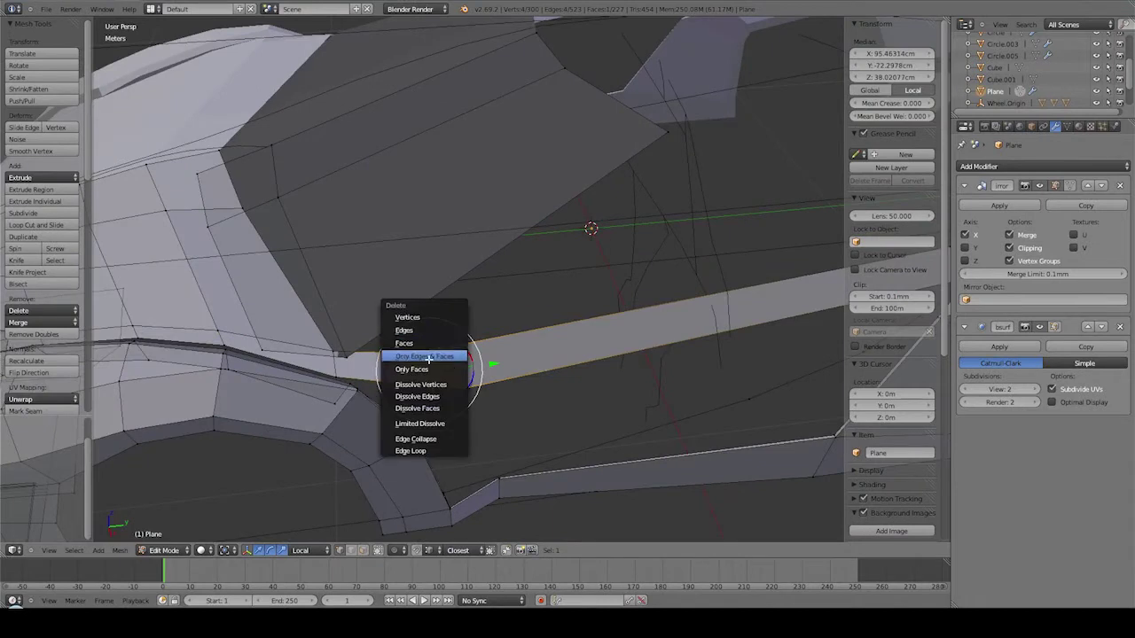
middle_click_drag(421, 343, 483, 285)
Add a loop cut along the side strip and extrude new geometry from it.
left_click(725, 267)
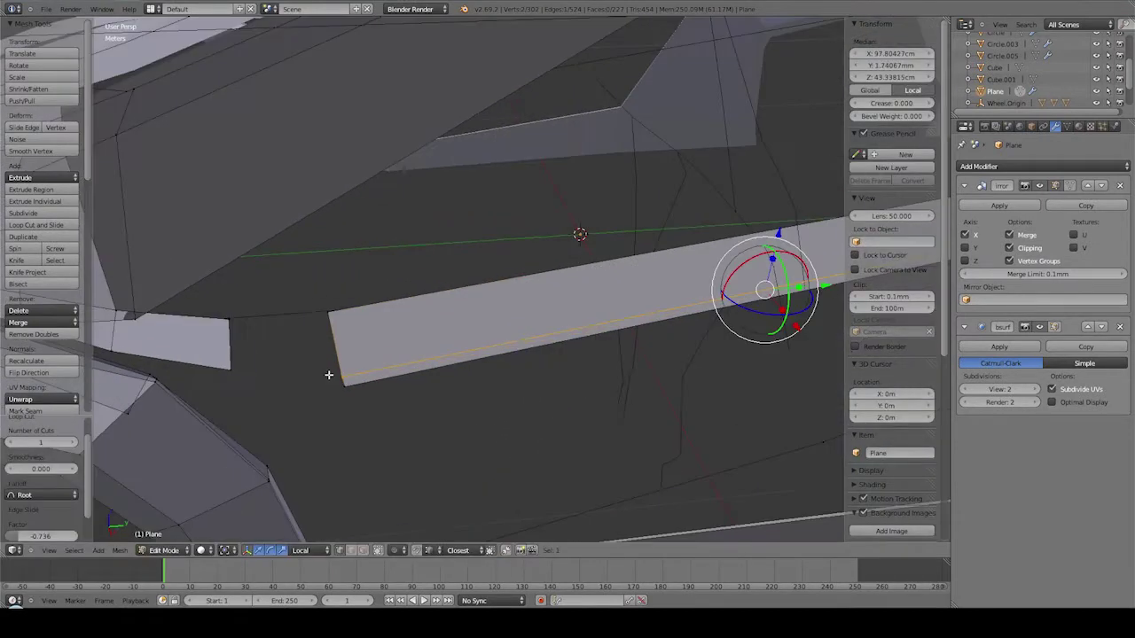
middle_click_drag(724, 267, 444, 373)
left_click_drag(296, 390, 316, 381)
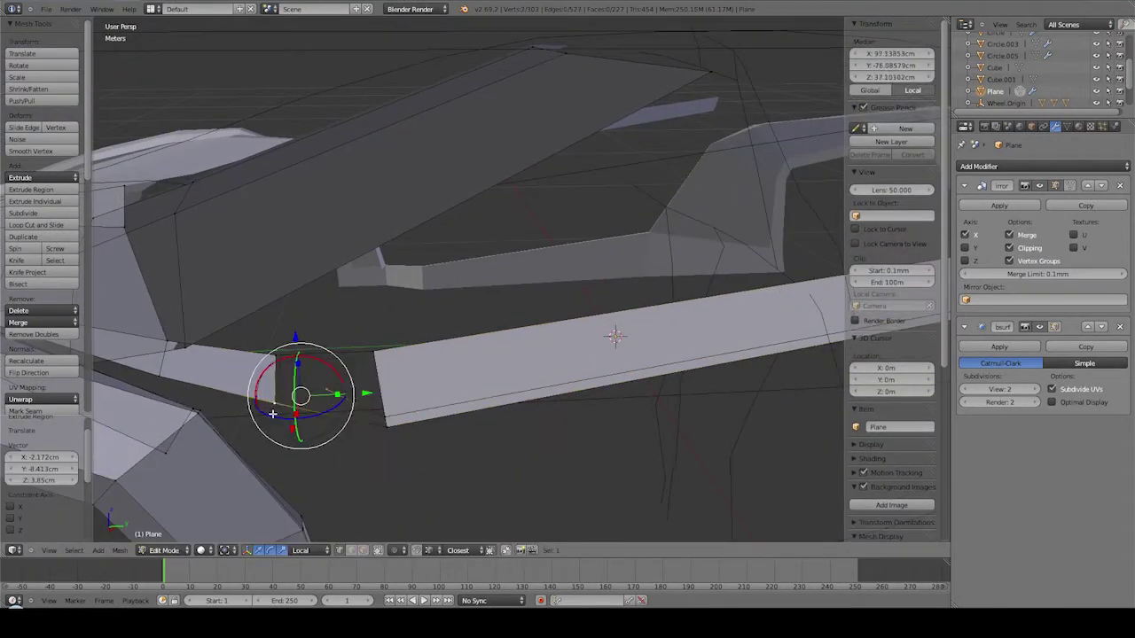
left_click_drag(272, 414, 319, 390)
mouse_move(319, 390)
middle_mouse_down()
mouse_move(307, 281)
mouse_move(428, 365)
mouse_move(413, 355)
middle_mouse_up()
scroll(307, 281, "up", 5)
Preview the smoothed body, then select a single edge of the side strip.
key("Tab")
key("Tab")
left_click(1079, 127)
key("Tab")
mouse_move(582, 298)
middle_mouse_down()
mouse_move(311, 353)
mouse_move(572, 319)
mouse_move(603, 340)
middle_mouse_up()
right_click(571, 319)
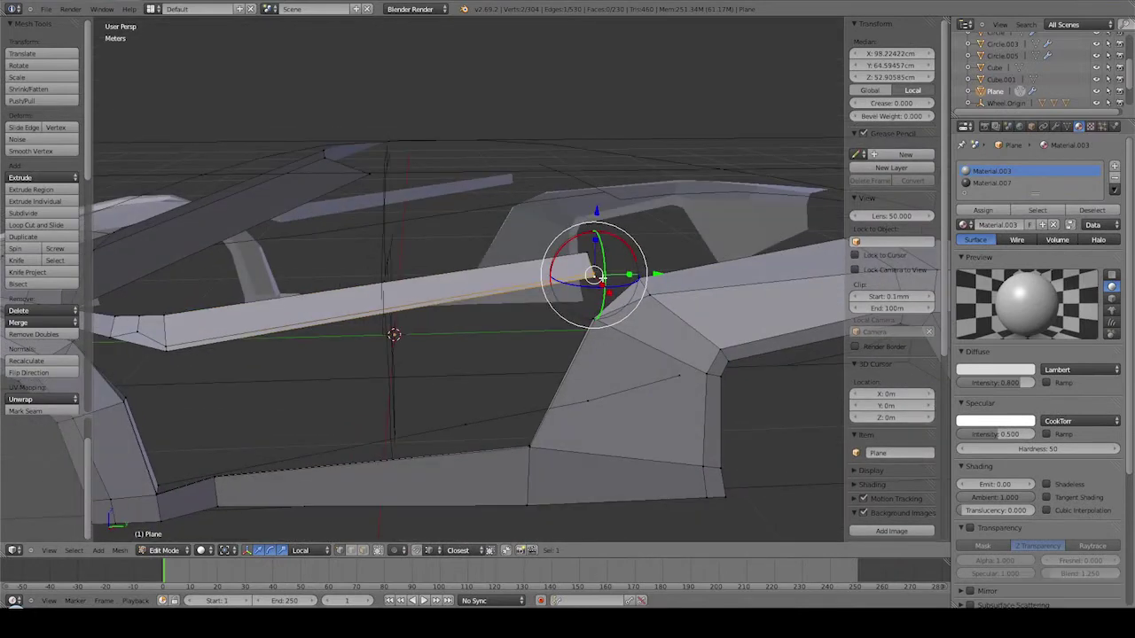
Move the selected edge in Right Ortho view to raise an upright face.
key("KP_3")
key("g")
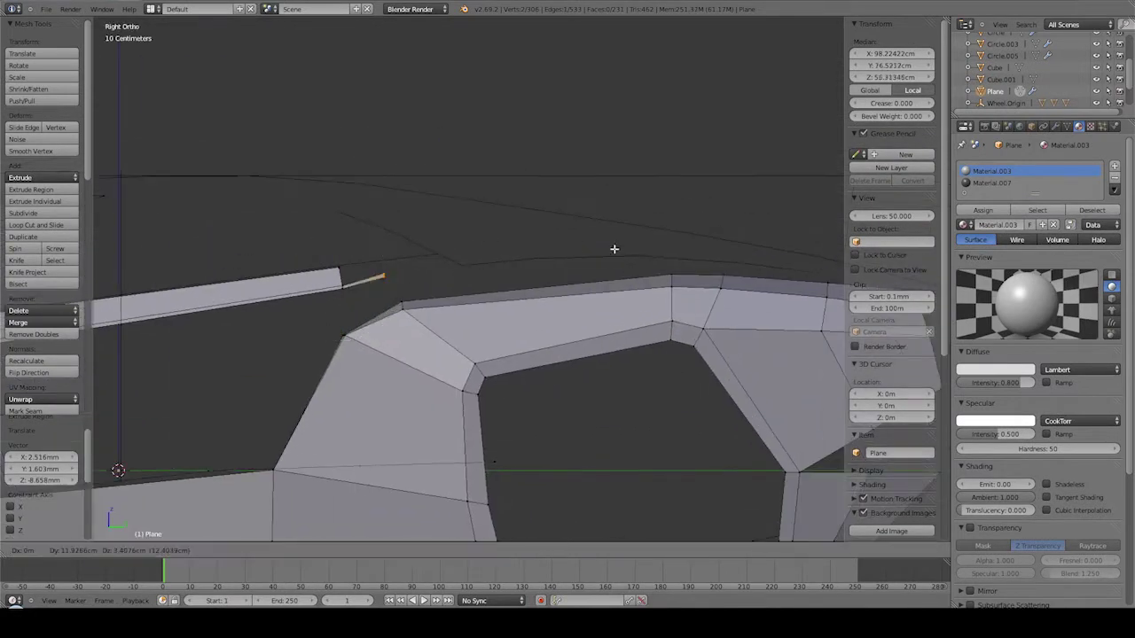
left_click(617, 272)
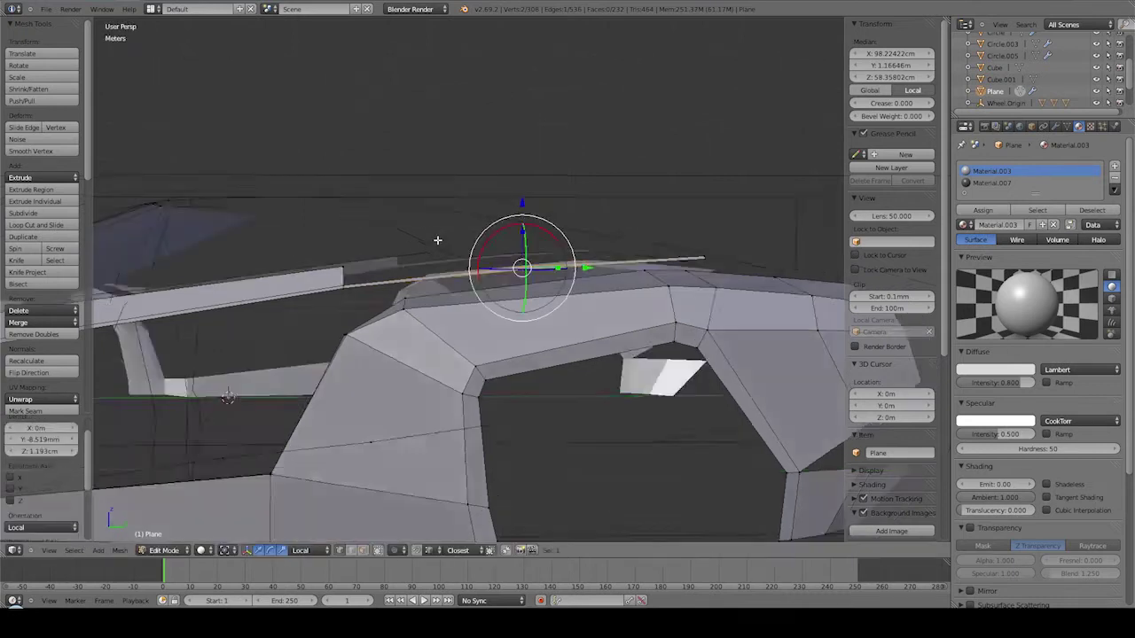
middle_click_drag(618, 272, 636, 194)
key("KP_3")
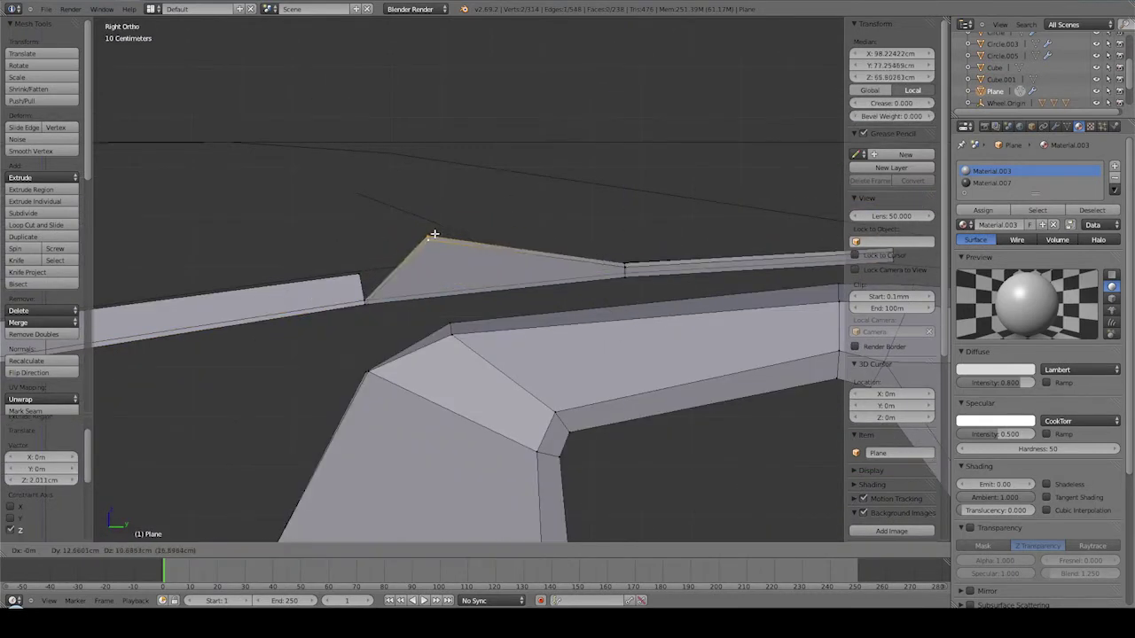
Delete the stray triangular face at the end of the side strip.
middle_click_drag(625, 266, 481, 260)
right_click(379, 228)
key("x")
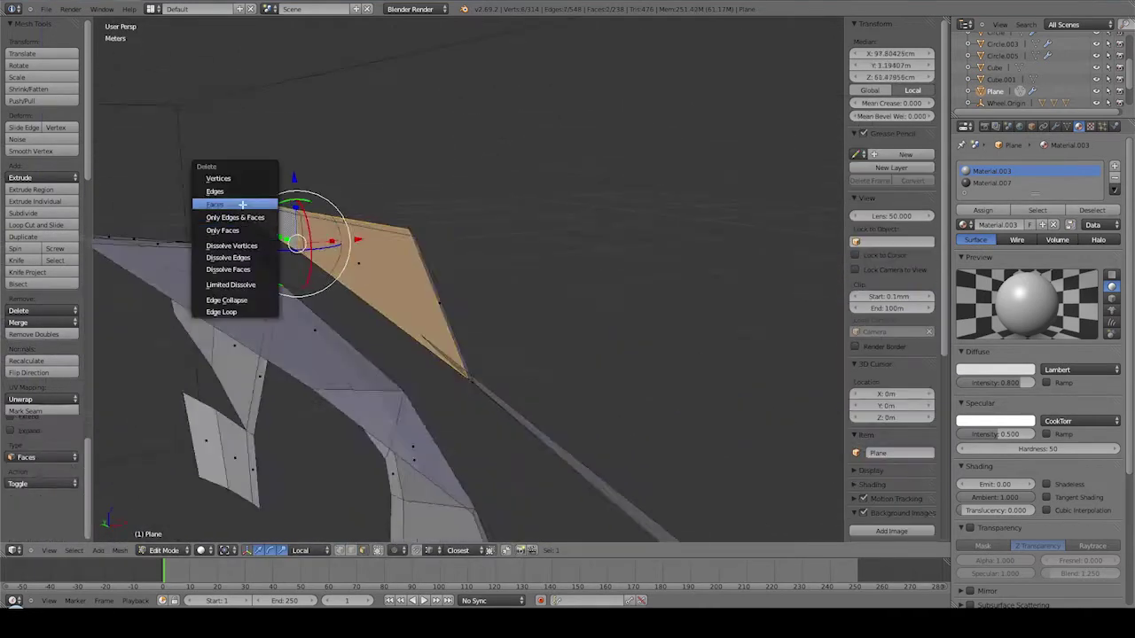
left_click(266, 216)
Switch to vertex select and delete the unwanted edge on the fin.
key("ctrl+Tab")
mouse_move(386, 216)
middle_mouse_down()
mouse_move(363, 266)
mouse_move(532, 291)
mouse_move(524, 268)
mouse_move(569, 336)
middle_mouse_up()
left_click(354, 266)
right_click(506, 305)
left_click(590, 264)
Extrude the top edge and pull its vertices into a tapered, pointed fin.
key("KP_3")
scroll(725, 338, "up", 2)
right_click(429, 325, "ctrl")
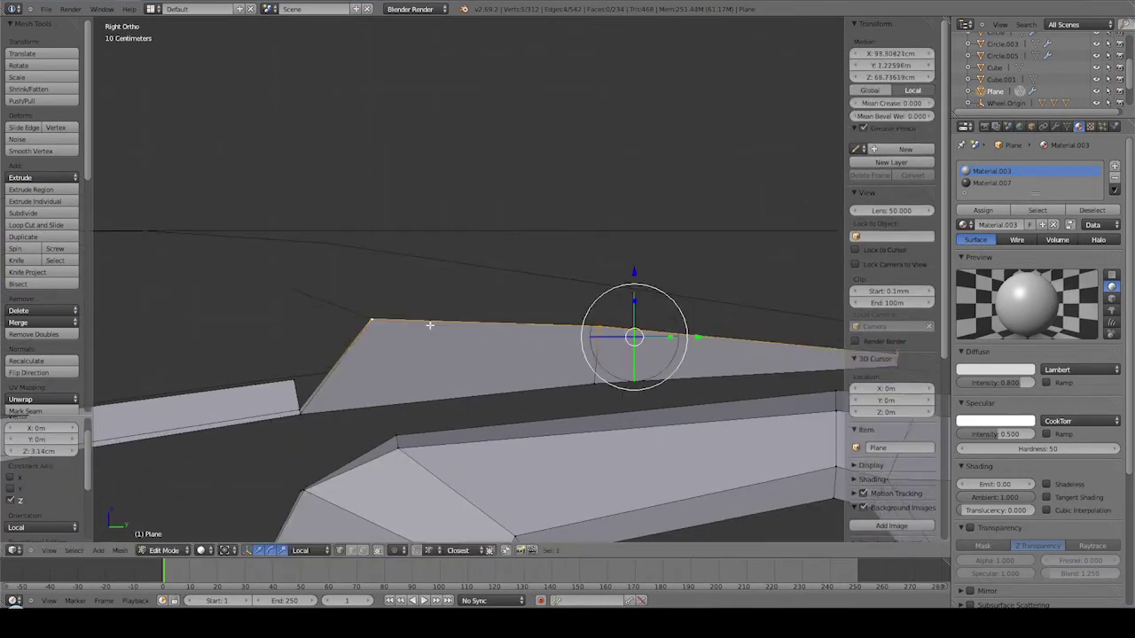
left_click(554, 255)
middle_click_drag(554, 255, 494, 292, "shift")
right_click(760, 288)
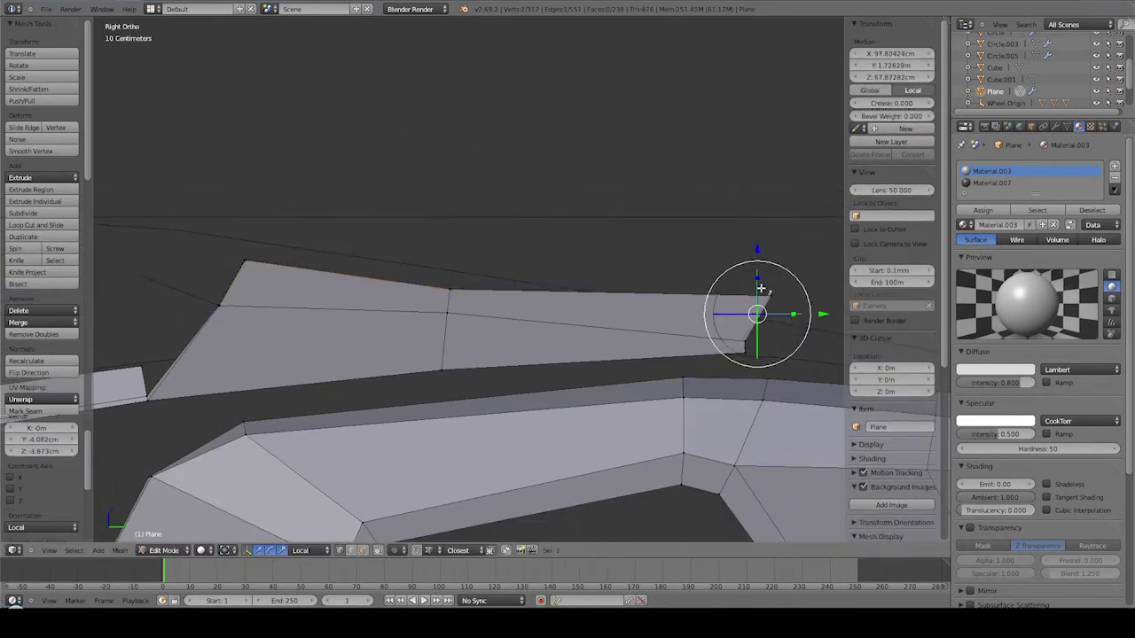
left_click(767, 341)
mouse_move(767, 341)
middle_mouse_down()
mouse_move(523, 257)
mouse_move(531, 263)
middle_mouse_up()
Deselect all and start a new loop cut across the upper panel.
mouse_move(502, 213)
middle_mouse_down()
mouse_move(476, 253)
mouse_move(633, 252)
mouse_move(659, 239)
middle_mouse_up()
key("KP_3")
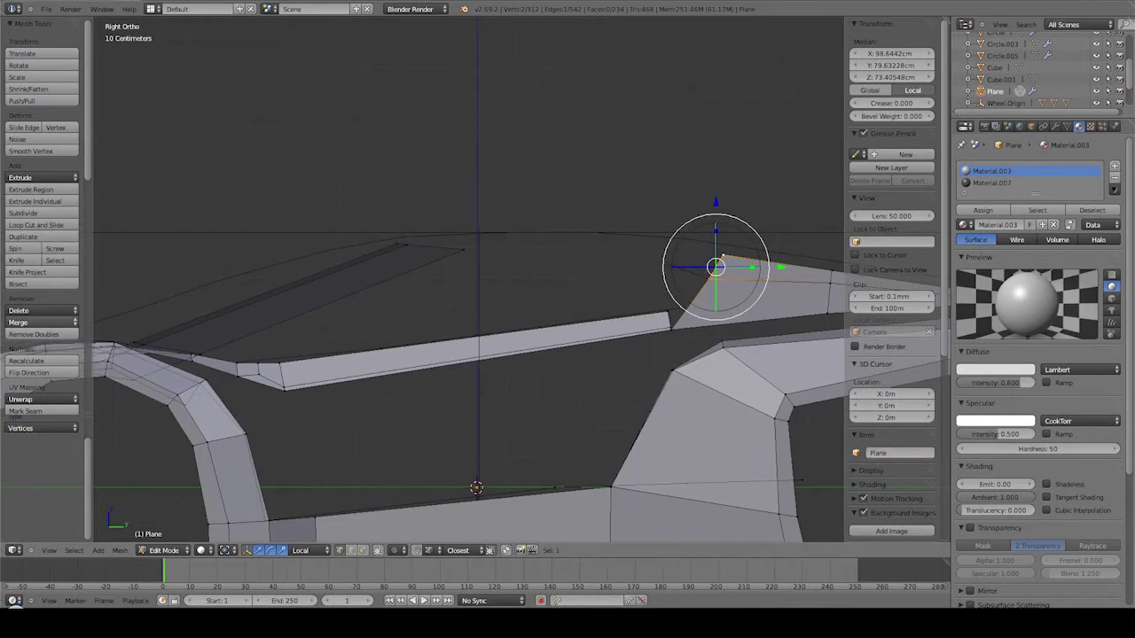
middle_click_drag(306, 300, 468, 274, "shift")
key("a")
key("ctrl+r")
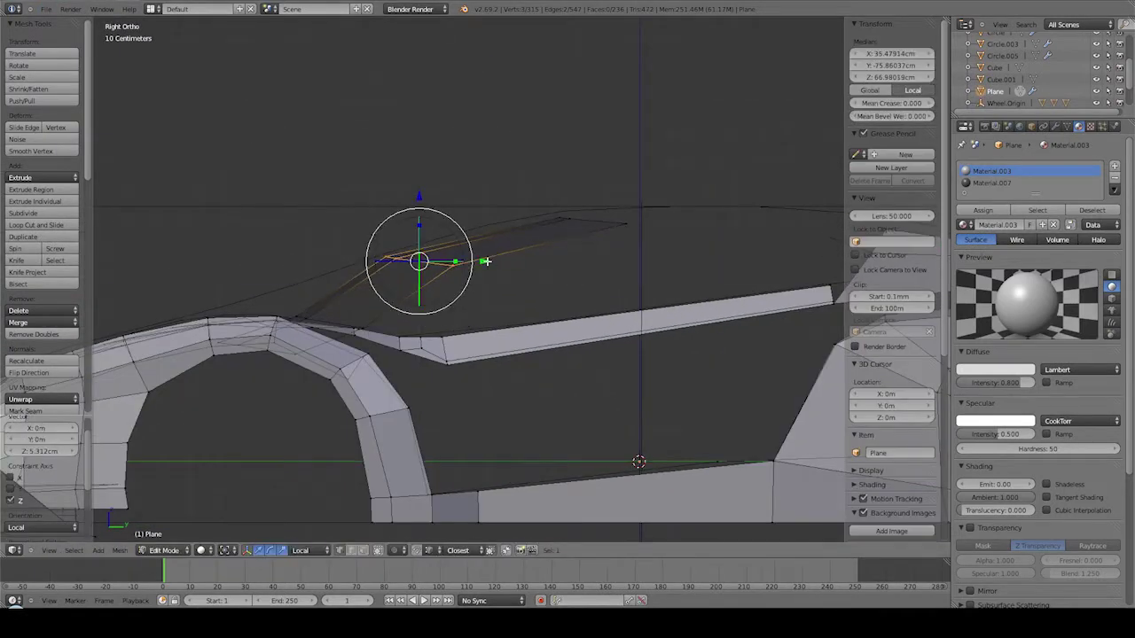
Reposition the tapered panel's selected vertices in perspective view.
scroll(444, 265, "down", 5)
scroll(532, 248, "up", 5)
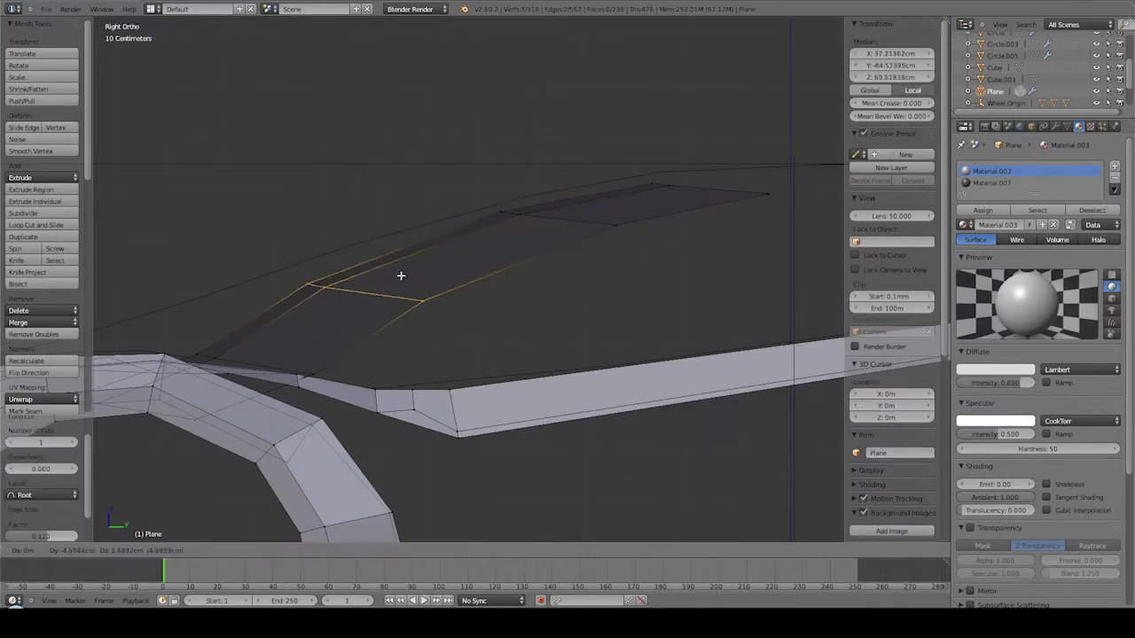
left_click(400, 274)
middle_click_drag(400, 274, 426, 307)
scroll(520, 401, "up", 5)
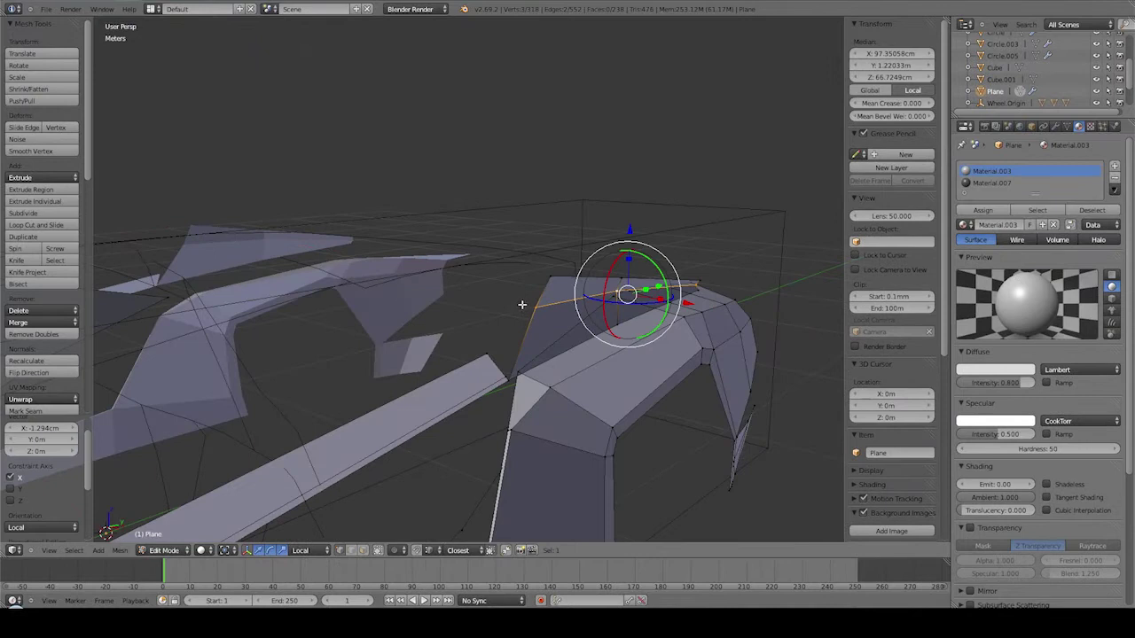
left_click(695, 306)
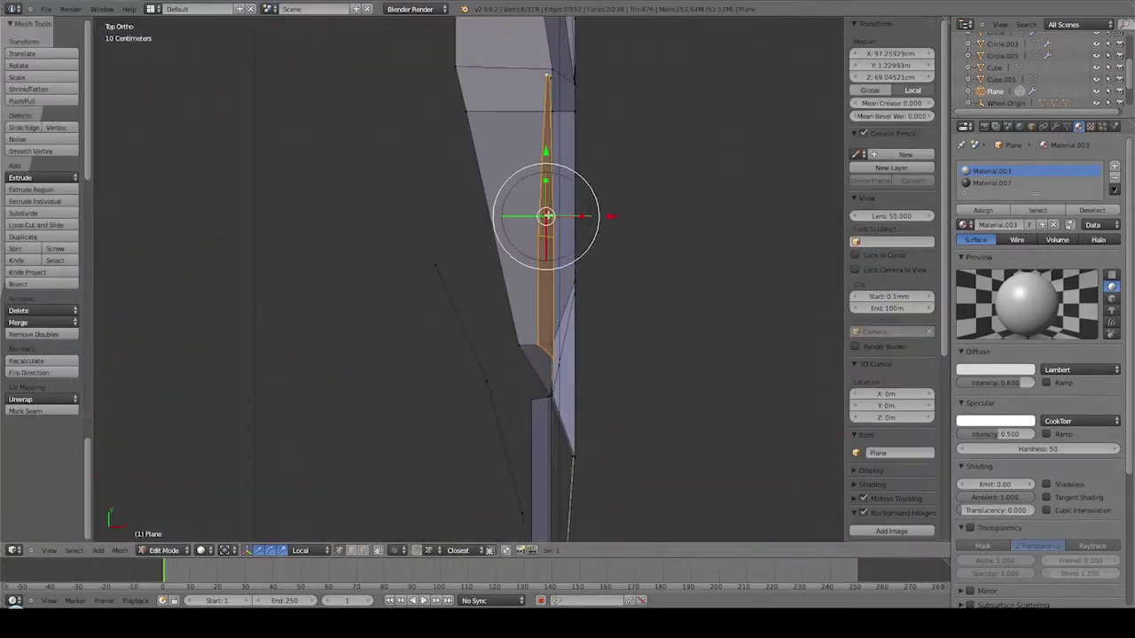
Move the sliver strip in top view so it follows the body's edge.
key("KP_7")
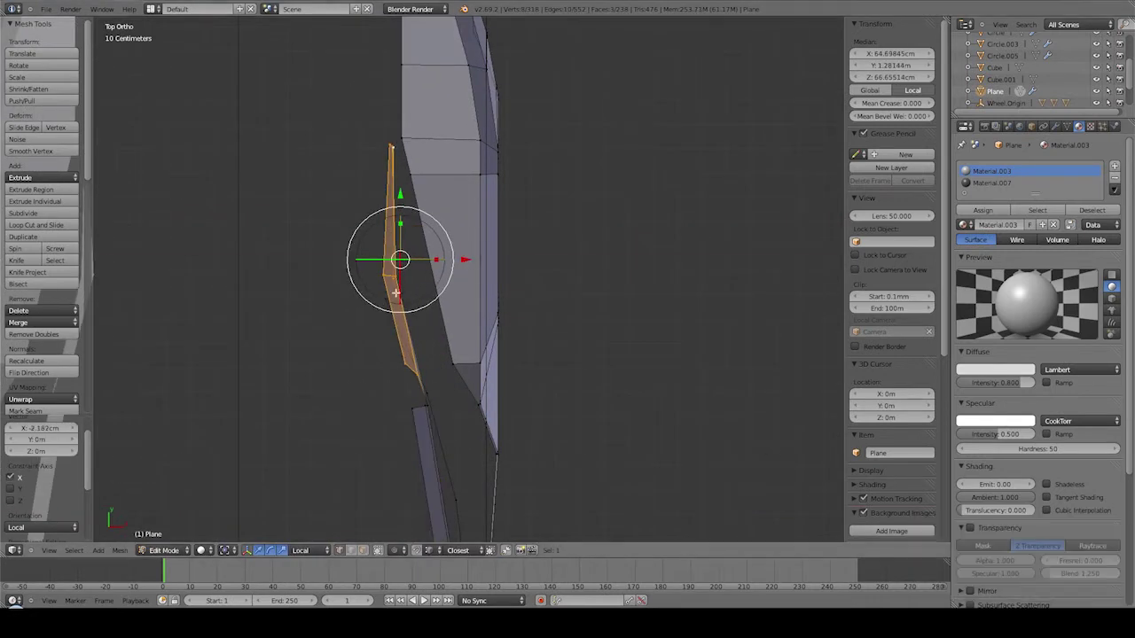
left_click(440, 215)
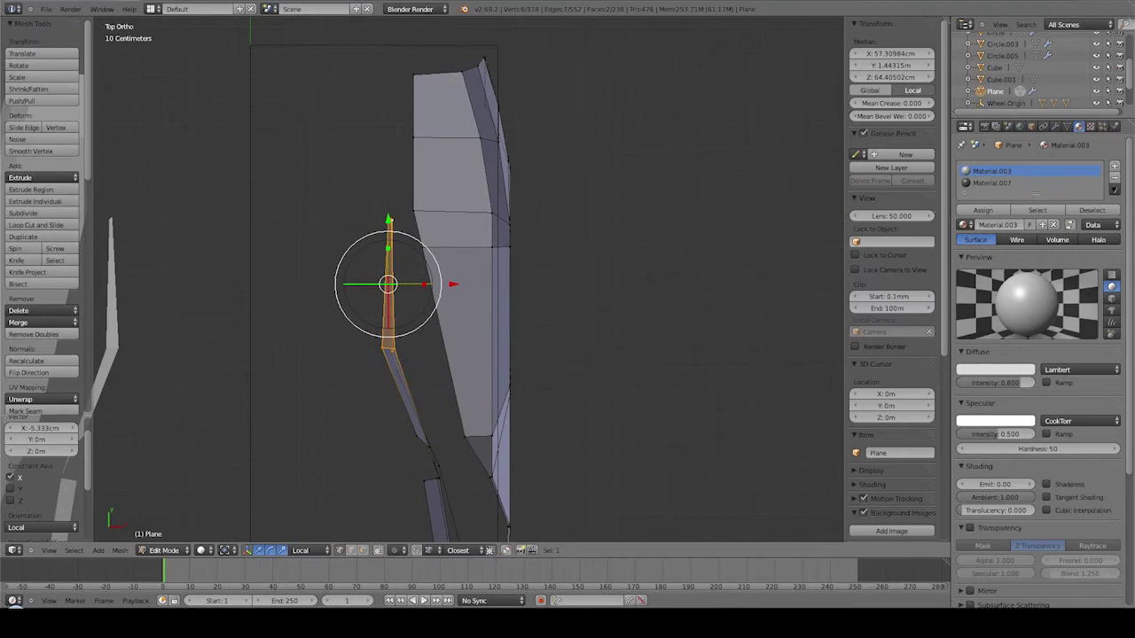
left_click(464, 348)
mouse_move(464, 347)
middle_mouse_down()
mouse_move(483, 309)
mouse_move(468, 247)
mouse_move(426, 217)
middle_mouse_up()
key("KP_3")
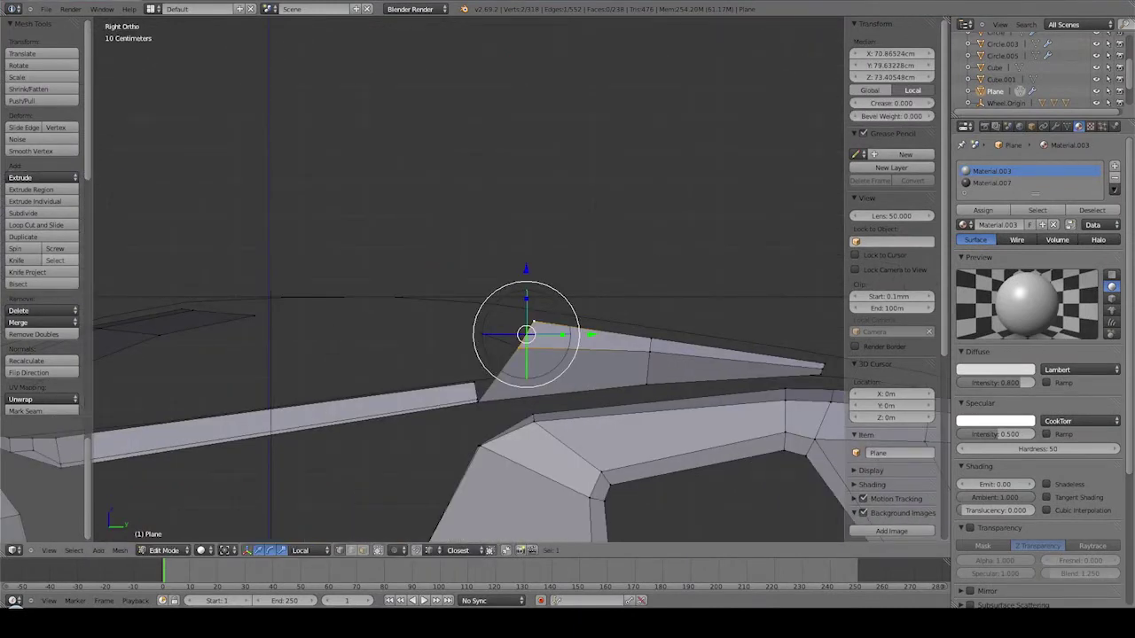
Move the upper strip's end vertex along Y onto the spike tip.
middle_click_drag(489, 246, 645, 353, "shift")
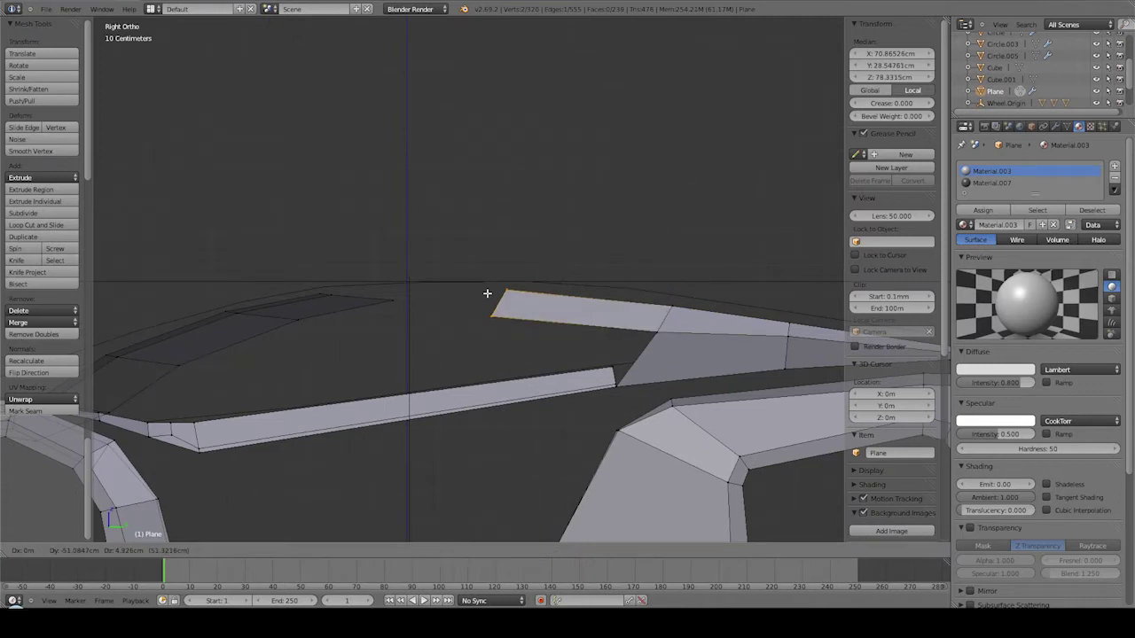
left_click(487, 293)
middle_click_drag(451, 251, 697, 324, "shift")
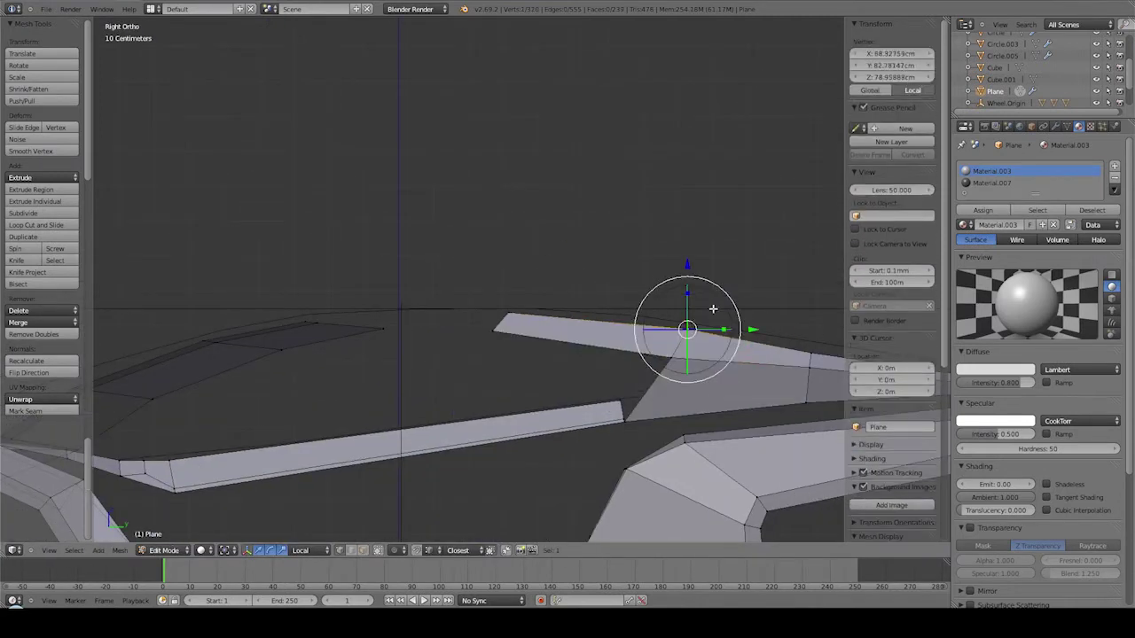
key("g")
key("y")
left_click(461, 267)
middle_click_drag(460, 267, 549, 268, "shift")
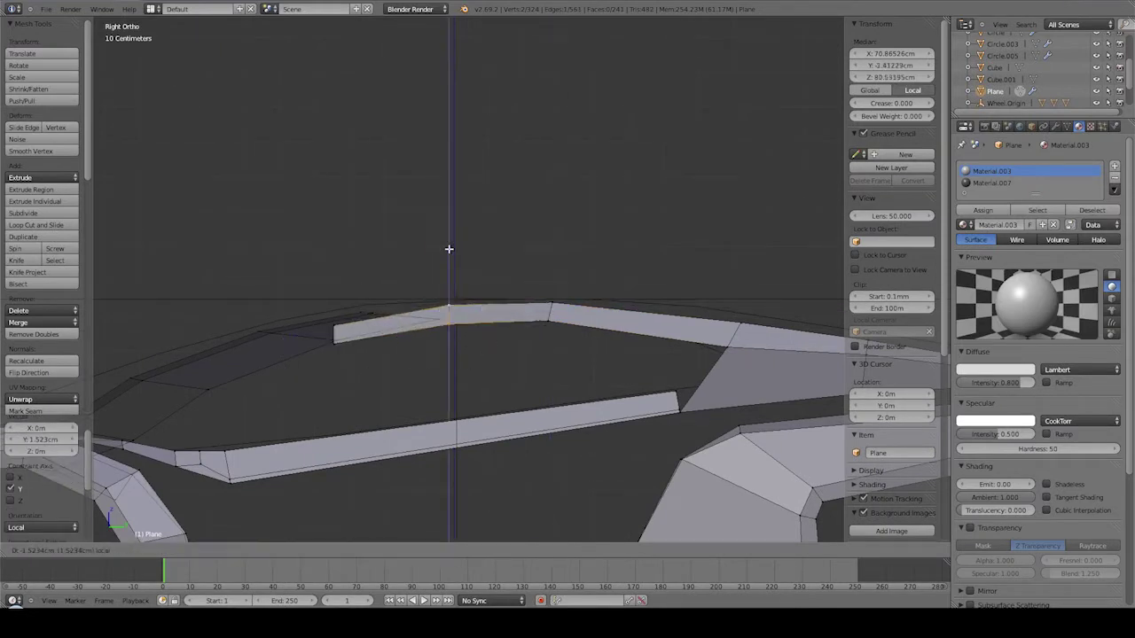
left_click(449, 250)
Nudge the strip's end vertices along Z and X from the top view.
middle_click_drag(228, 385, 411, 355, "shift")
right_click(582, 268)
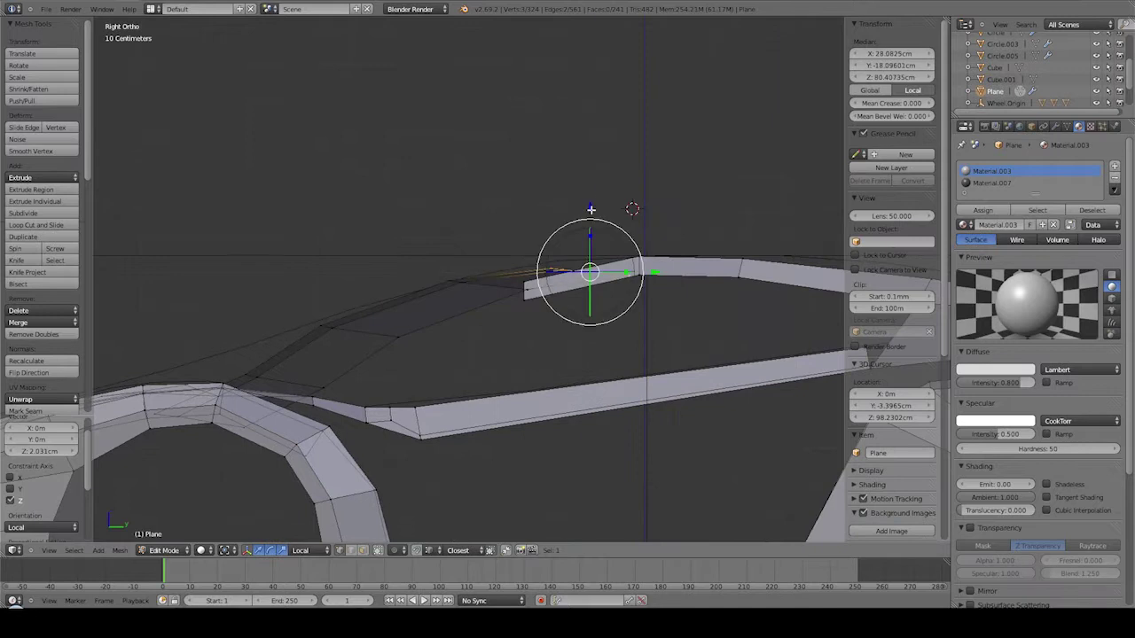
key("KP_7")
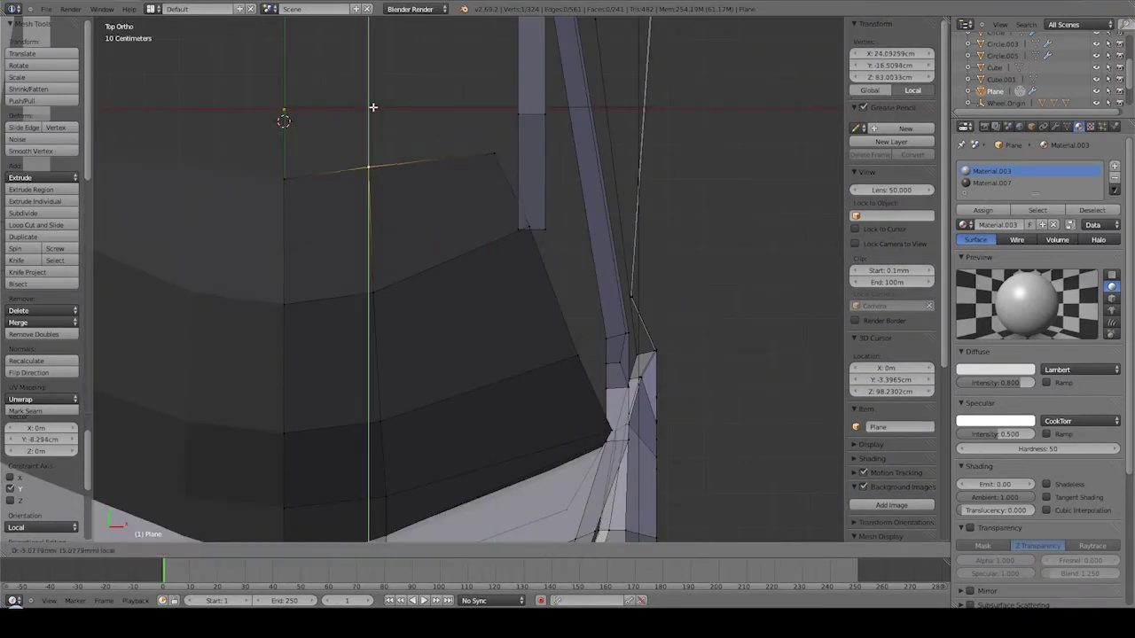
mouse_move(371, 174)
middle_mouse_down()
mouse_move(461, 213)
mouse_move(357, 228)
mouse_move(405, 263)
middle_mouse_up()
key("KP_3")
key("KP_7")
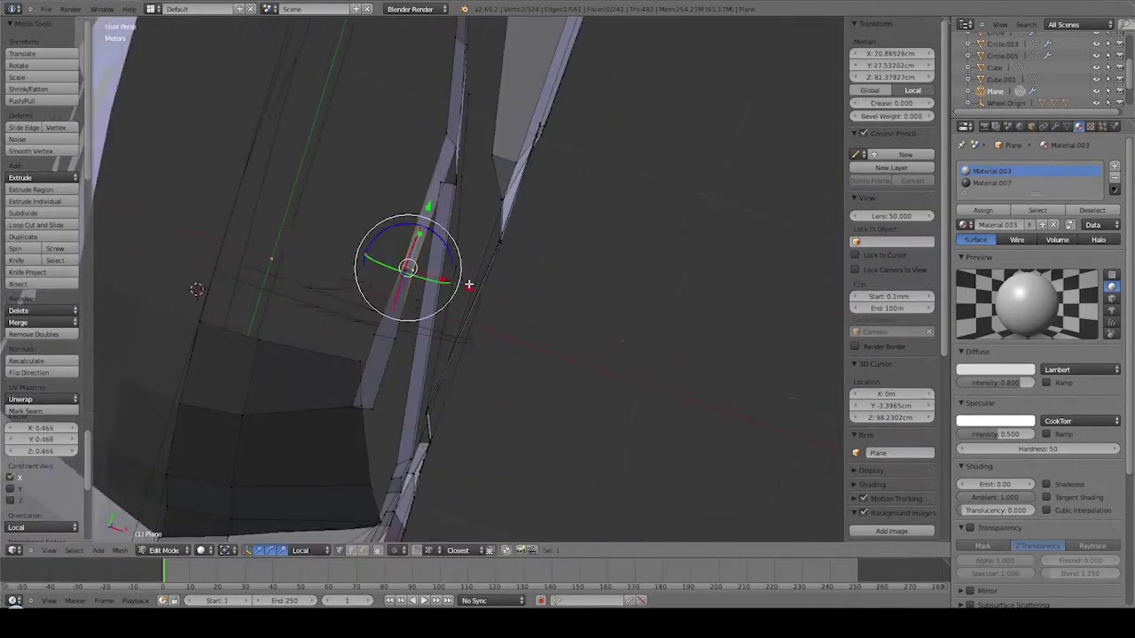
key("KP_7")
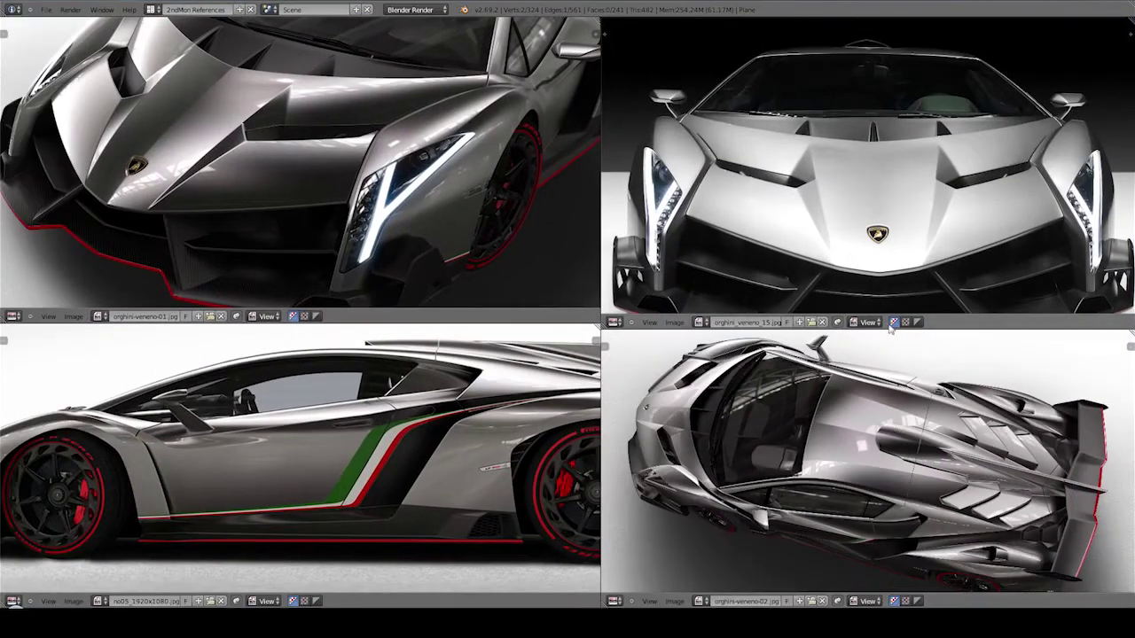
Compare the panel against the reference photos and return to the modelling layout.
scroll(767, 423, "up", 3)
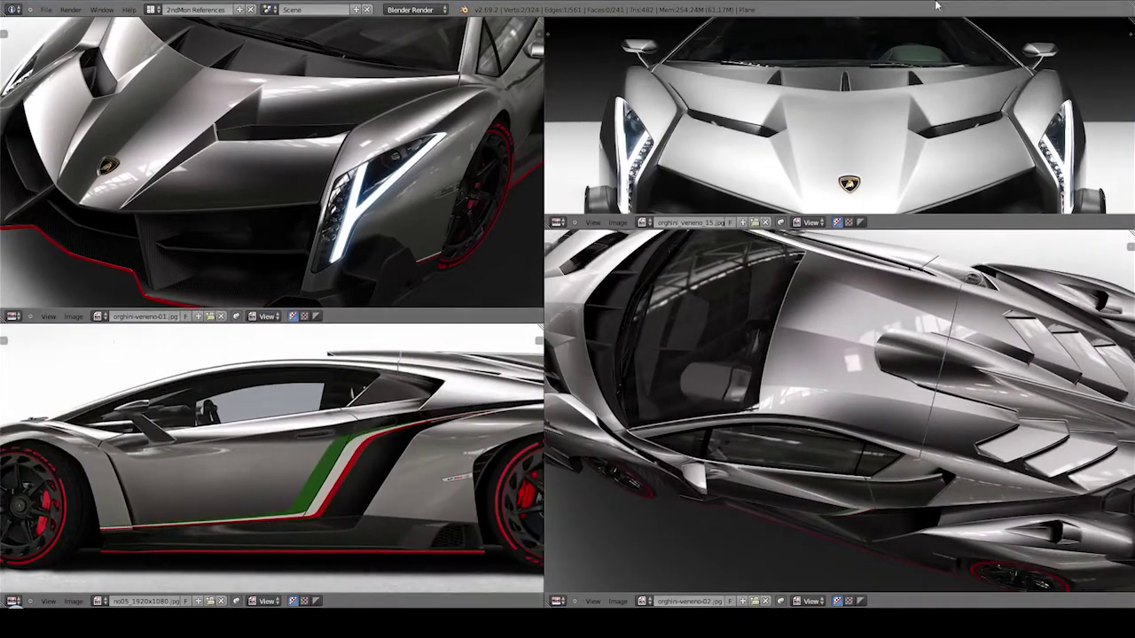
key("ctrl+Left")
scroll(485, 310, "up", 1)
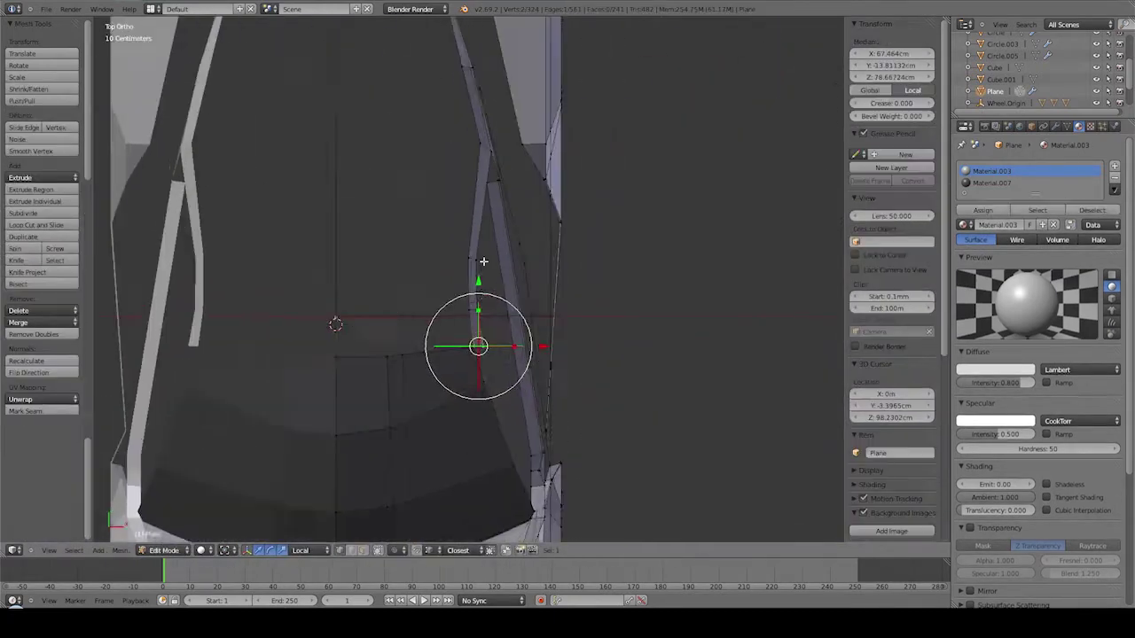
Delete the selected face on the lower side strip.
left_click_drag(543, 346, 549, 346)
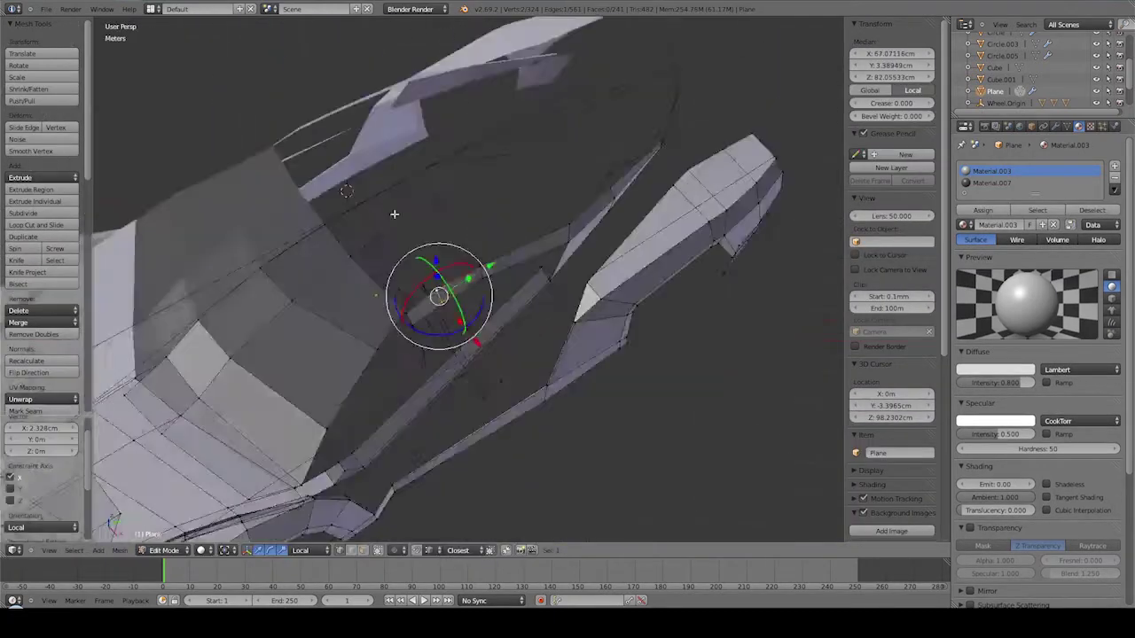
middle_click_drag(496, 337, 312, 285)
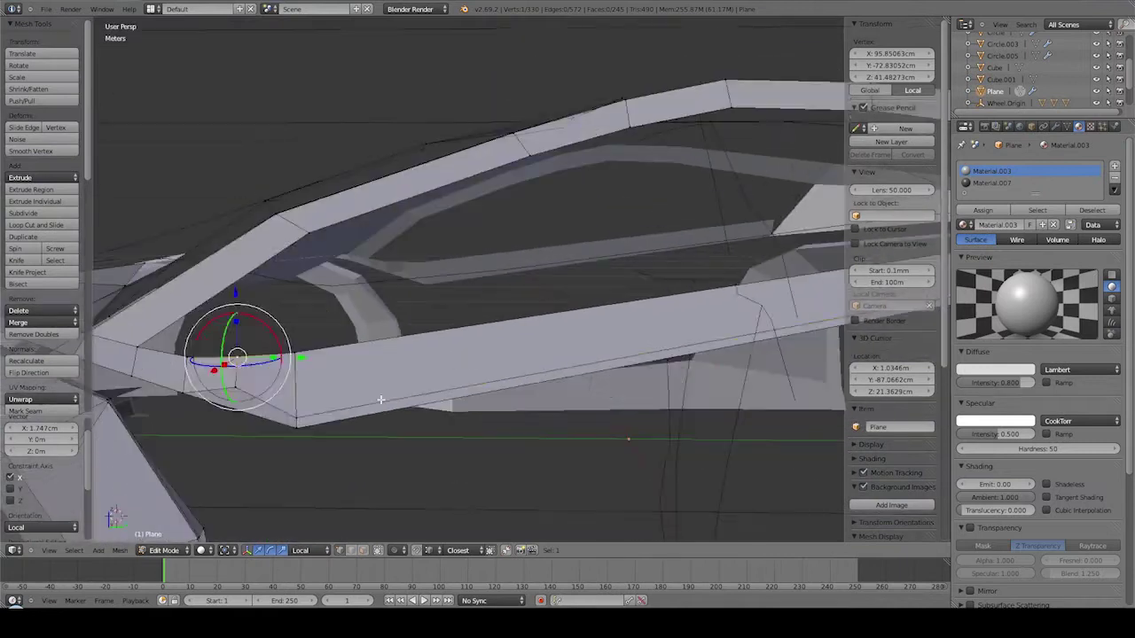
key("x")
left_click(303, 409)
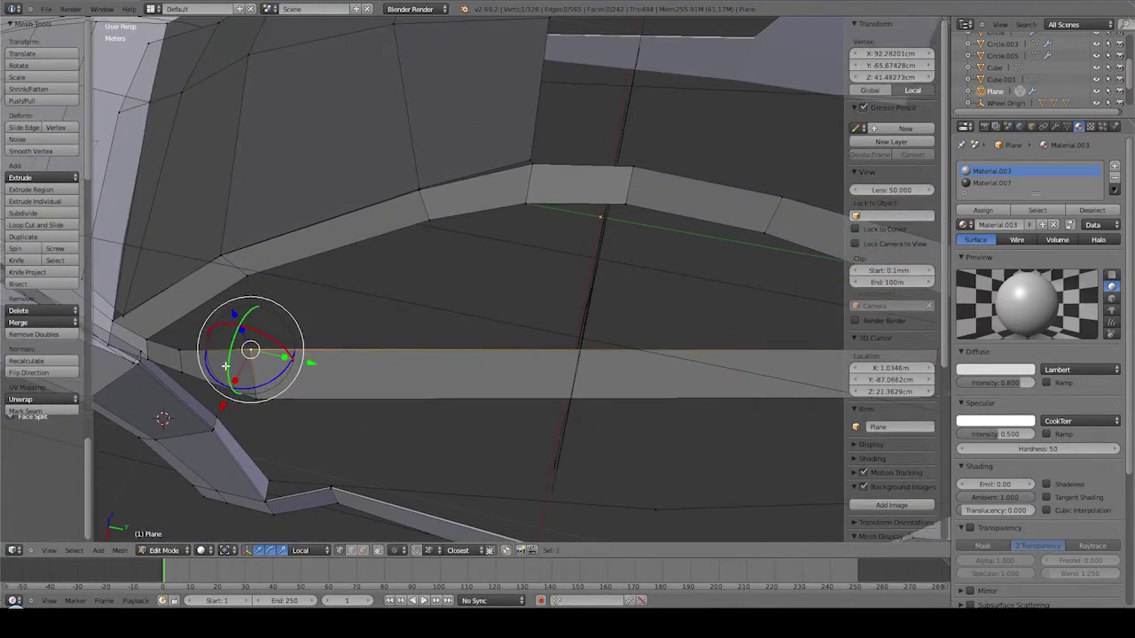
Add a new edge loop across the strip in right view and slide it into place.
mouse_move(176, 347)
middle_mouse_down()
mouse_move(354, 360)
mouse_move(438, 223)
mouse_move(408, 327)
mouse_move(385, 288)
middle_mouse_up()
key("KP_3")
scroll(385, 288, "up", 3)
key("ctrl+r")
left_click(618, 337)
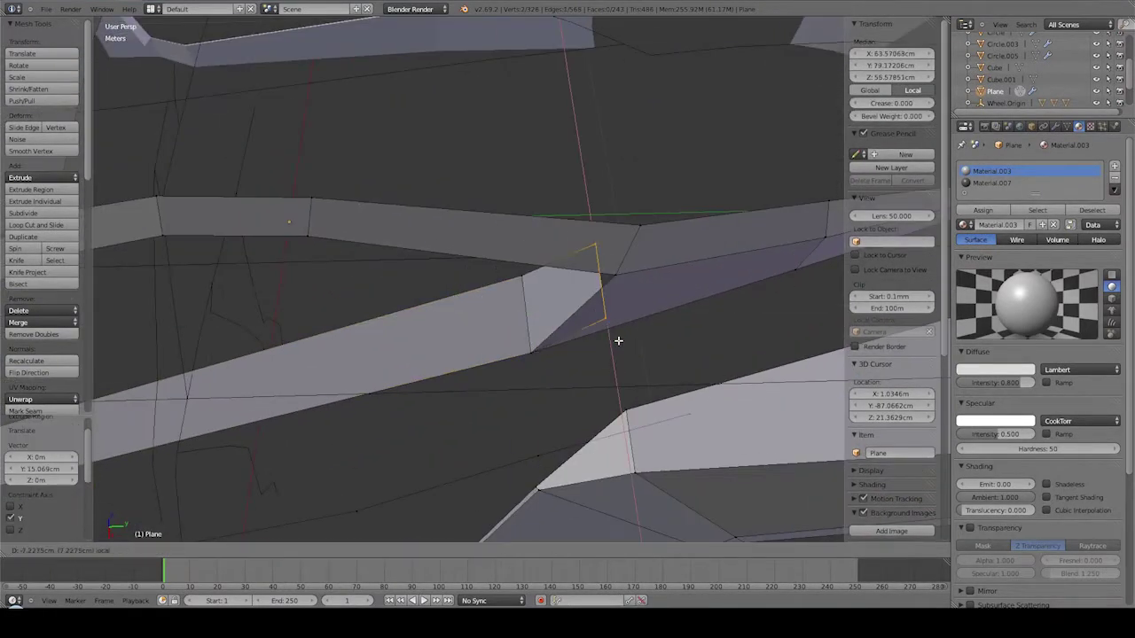
mouse_move(618, 337)
middle_mouse_down()
mouse_move(678, 233)
mouse_move(590, 324)
middle_mouse_up()
key("g")
key("g")
left_click(677, 233)
Merge the doubled vertex with Remove Doubles and move vertices 1.74cm along Y.
key("w")
left_click(615, 335)
middle_click_drag(520, 77, 540, 281)
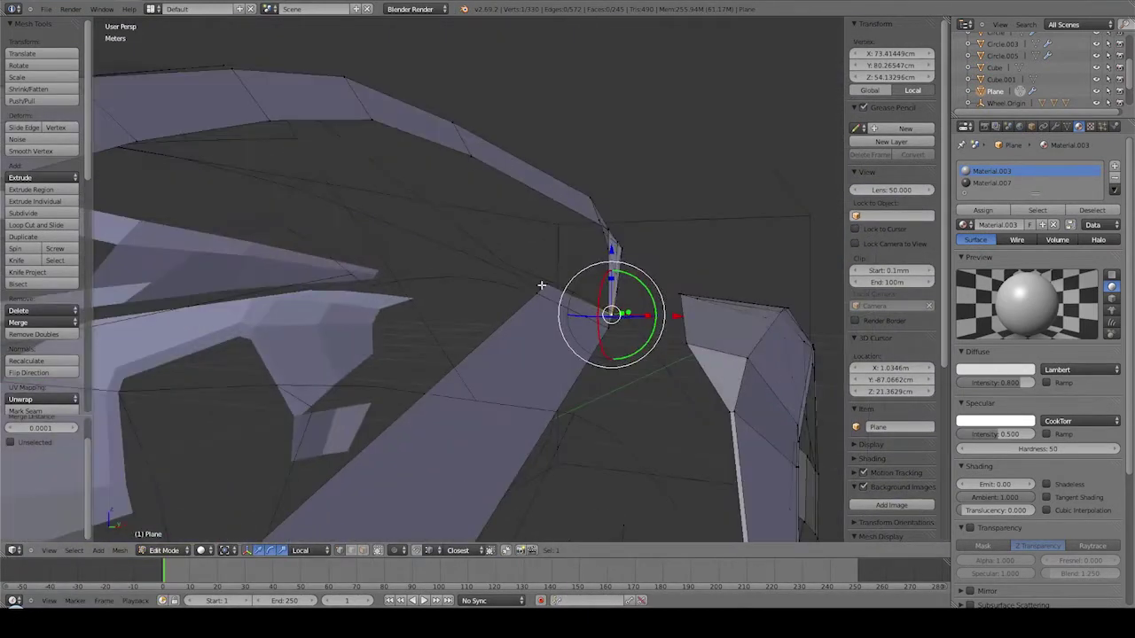
key("KP_3")
right_click(738, 255, "shift")
right_click_drag(737, 255, 659, 293)
scroll(621, 308, "down", 2)
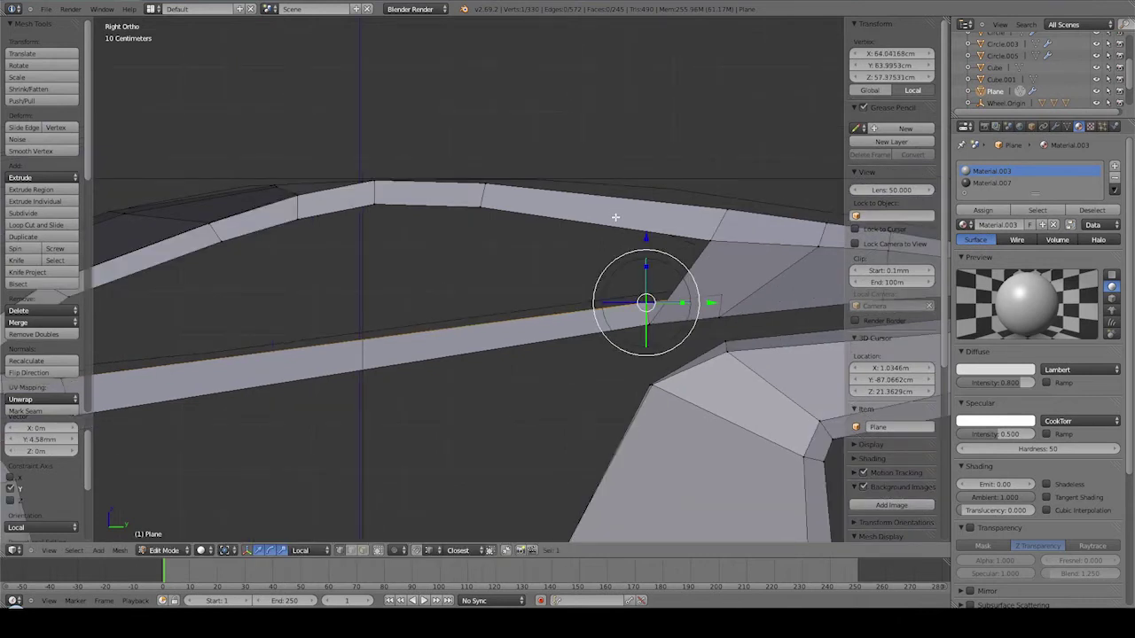
mouse_move(608, 218)
middle_mouse_down()
mouse_move(636, 248)
mouse_move(458, 203)
mouse_move(543, 299)
middle_mouse_up()
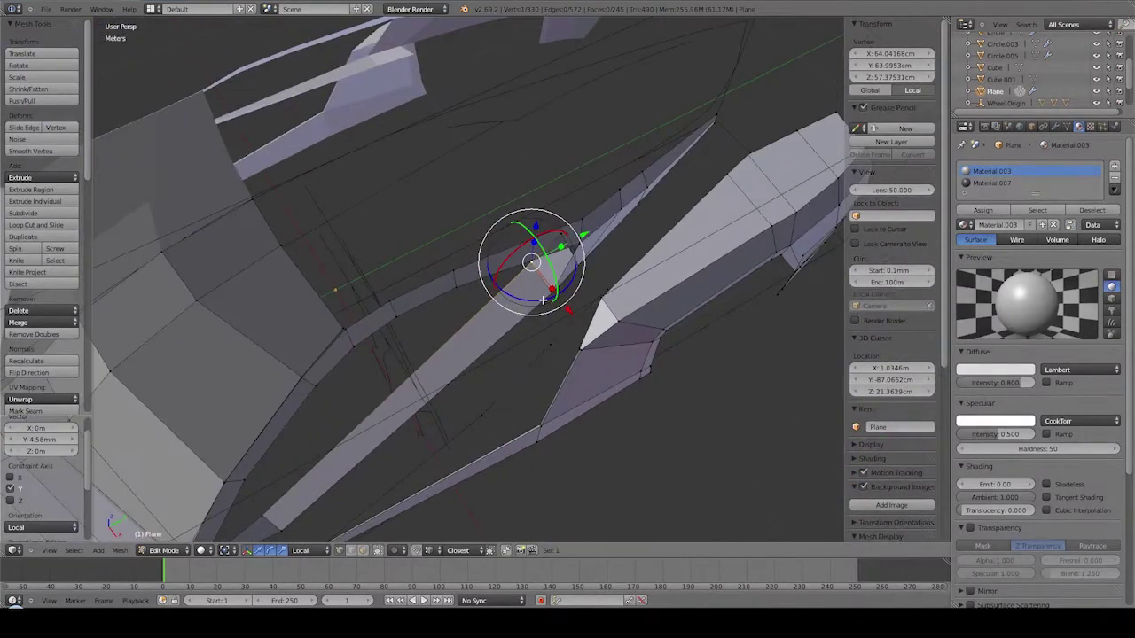
Extrude a new face from the side strip and shift two edges about 7.454 mm along X.
key("e")
key("KP_7")
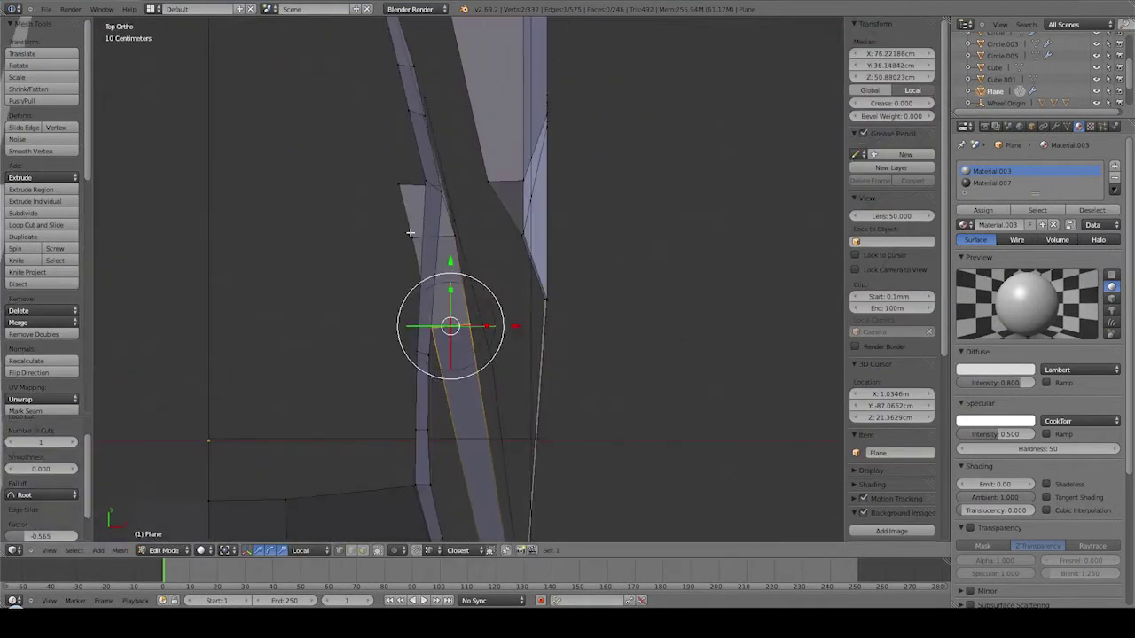
left_click(407, 147)
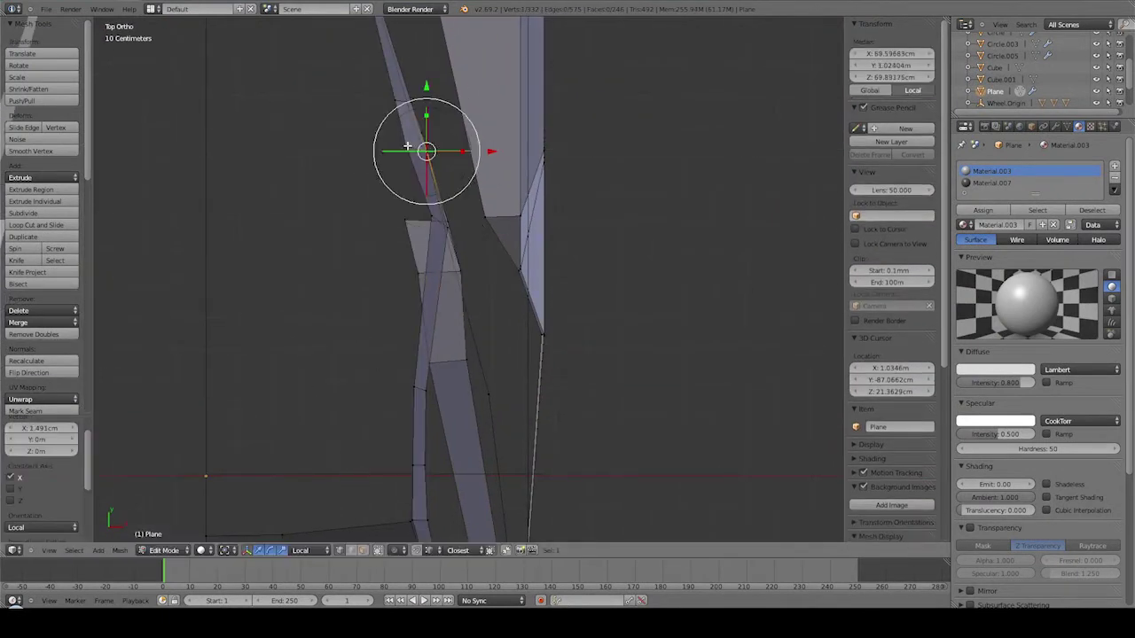
right_click(465, 361)
key("g")
key("x")
key("x")
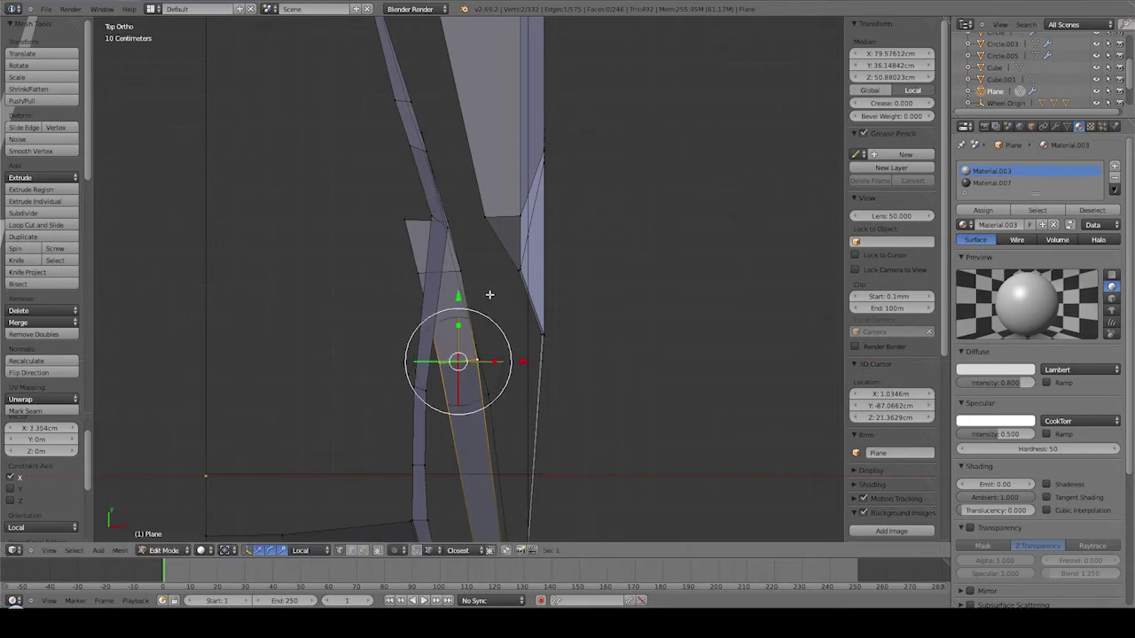
right_click(523, 270)
key("g")
key("x")
key("x")
left_click(505, 357)
In the right side view, add more vertices and lower the selection about 2.4 cm.
middle_click_drag(505, 357, 522, 221)
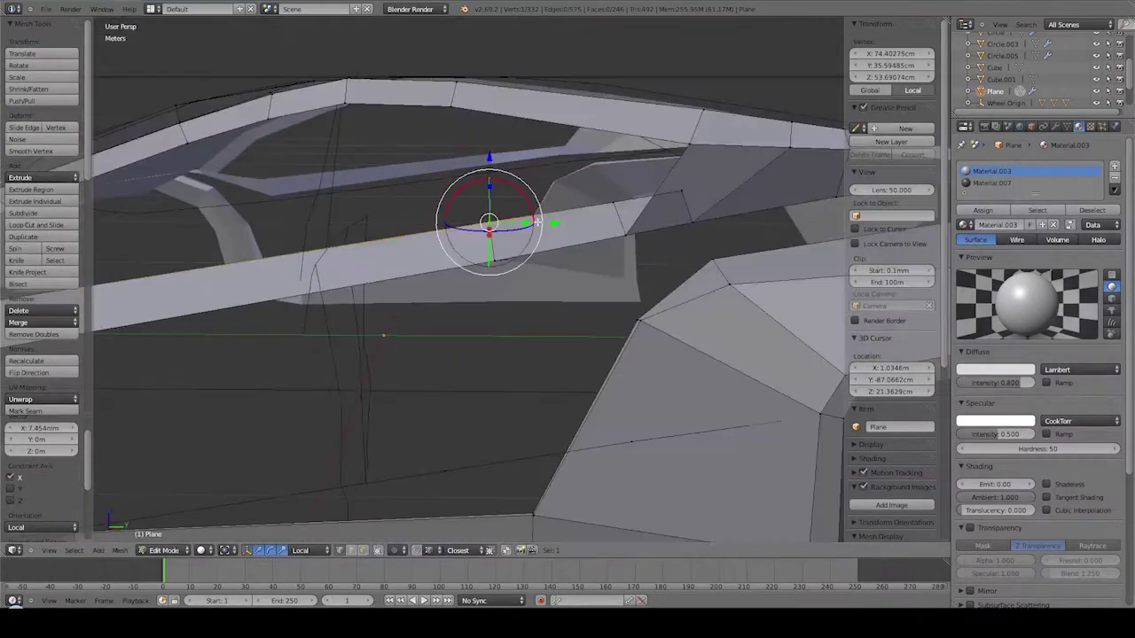
key("KP_3")
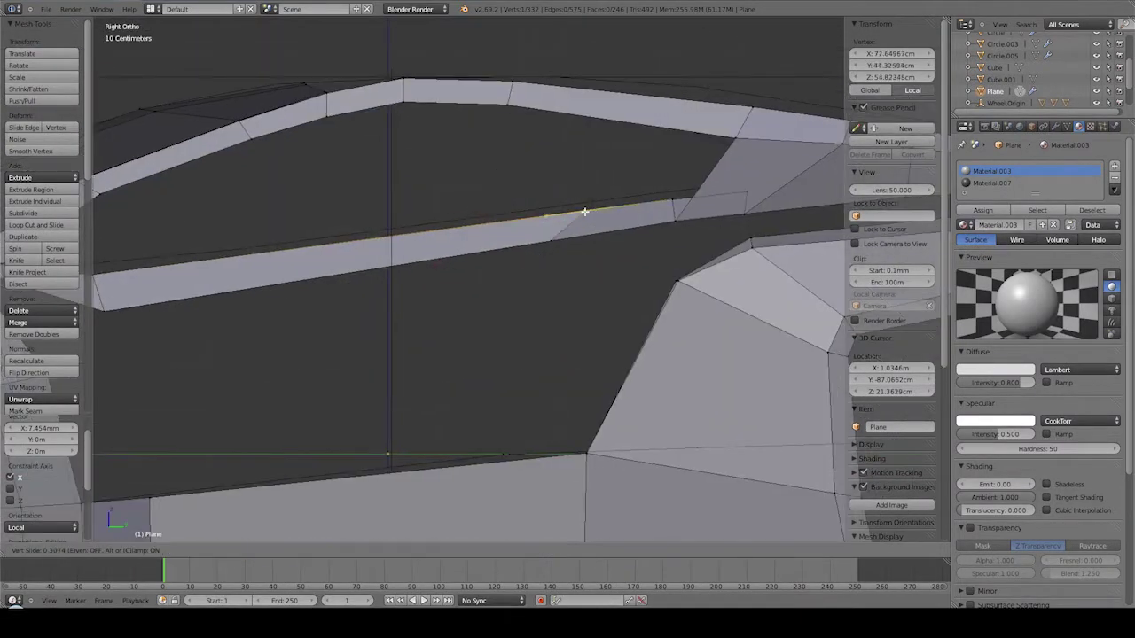
right_click(650, 193, "shift")
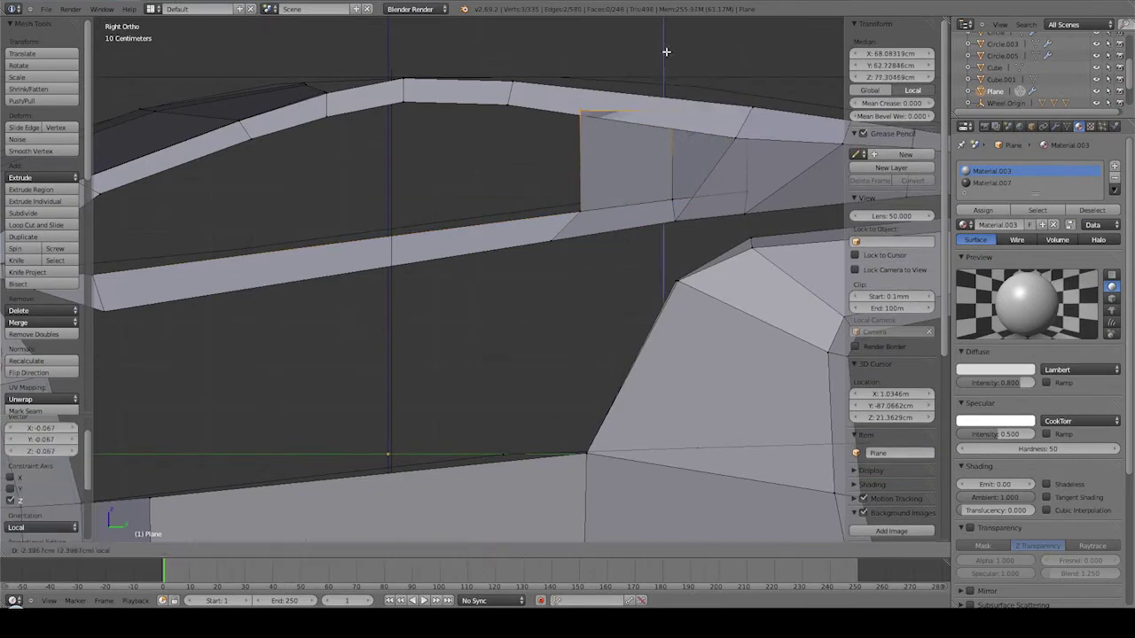
left_click(665, 51)
middle_click_drag(666, 51, 679, 107)
left_click(662, 110)
Isolate the car body in local view and return to editing it from the right side.
key("Tab")
key("KP_Divide")
mouse_move(562, 144)
middle_mouse_down()
mouse_move(506, 145)
mouse_move(518, 228)
mouse_move(431, 257)
mouse_move(477, 228)
middle_mouse_up()
key("a")
right_click(436, 245)
key("Tab")
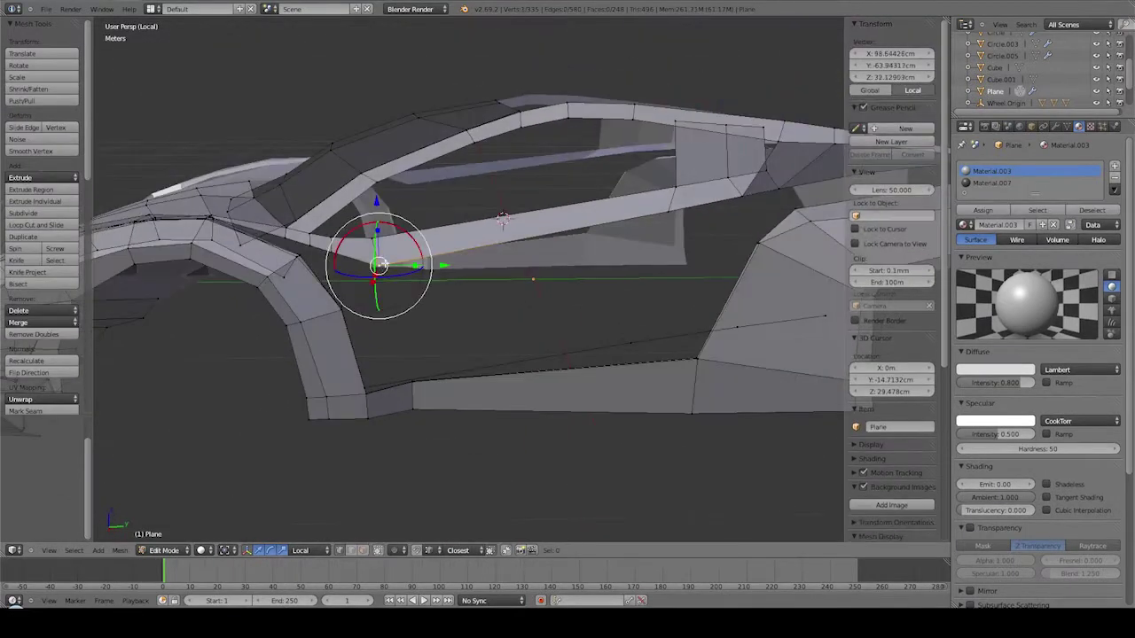
key("KP_3")
key("KP_Decimal")
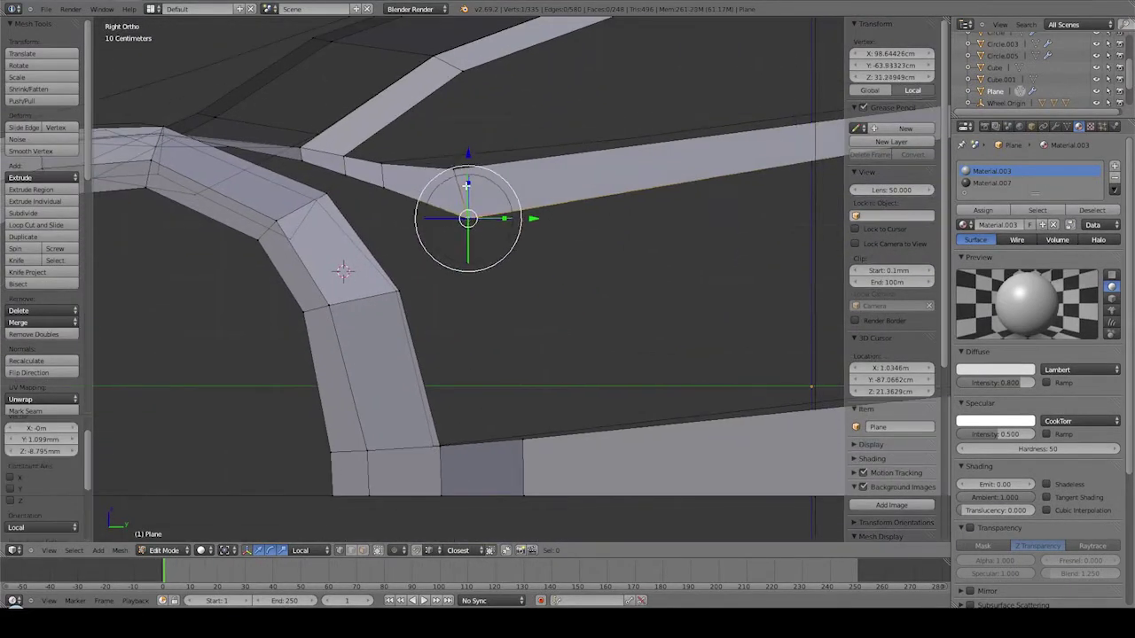
Nudge the selected door-area vertex along Y to tidy the joint.
left_click(503, 388)
middle_click_drag(503, 388, 473, 338)
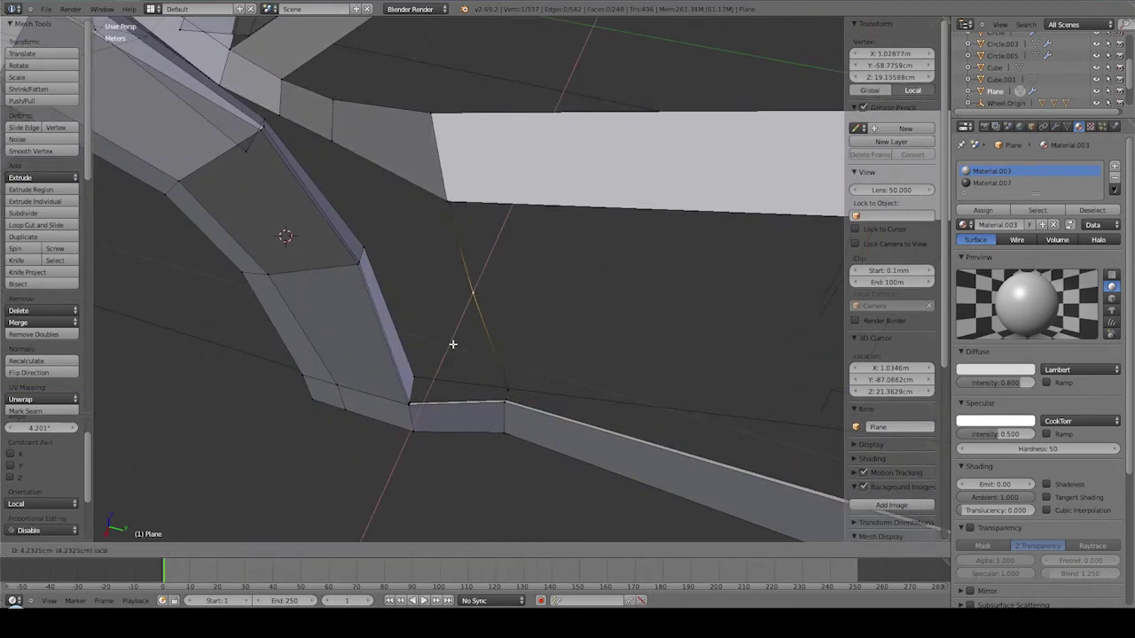
left_click(452, 344)
key("KP_3")
key("KP_Decimal")
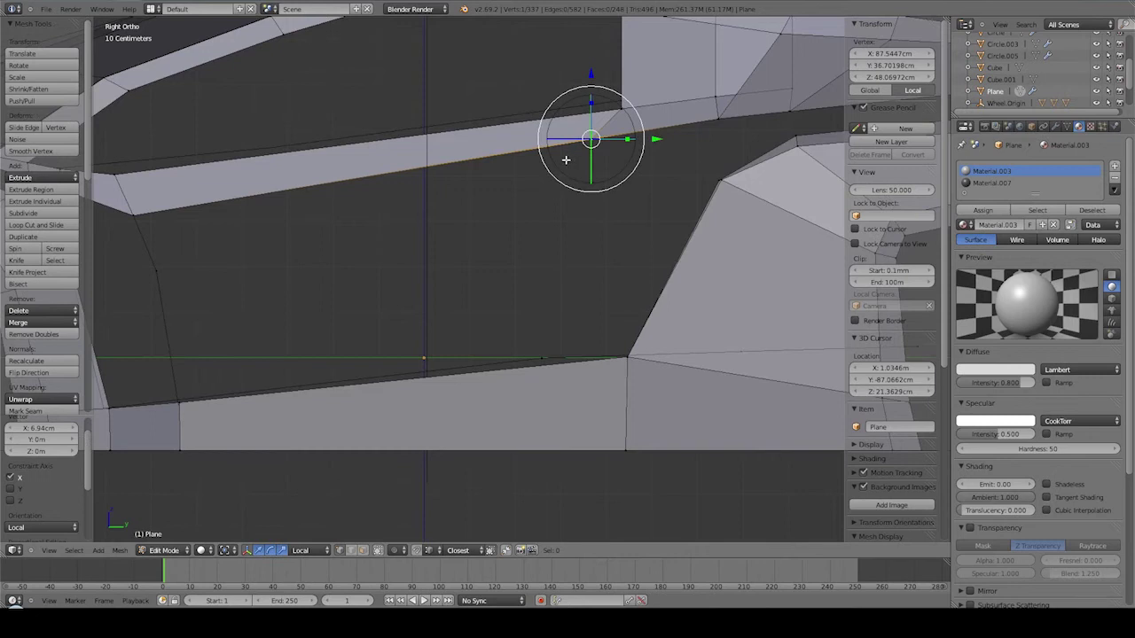
middle_click_drag(266, 292, 293, 276)
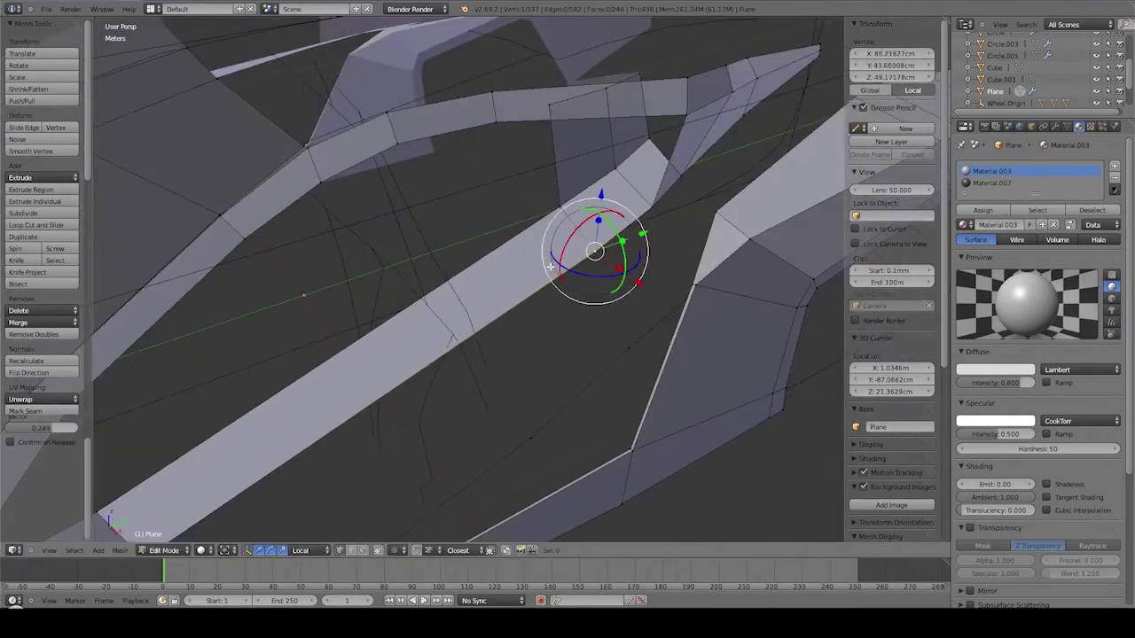
Loop-cut the door-frame bar with Ctrl+R and slide the new edge loop into place.
key("ctrl+r")
left_click_drag(550, 266, 564, 335)
left_click(584, 347)
mouse_move(583, 347)
middle_mouse_down()
mouse_move(544, 210)
mouse_move(613, 260)
mouse_move(575, 234)
middle_mouse_up()
left_click(610, 213)
Lower the door-opening vertices along their local axis in the right side view.
key("KP_3")
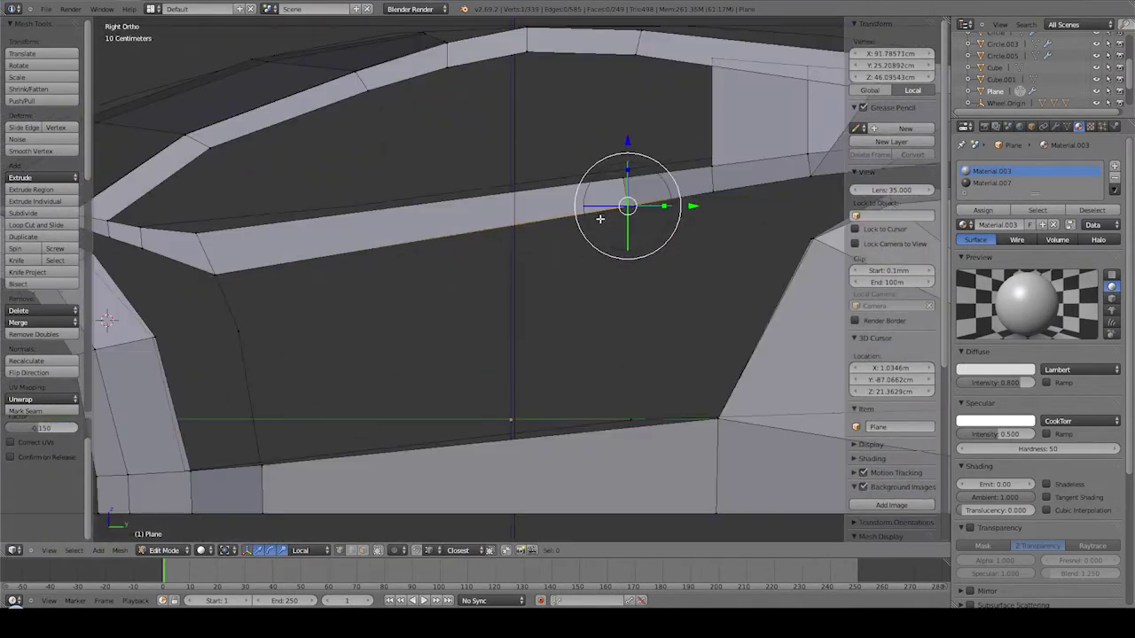
left_click(608, 462)
middle_click_drag(607, 462, 595, 418)
key("KP_3")
scroll(621, 381, "up", 3)
key("g")
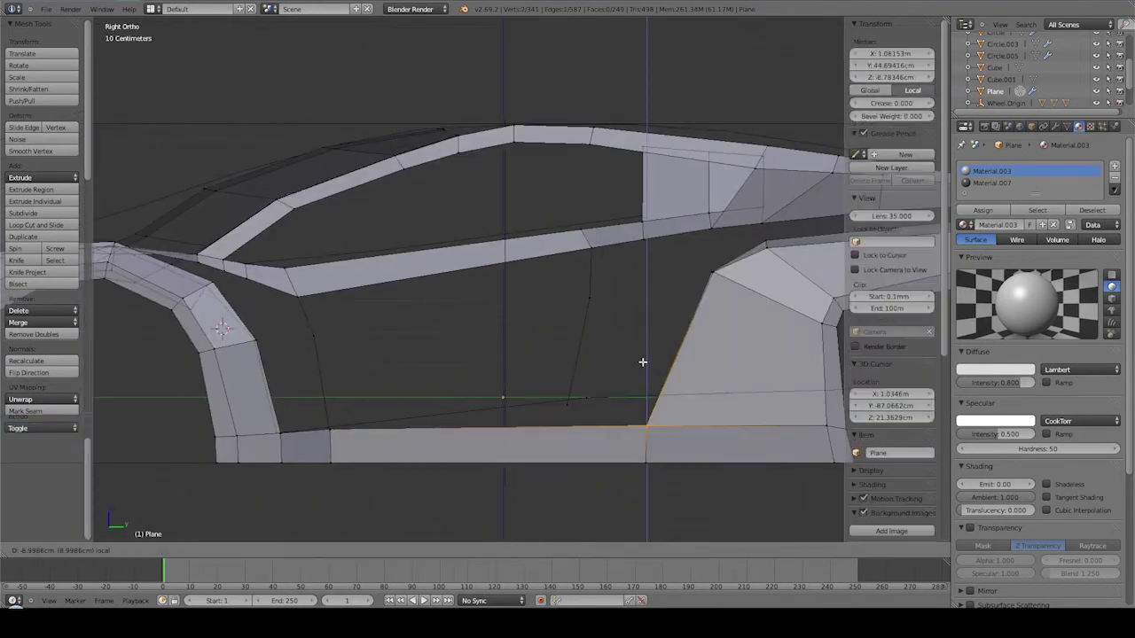
left_click(639, 365)
scroll(271, 413, "down", 3)
scroll(380, 413, "down", 2)
Move the bottom sill strip straight down along Z, about 6.5 cm.
middle_click_drag(381, 413, 481, 413)
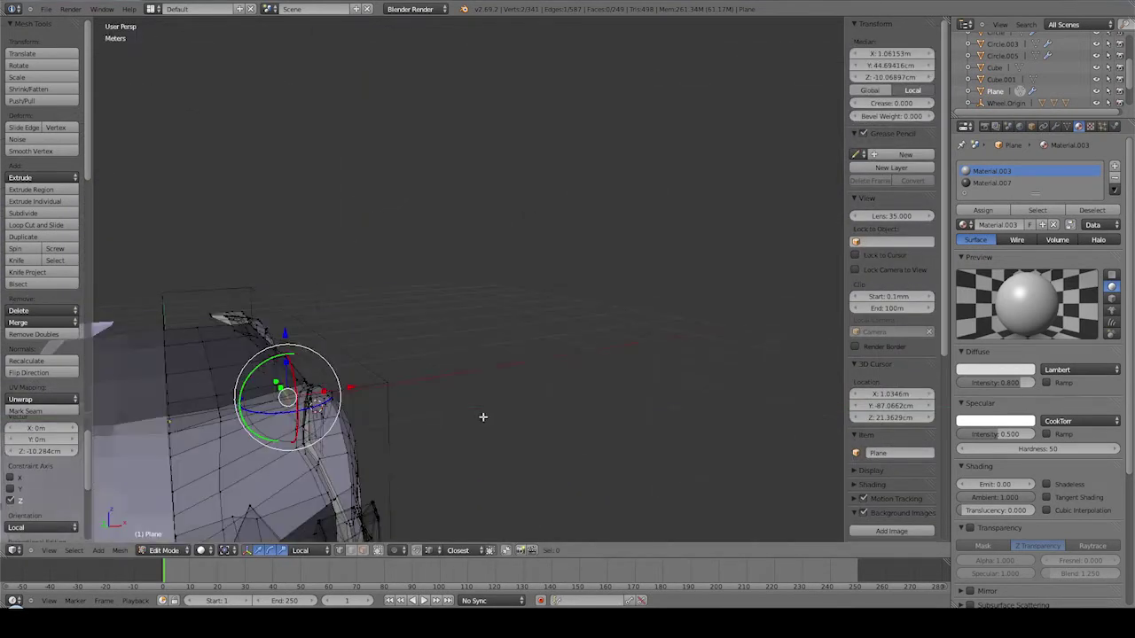
key("KP_3")
scroll(561, 383, "up", 4)
scroll(561, 382, "down", 4)
right_click(317, 375, "alt")
scroll(319, 376, "up", 3)
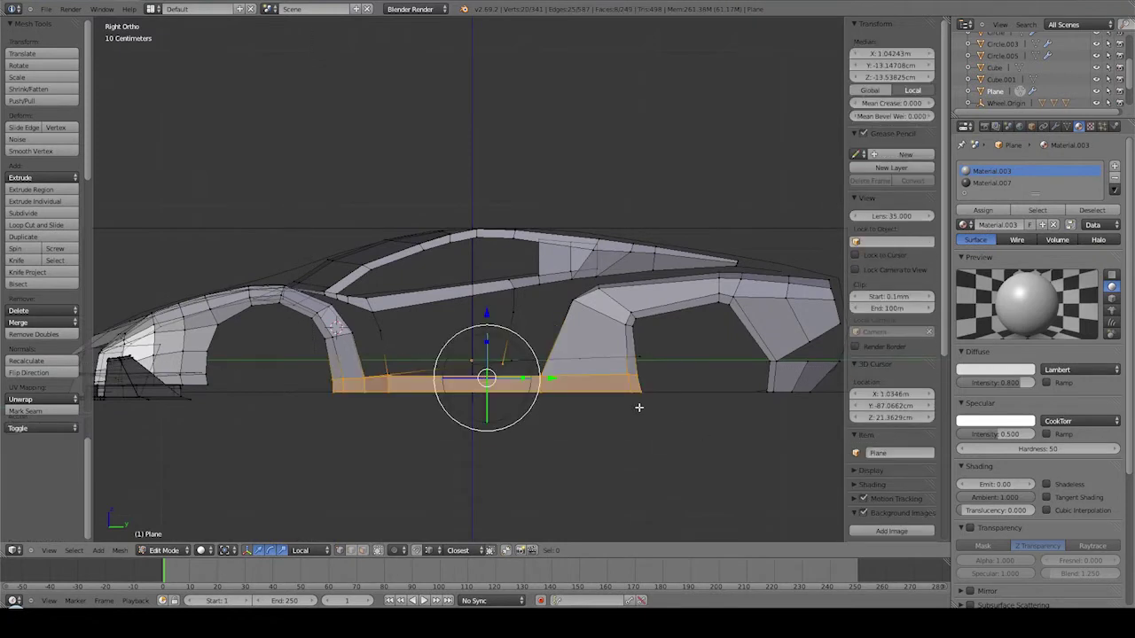
middle_click_drag(781, 372, 722, 403, "shift")
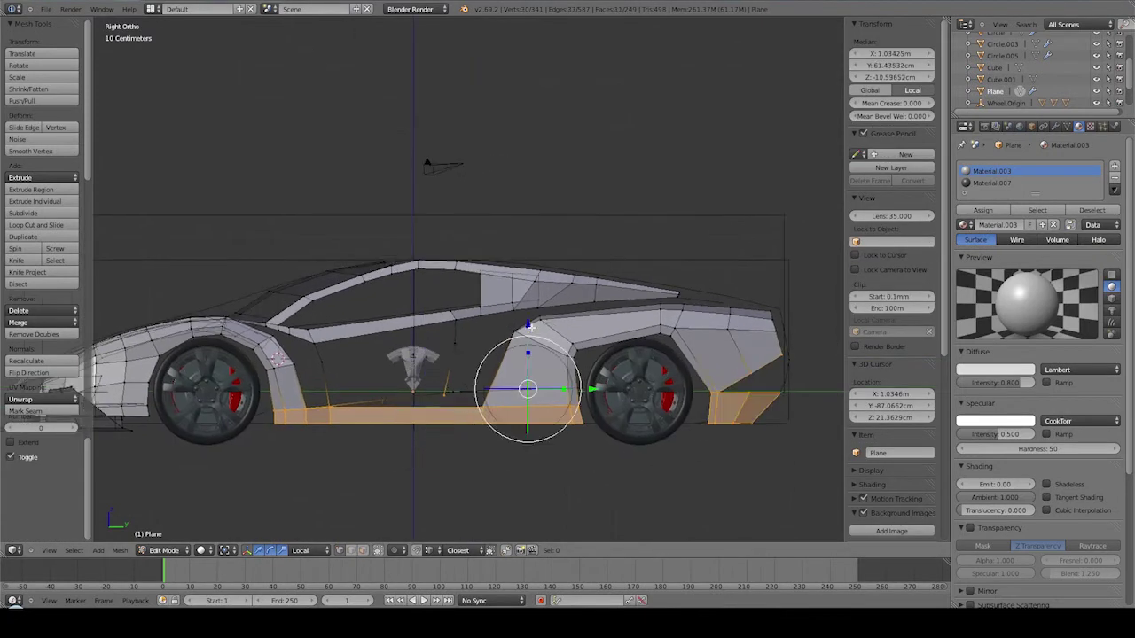
key("g")
key("z")
left_click(432, 426)
scroll(432, 426, "up", 2)
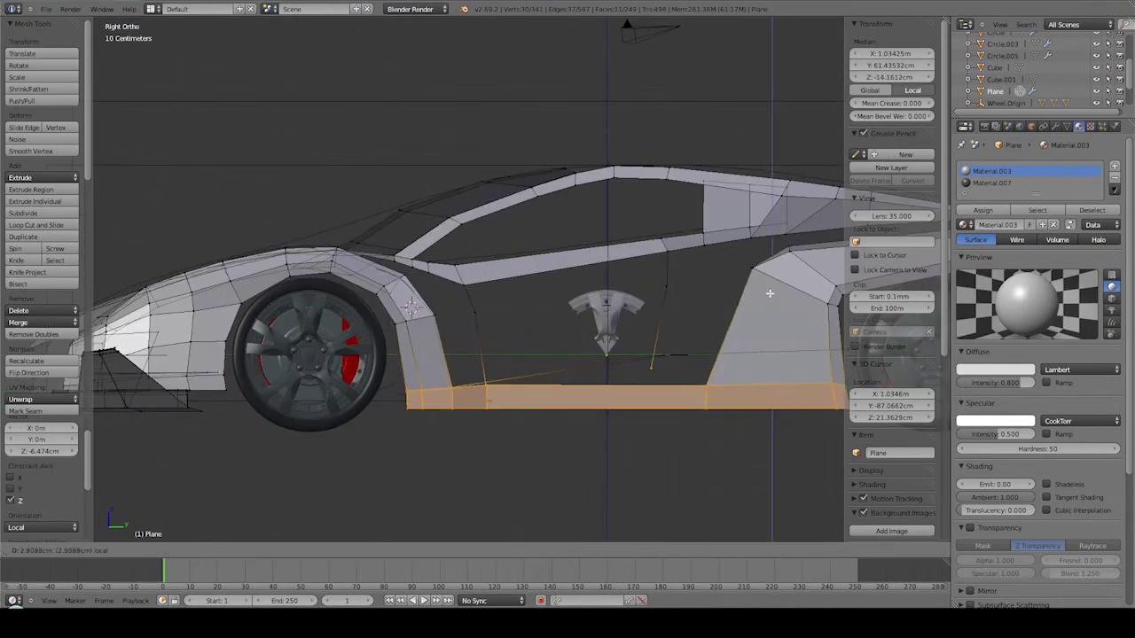
Select the door-panel edge vertices and move them along the local Y axis.
middle_click_drag(481, 344, 519, 349)
key("KP_3")
scroll(599, 335, "up", 2)
right_click(598, 335)
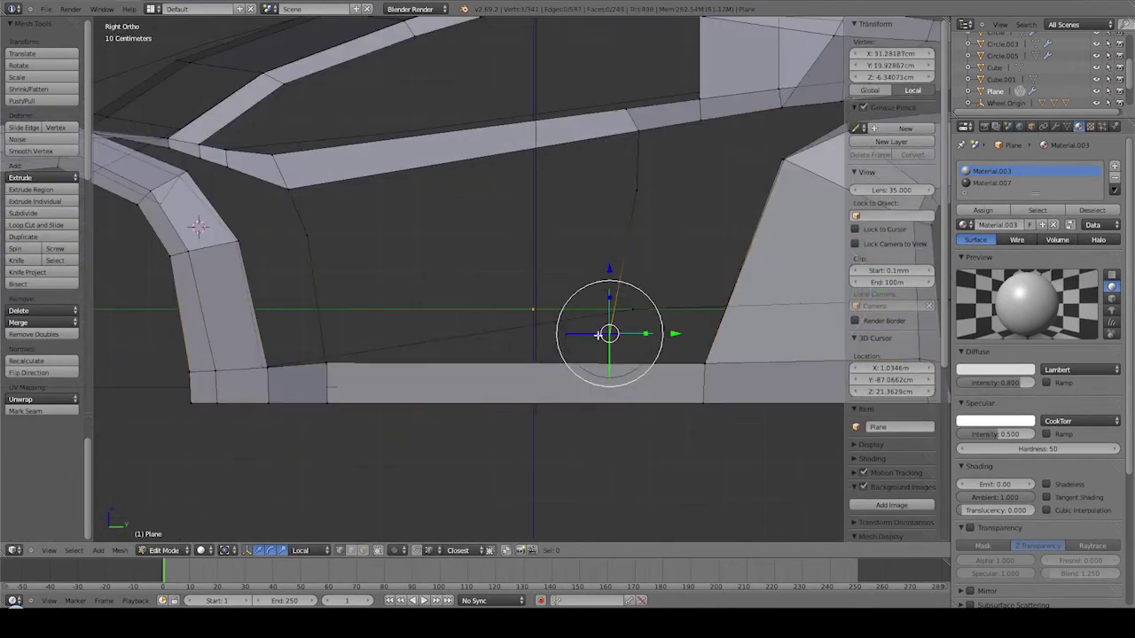
right_click(658, 121, "shift")
middle_click_drag(741, 184, 633, 300)
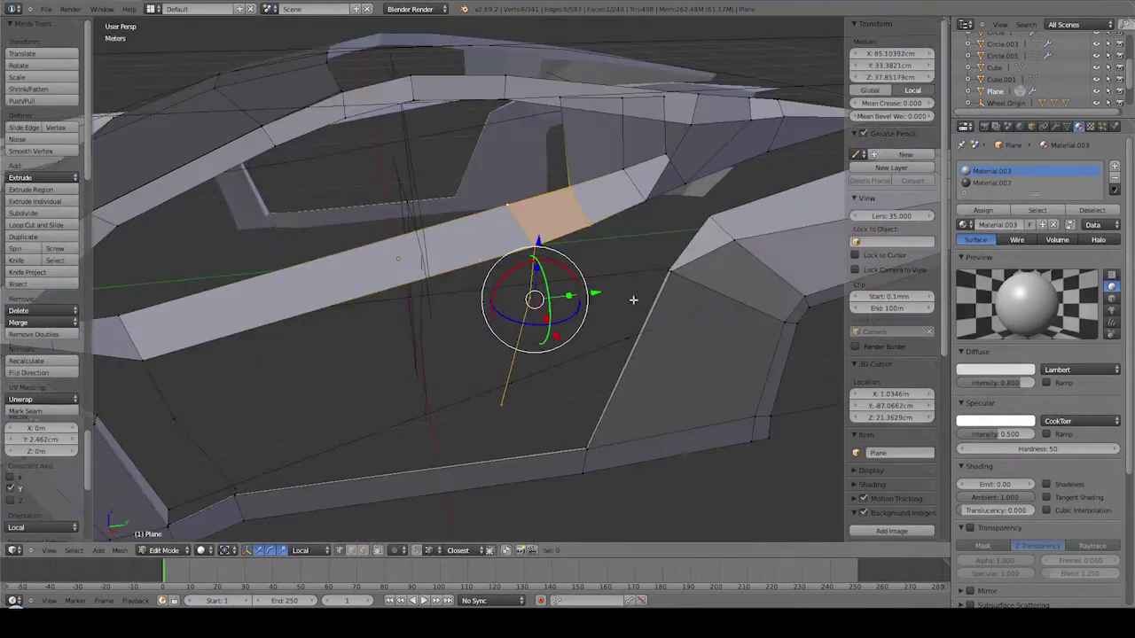
key("KP_3")
key("g")
key("y")
key("y")
scroll(529, 235, "down", 3)
mouse_move(608, 307)
middle_mouse_down()
mouse_move(465, 242)
mouse_move(532, 293)
middle_mouse_up()
scroll(532, 293, "up", 3)
Select the large door side face and nearby panel vertices to check the body panels.
right_click(576, 355)
mouse_move(575, 355)
middle_mouse_down()
mouse_move(597, 284)
mouse_move(661, 310)
middle_mouse_up()
right_click(661, 309)
right_click(332, 395)
middle_click_drag(331, 395, 332, 331)
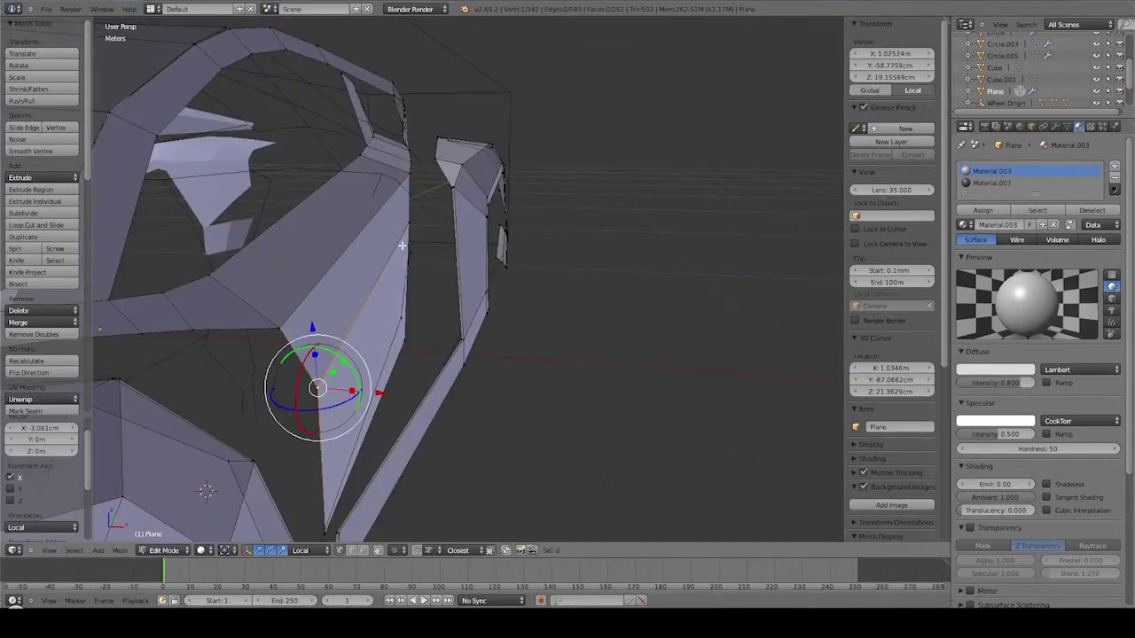
scroll(402, 245, "up", 4)
mouse_move(402, 245)
middle_mouse_down()
mouse_move(426, 266)
mouse_move(444, 386)
middle_mouse_up()
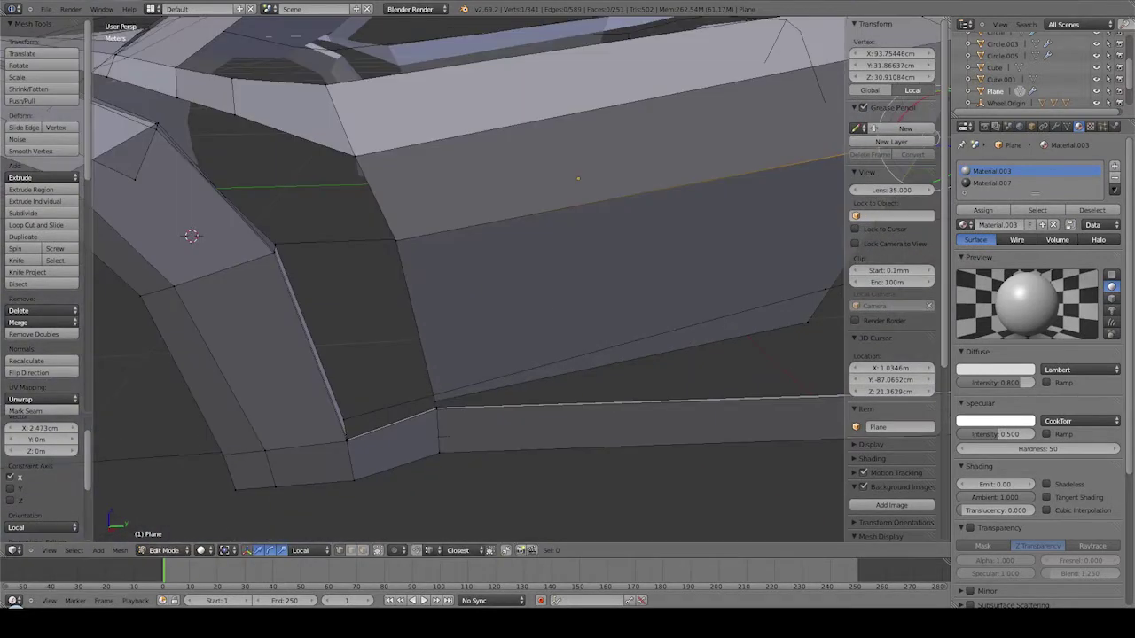
Reposition the slanted front door edge and nudge the wheel-arch vertical edge sideways along X.
middle_click_drag(507, 256, 449, 326)
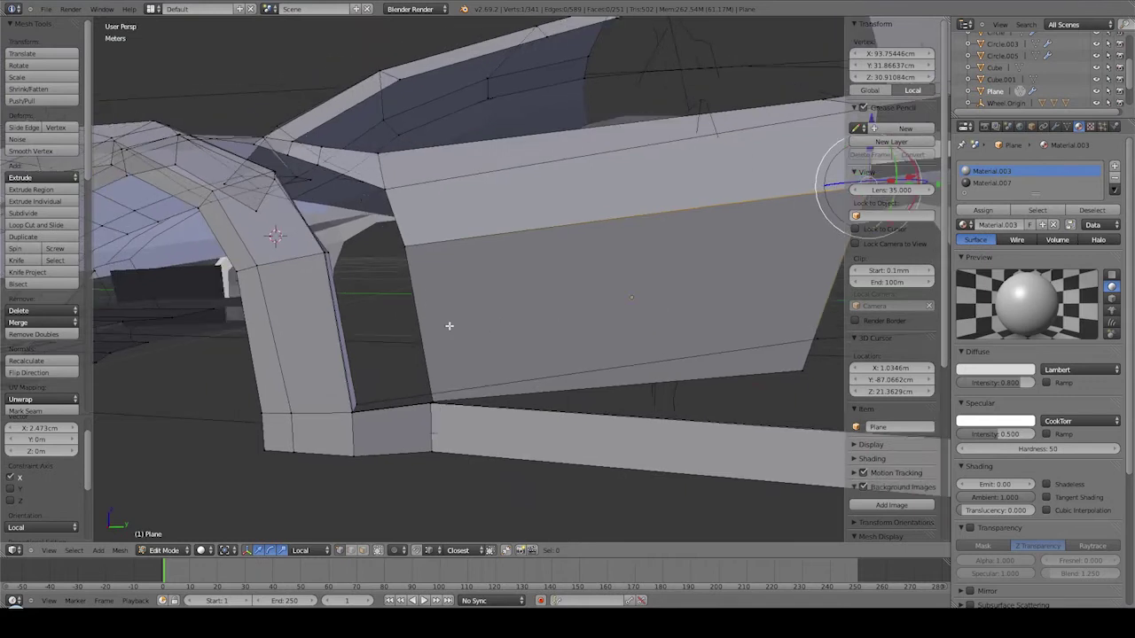
key("KP_3")
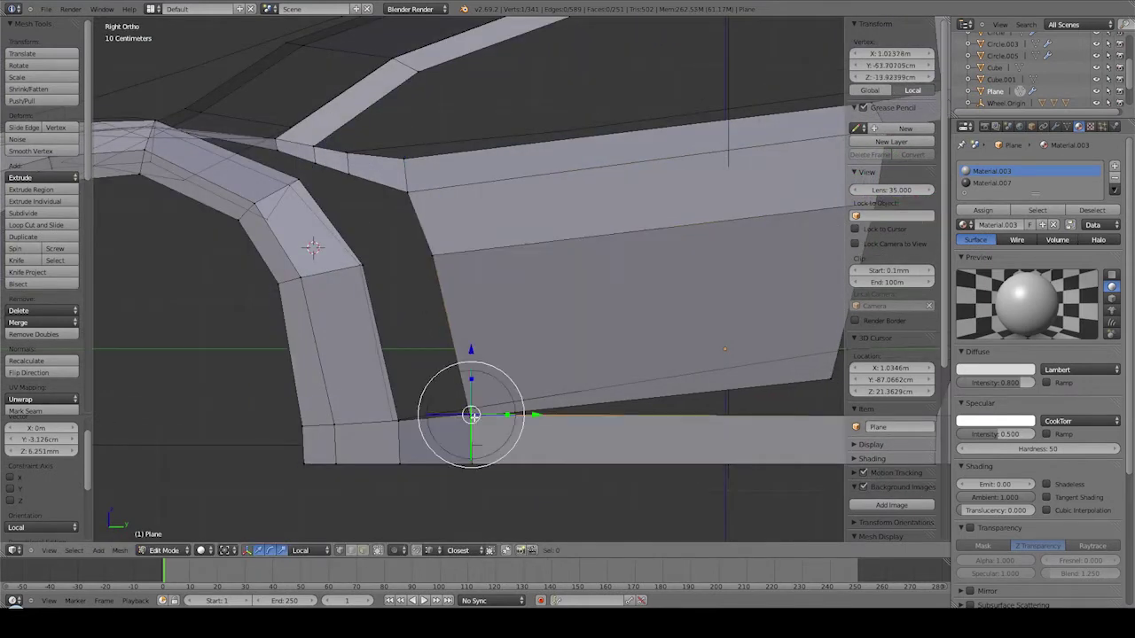
right_click(472, 358)
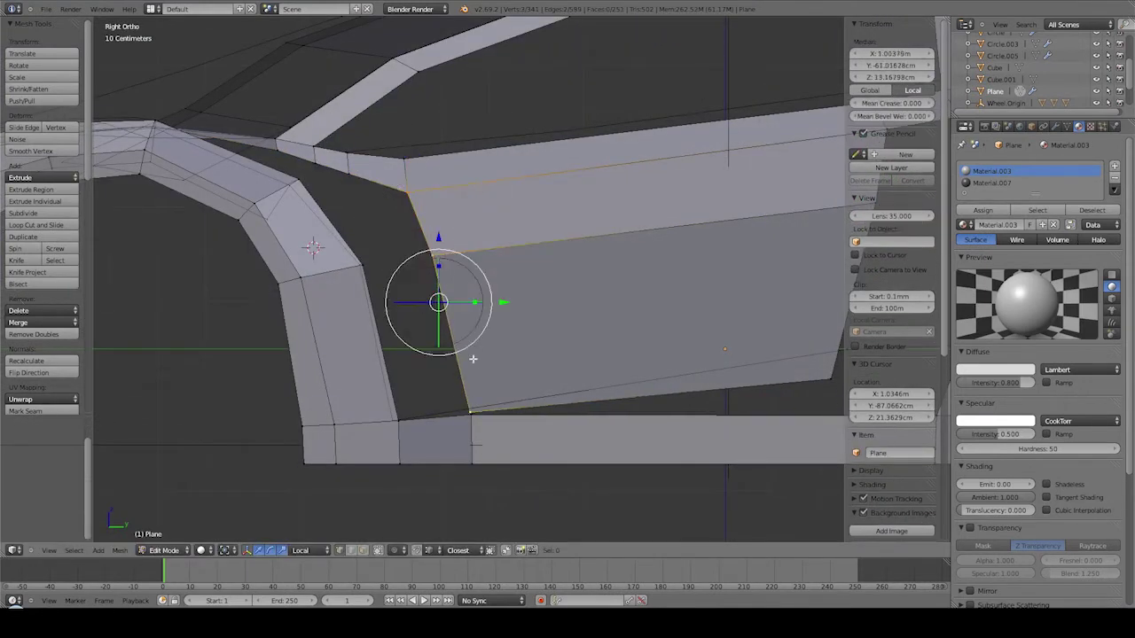
left_click(417, 341)
mouse_move(416, 341)
middle_mouse_down()
mouse_move(342, 325)
mouse_move(360, 261)
mouse_move(398, 337)
mouse_move(380, 306)
mouse_move(431, 334)
mouse_move(127, 167)
mouse_move(469, 189)
mouse_move(449, 214)
mouse_move(483, 275)
mouse_move(479, 257)
middle_mouse_up()
right_click(493, 288)
key("g")
key("x")
left_click(492, 288)
Extrude new vertices from the door pillar, continuing the extrusion in top view.
right_click(465, 183)
key("e")
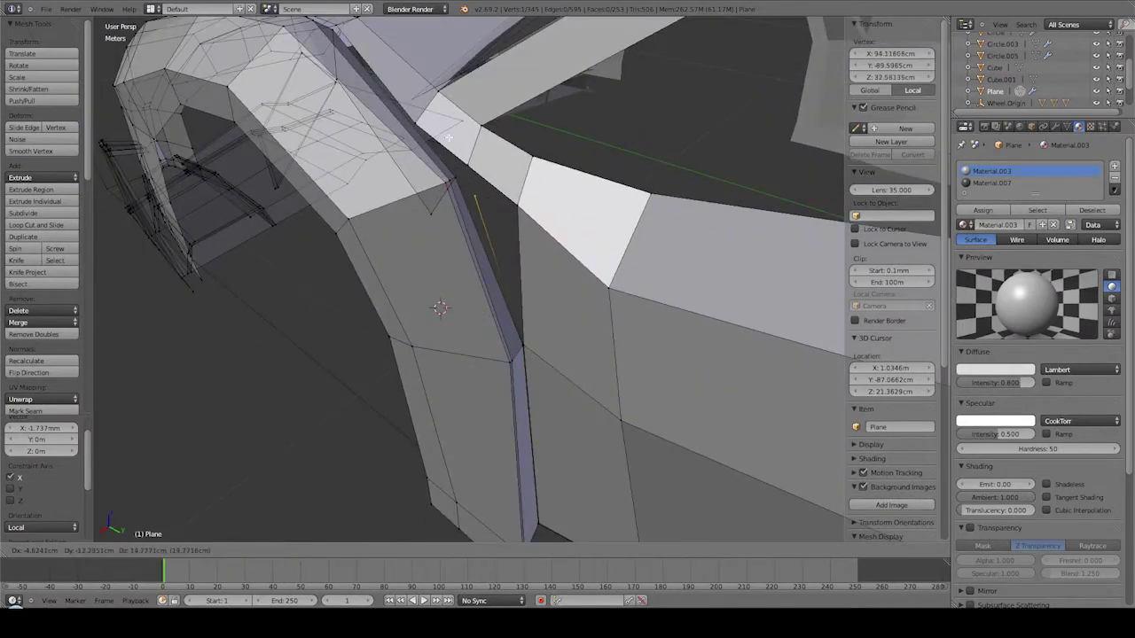
left_click(450, 137)
mouse_move(449, 137)
middle_mouse_down()
mouse_move(479, 213)
mouse_move(514, 249)
middle_mouse_up()
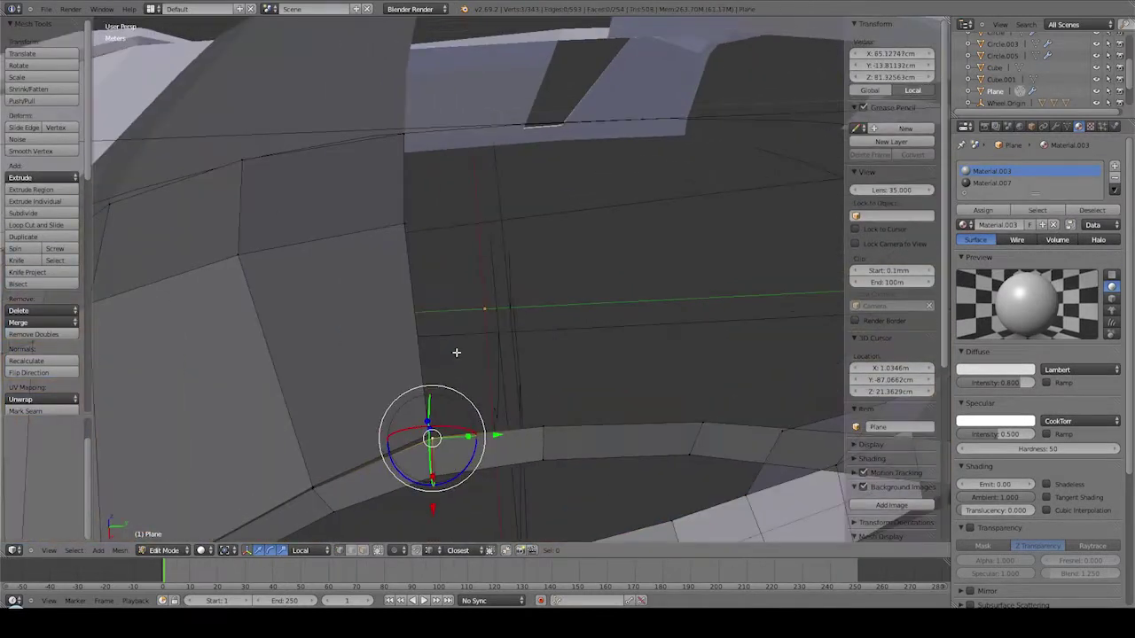
key("KP_7")
key("e")
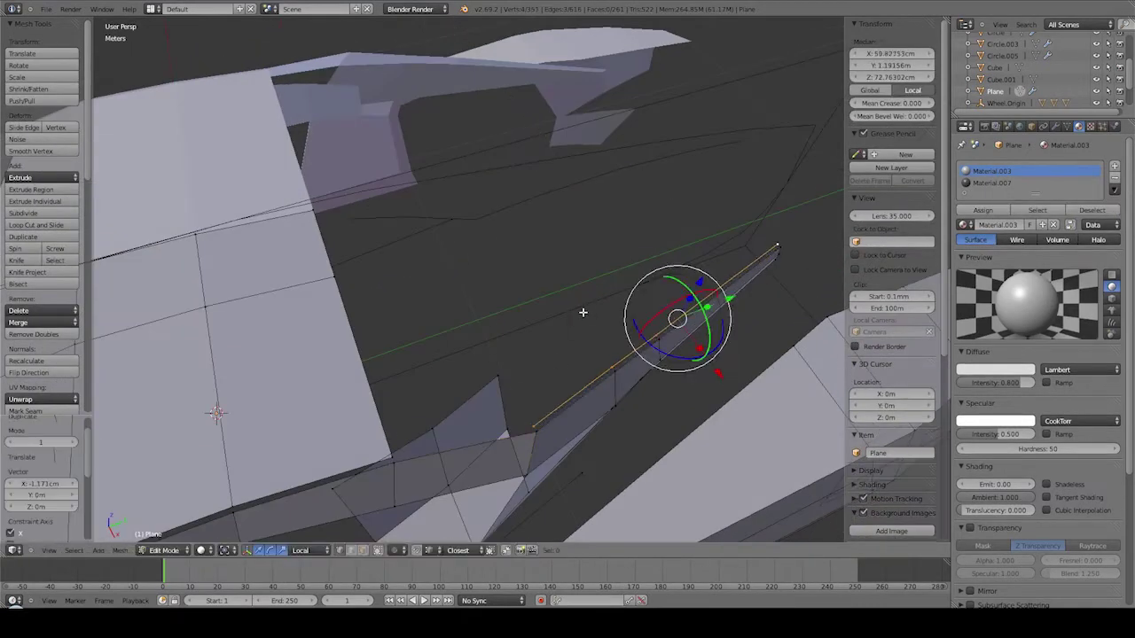
Bridge the two rear-deck edge loops with new faces.
key("f")
key("ctrl+r")
left_click(515, 254)
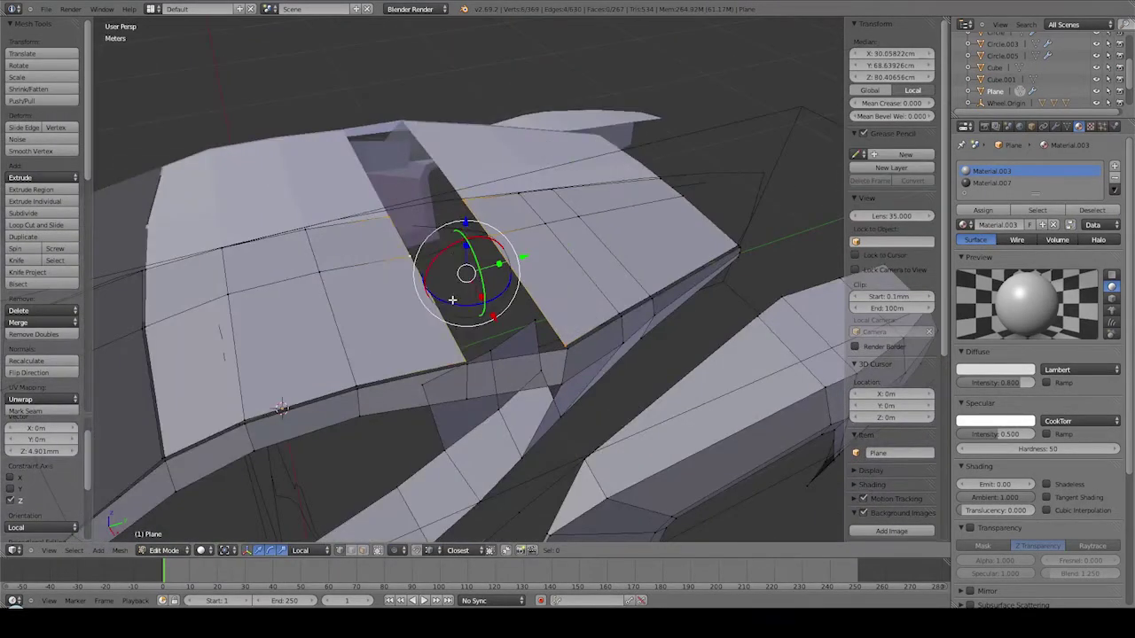
left_click(406, 400)
Raise the rear-deck vertex vertically and shift it slightly along the car's length.
left_click_drag(396, 197, 451, 191)
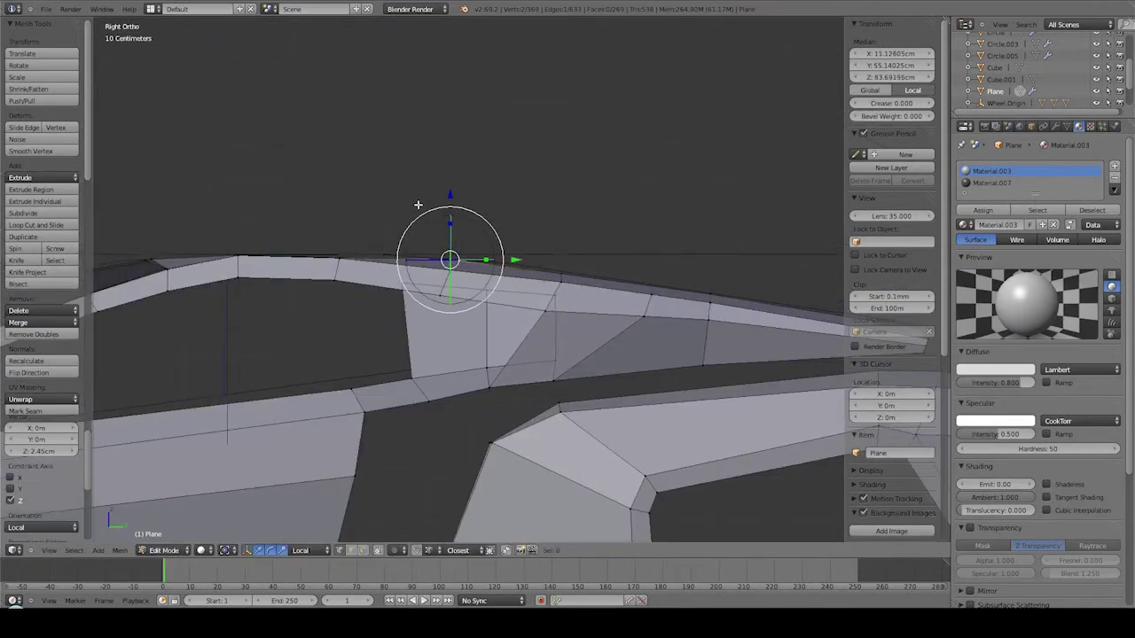
scroll(289, 294, "up", 2)
middle_click_drag(400, 274, 369, 375)
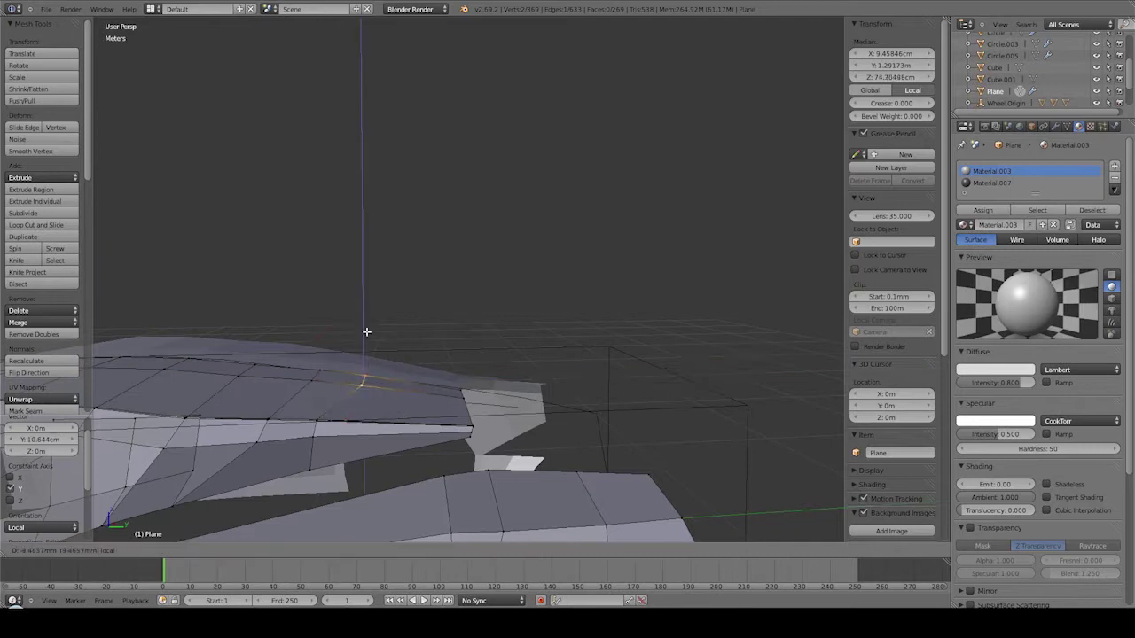
key("KP_3")
left_click(233, 363)
scroll(562, 435, "down", 5)
middle_click_drag(567, 432, 587, 427)
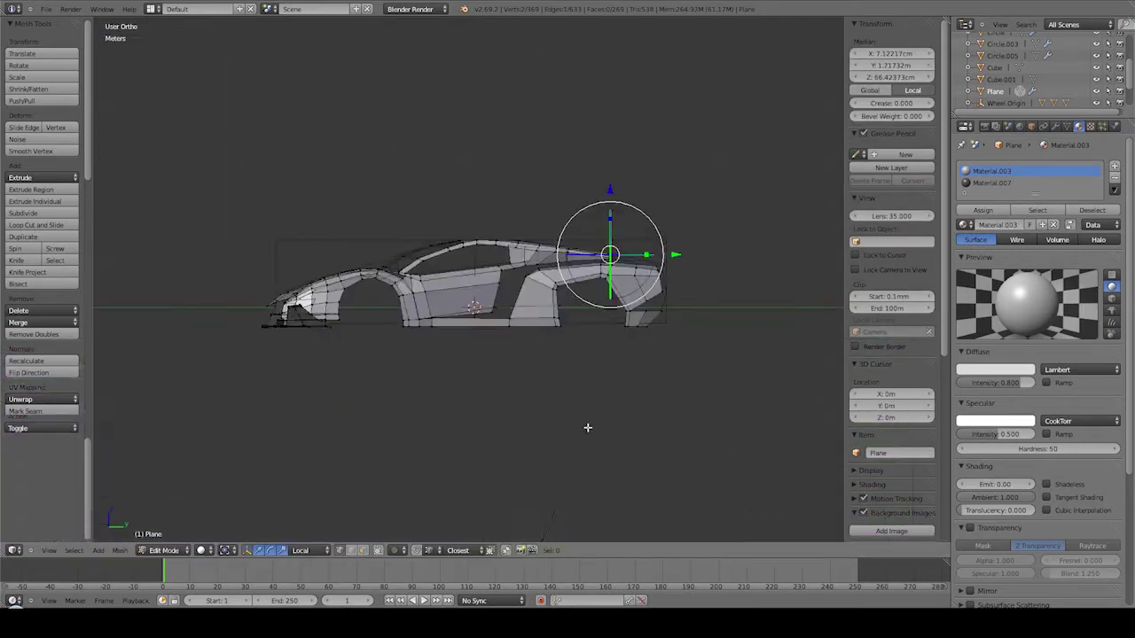
scroll(587, 427, "up", 5)
middle_click_drag(608, 243, 393, 203)
left_click_drag(443, 203, 348, 273)
mouse_move(348, 272)
middle_mouse_down()
mouse_move(366, 248)
mouse_move(532, 292)
middle_mouse_up()
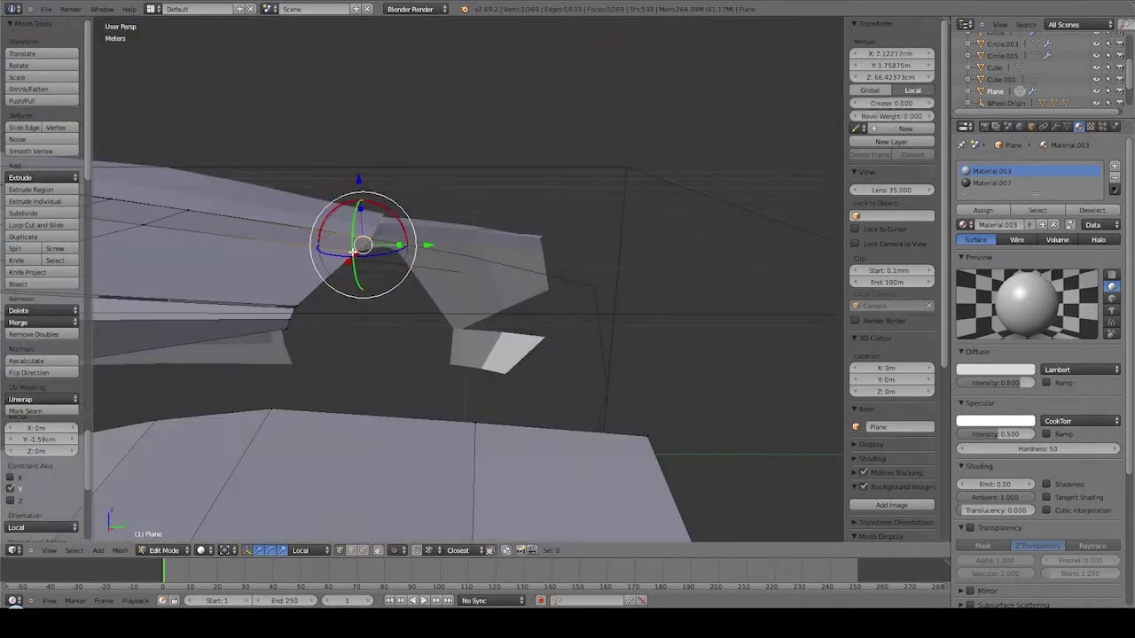
key("KP_3")
Reposition the rear-deck edge and extrude it further back toward the tail.
key("g")
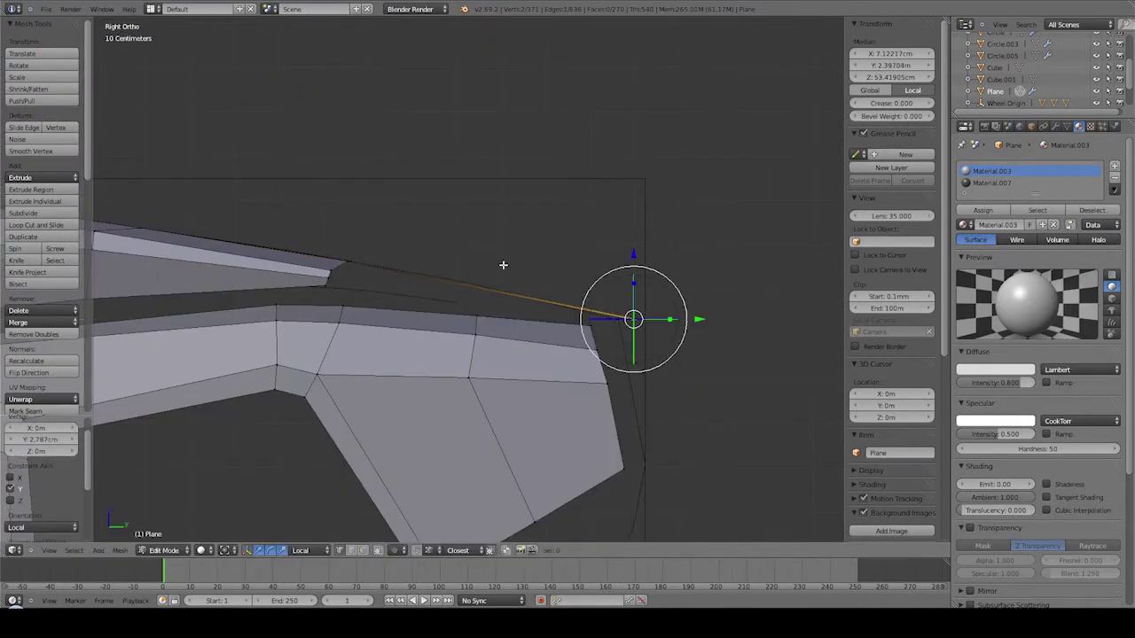
middle_click_drag(502, 265, 510, 316)
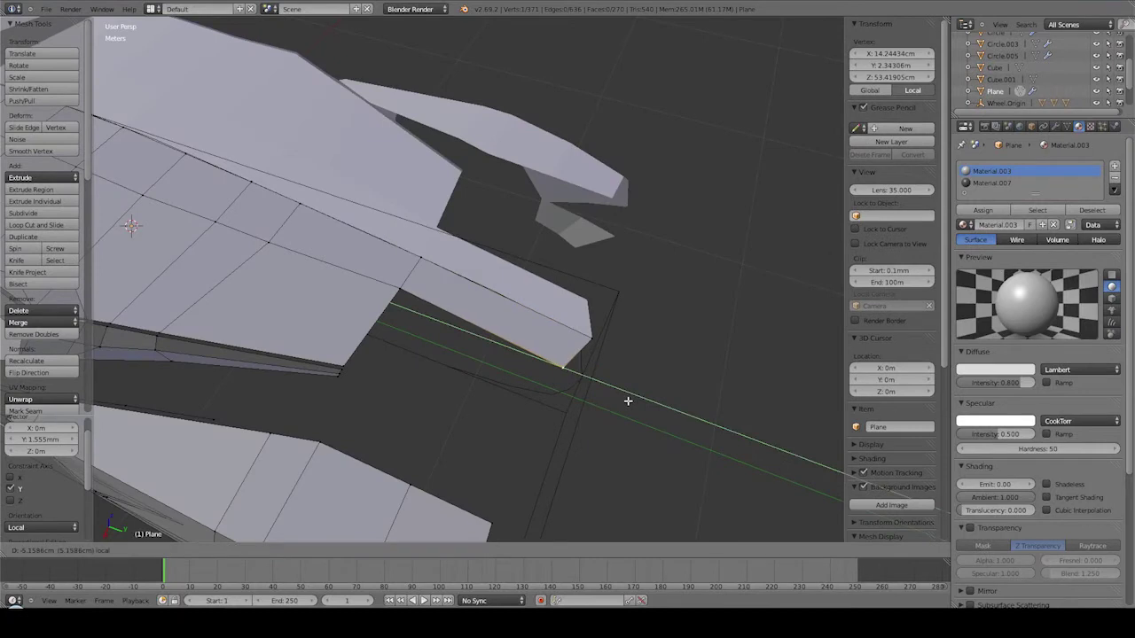
left_click(628, 400)
key("KP_3")
key("e")
left_click(641, 367)
middle_click_drag(641, 367, 383, 329)
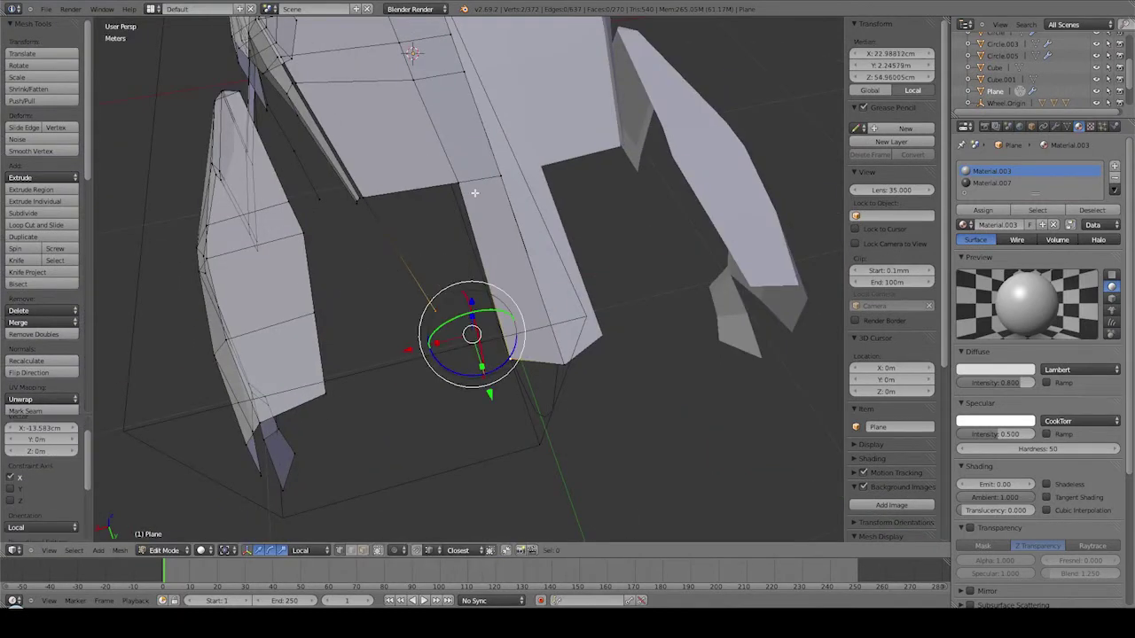
middle_click_drag(474, 192, 494, 436)
left_click(356, 347)
mouse_move(357, 347)
middle_mouse_down()
mouse_move(435, 202)
mouse_move(388, 204)
mouse_move(410, 333)
mouse_move(371, 327)
middle_mouse_up()
Clear the selection and pick a single vertex on the rear deck edge.
key("a")
right_click(539, 388)
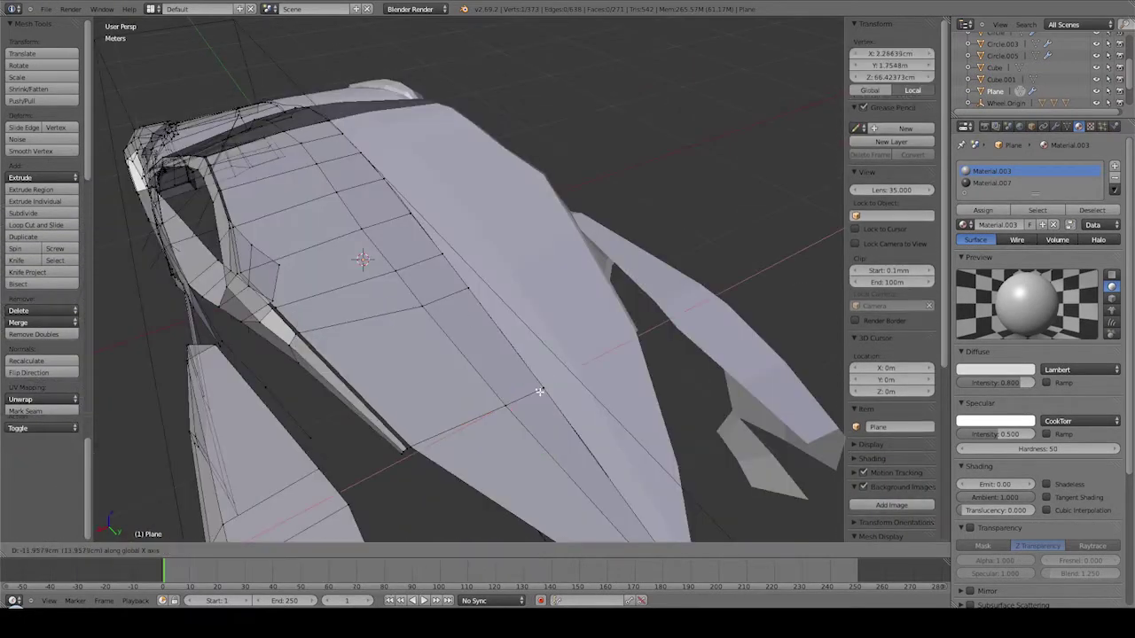
scroll(540, 388, "up", 3)
Extrude the selected vertex backward along Y and check it in side view.
key("e")
key("y")
left_click(357, 243)
mouse_move(357, 243)
middle_mouse_down()
mouse_move(468, 279)
mouse_move(745, 216)
middle_mouse_up()
key("KP_Divide")
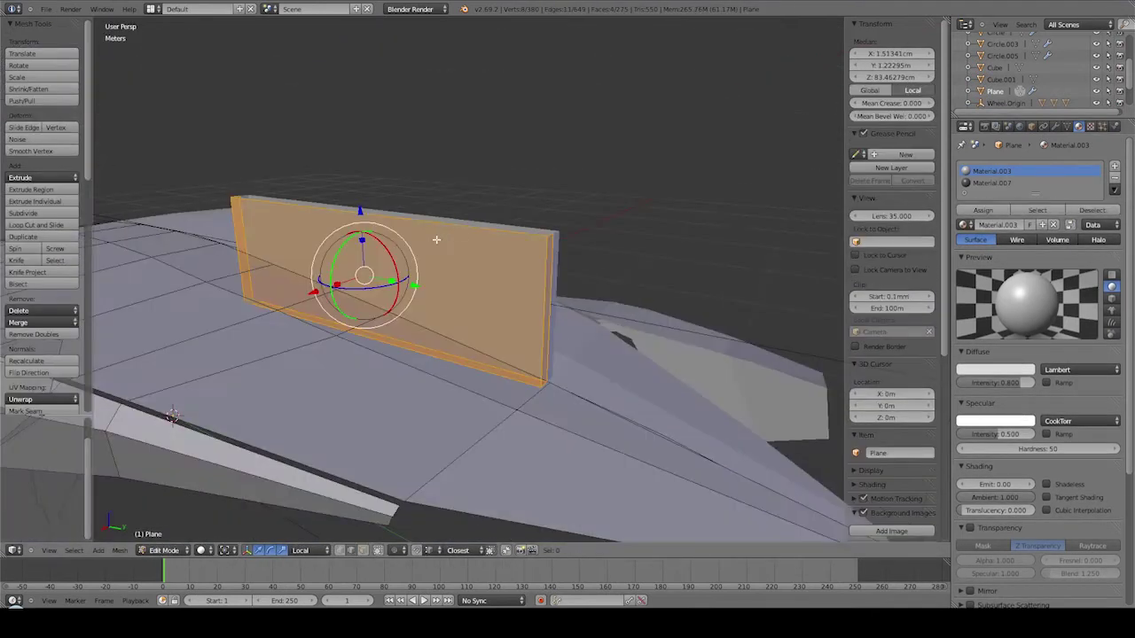
key("KP_3")
scroll(476, 278, "down", 4)
Place the 3D cursor at the rear deck, then set the fin plane's height and enlarge it.
left_click(476, 279)
key("KP_Divide")
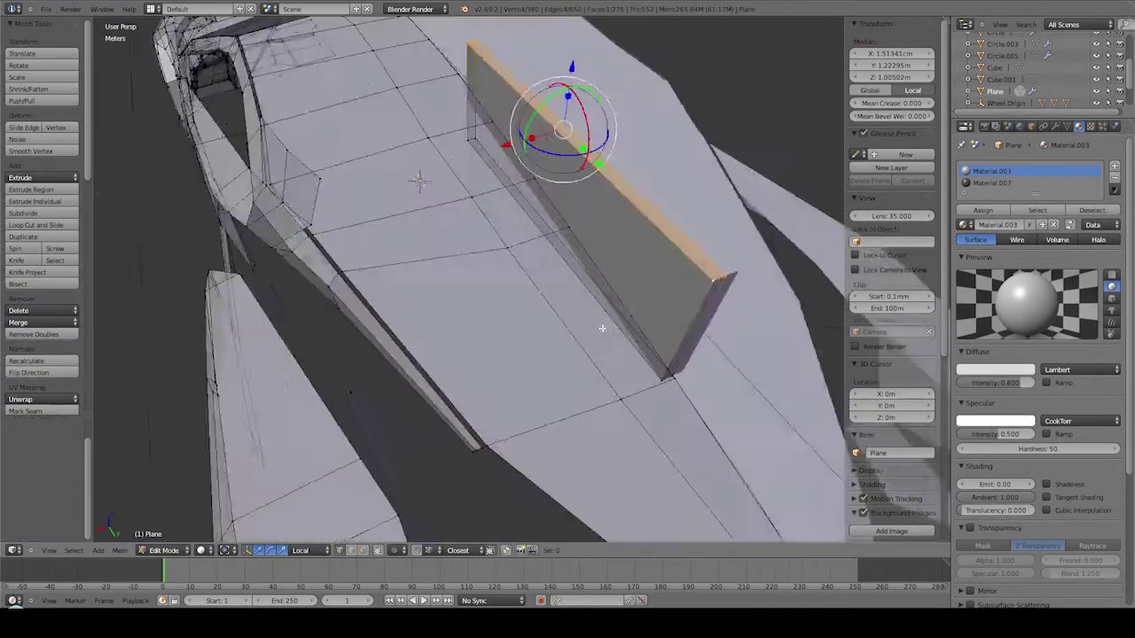
key("KP_3")
left_click(409, 227)
mouse_move(408, 227)
middle_mouse_down()
mouse_move(587, 299)
mouse_move(398, 183)
middle_mouse_up()
key("KP_3")
key("s")
left_click(577, 261)
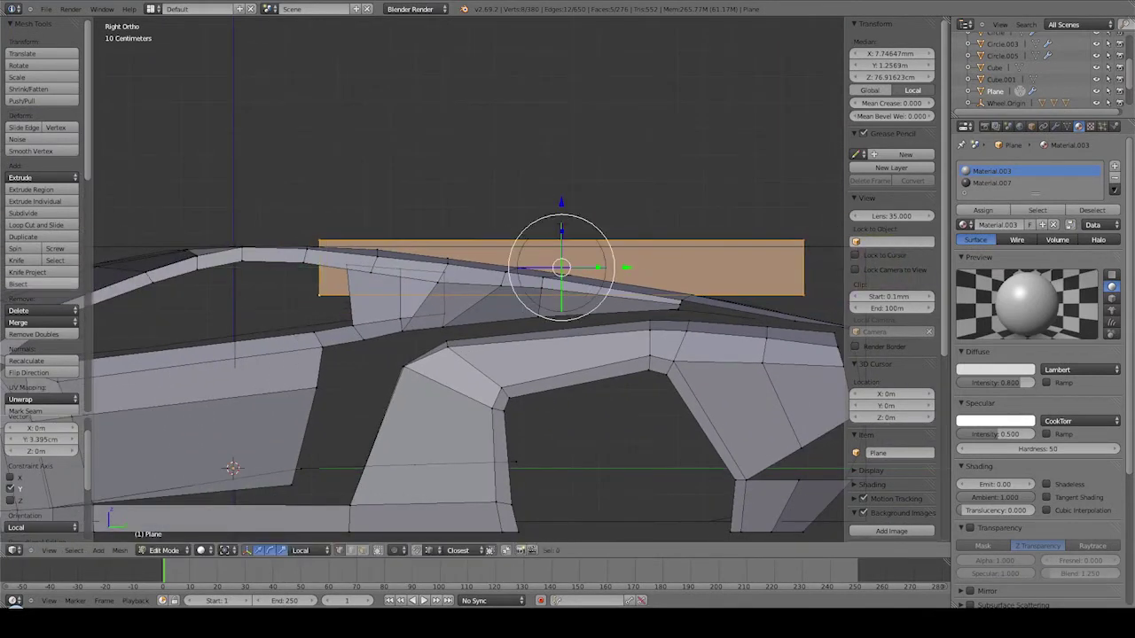
Reposition a roof-outline vertex and the side body vertices near the wheel arch.
middle_click_drag(492, 268, 531, 248)
key("KP_3")
key("a")
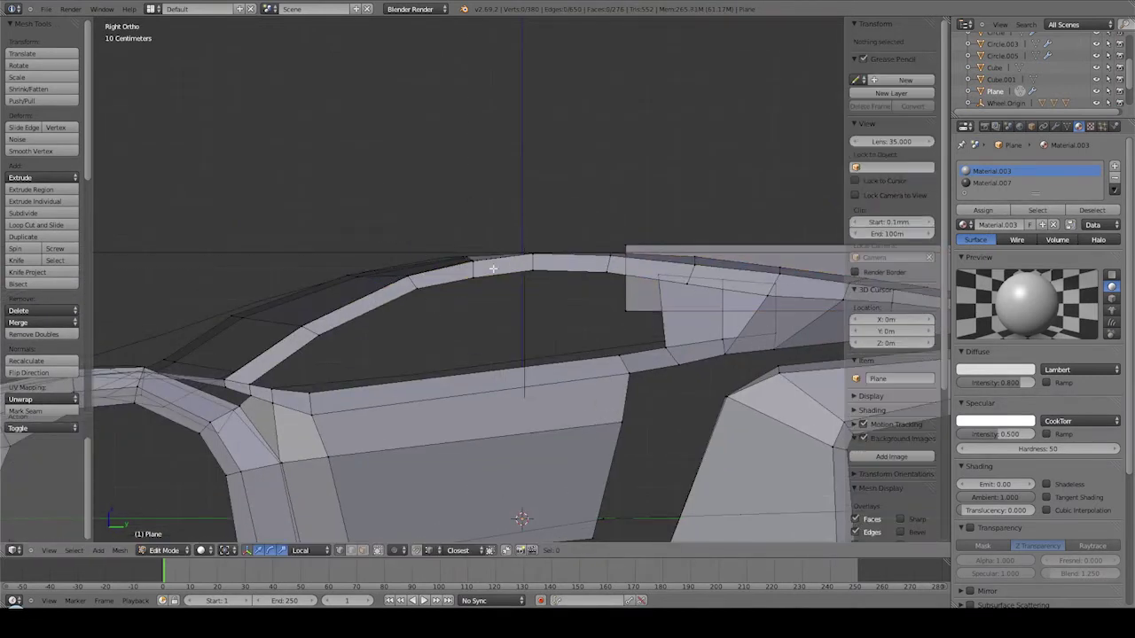
right_click_drag(493, 267, 449, 286)
left_click(319, 336)
mouse_move(200, 367)
middle_mouse_down("shift")
mouse_move(270, 367)
mouse_move(335, 332)
middle_mouse_up("shift")
left_click(222, 364)
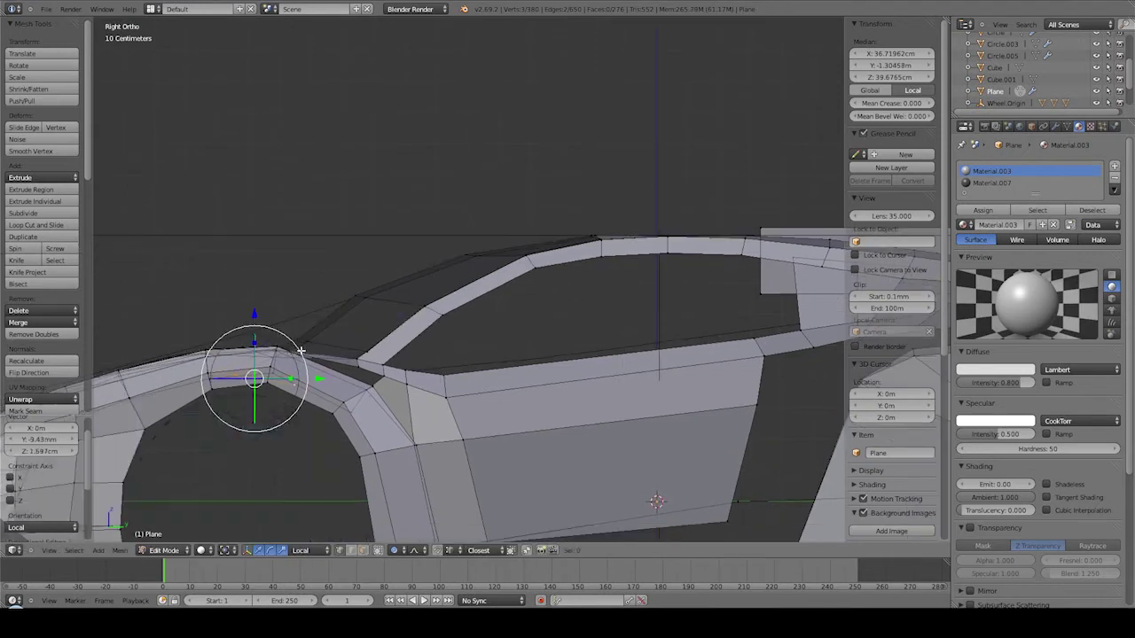
right_click(342, 352)
key("g")
right_click(323, 358)
scroll(386, 347, "up", 1)
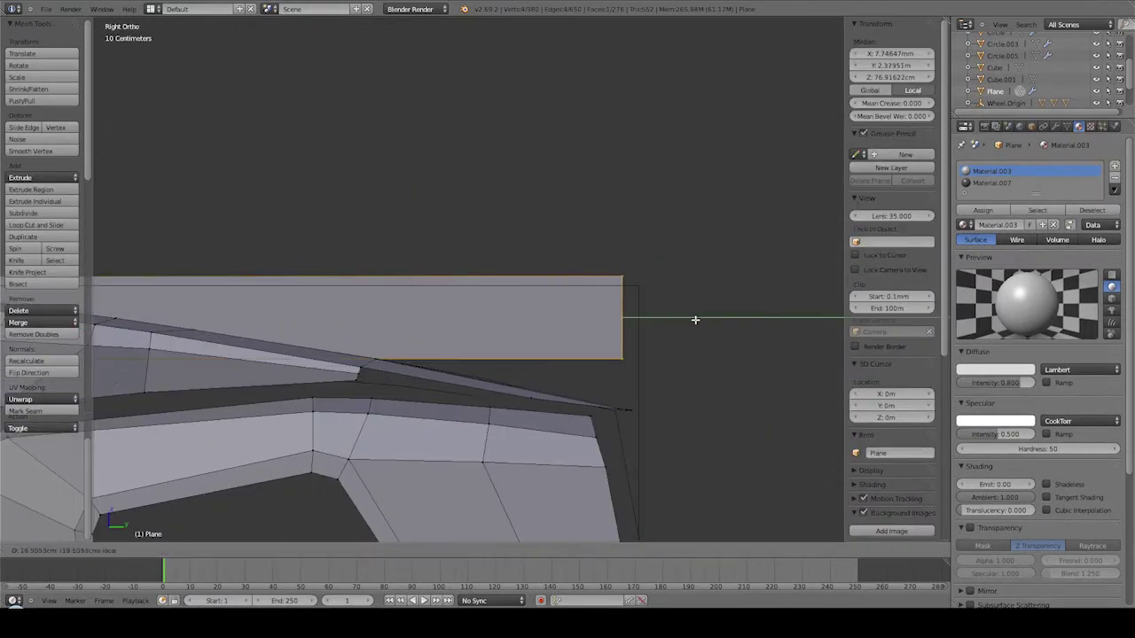
Pull the fin corner vertex along Y and box-select the fin's upper vertices.
left_click_drag(695, 319, 718, 279)
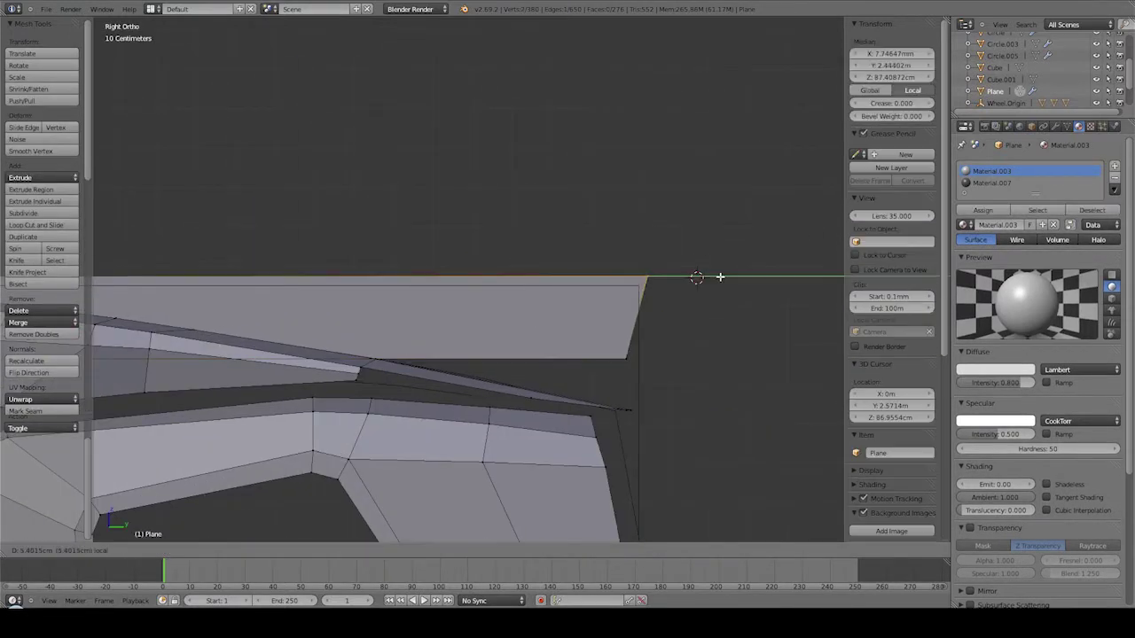
left_click(630, 264)
scroll(630, 264, "down", 3)
scroll(663, 284, "up", 4)
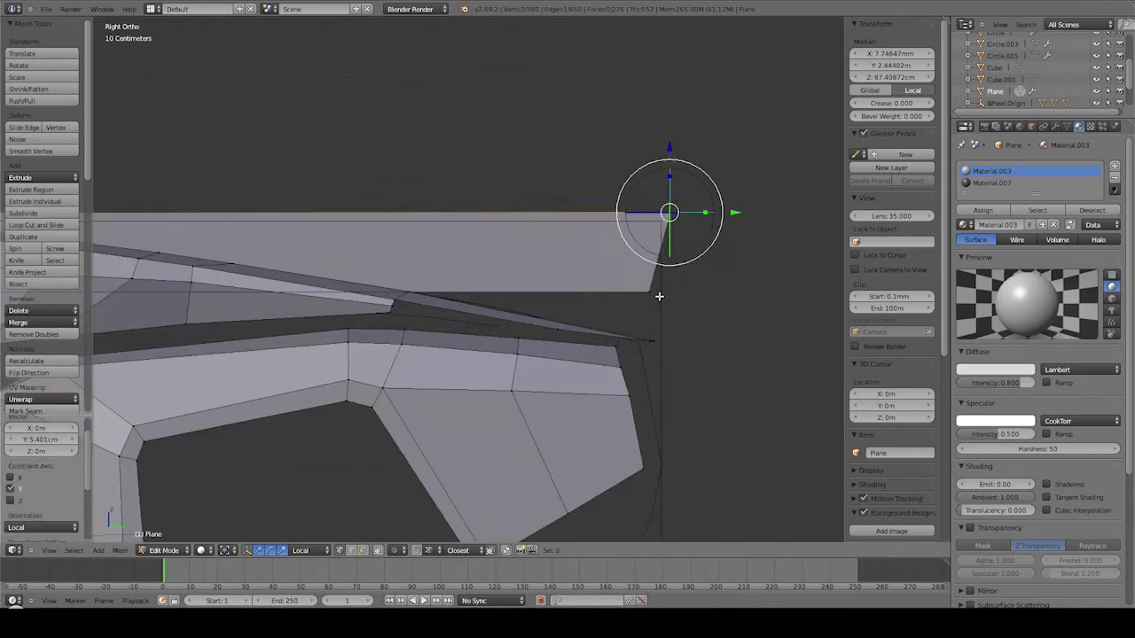
left_click(699, 347)
key("a")
key("b")
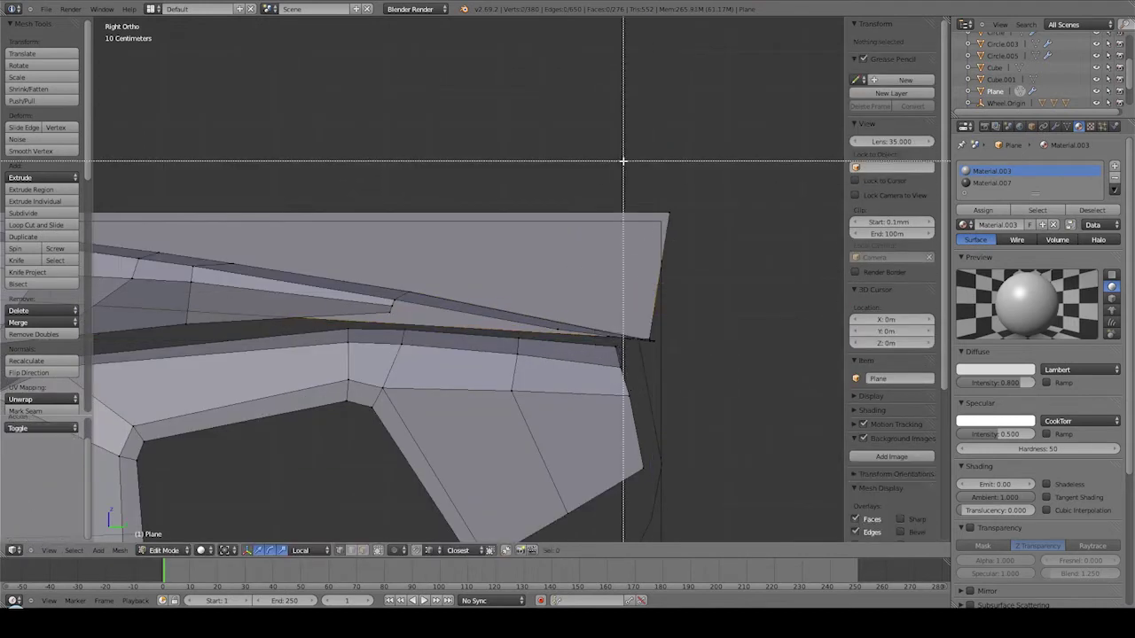
left_click_drag(616, 166, 641, 337)
middle_click_drag(641, 337, 452, 242)
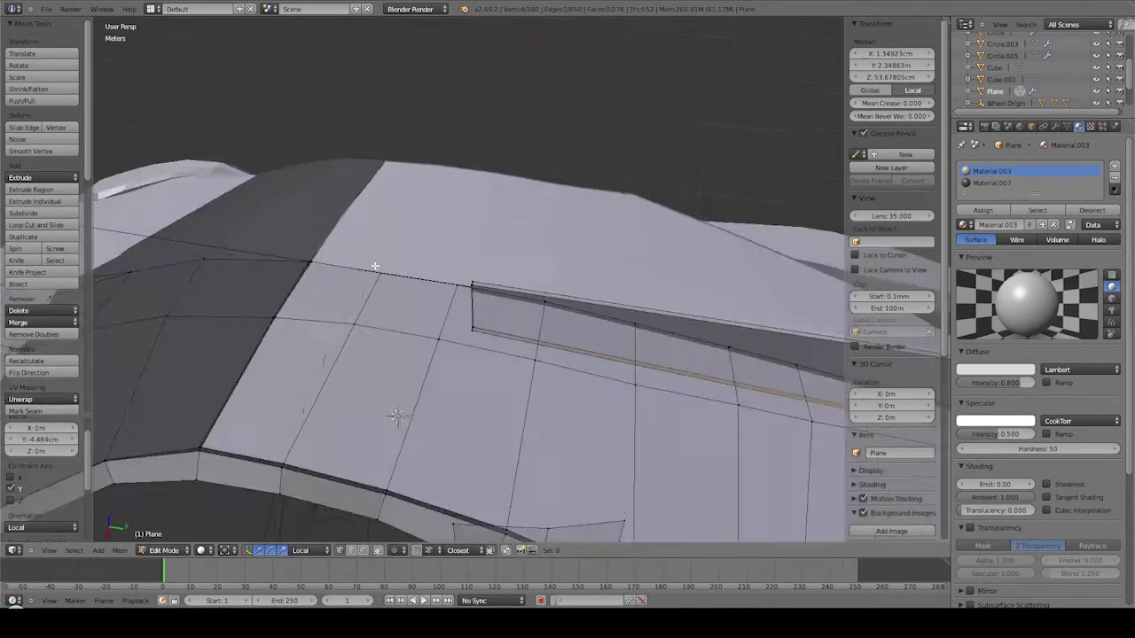
scroll(453, 242, "down", 3)
Preview the smoothed body and bring up the rear-view reference photo.
key("Tab")
scroll(426, 292, "down", 4)
mouse_move(425, 293)
middle_mouse_down()
mouse_move(412, 318)
mouse_move(473, 283)
middle_mouse_up()
key("ctrl+Right")
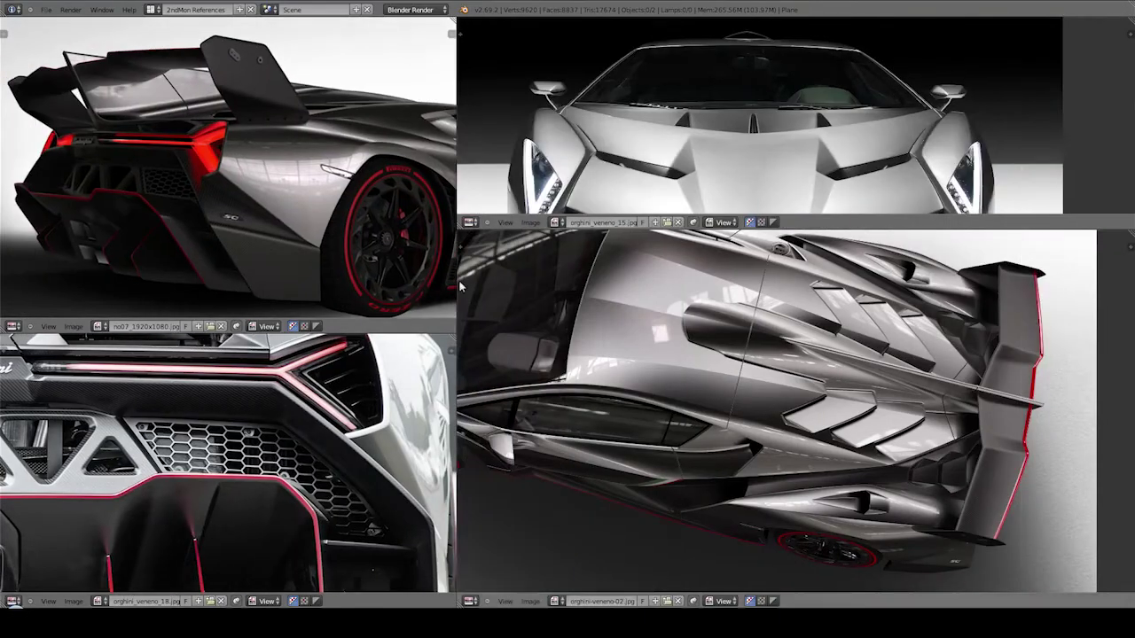
left_click(556, 601)
left_click(700, 492)
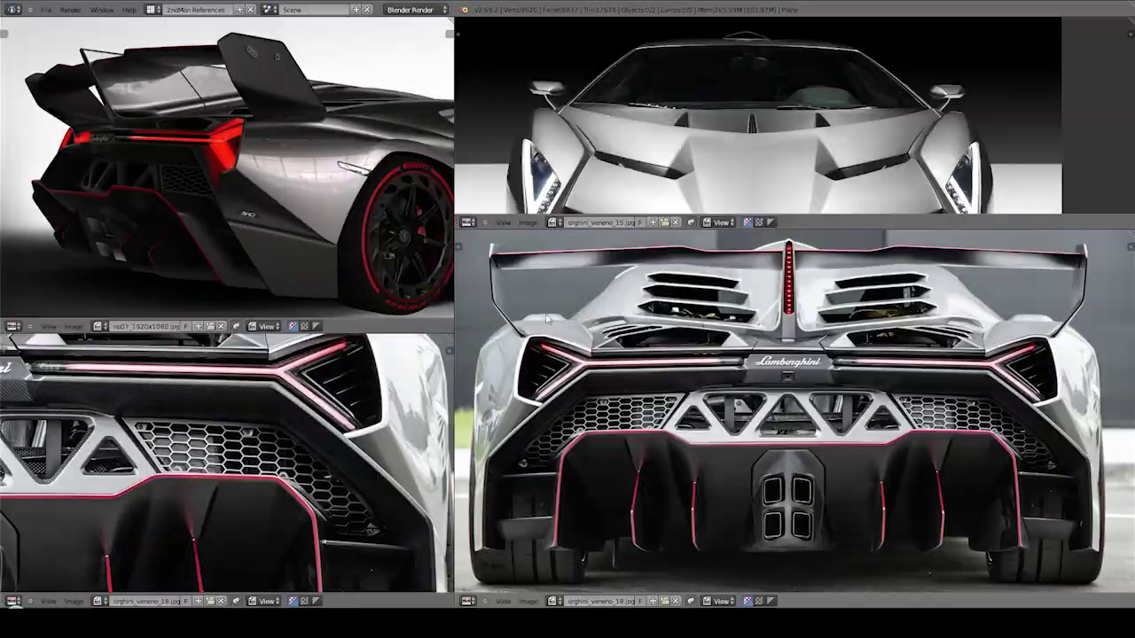
key("ctrl+Left")
scroll(358, 206, "up", 2)
key("Tab")
scroll(645, 134, "up", 4)
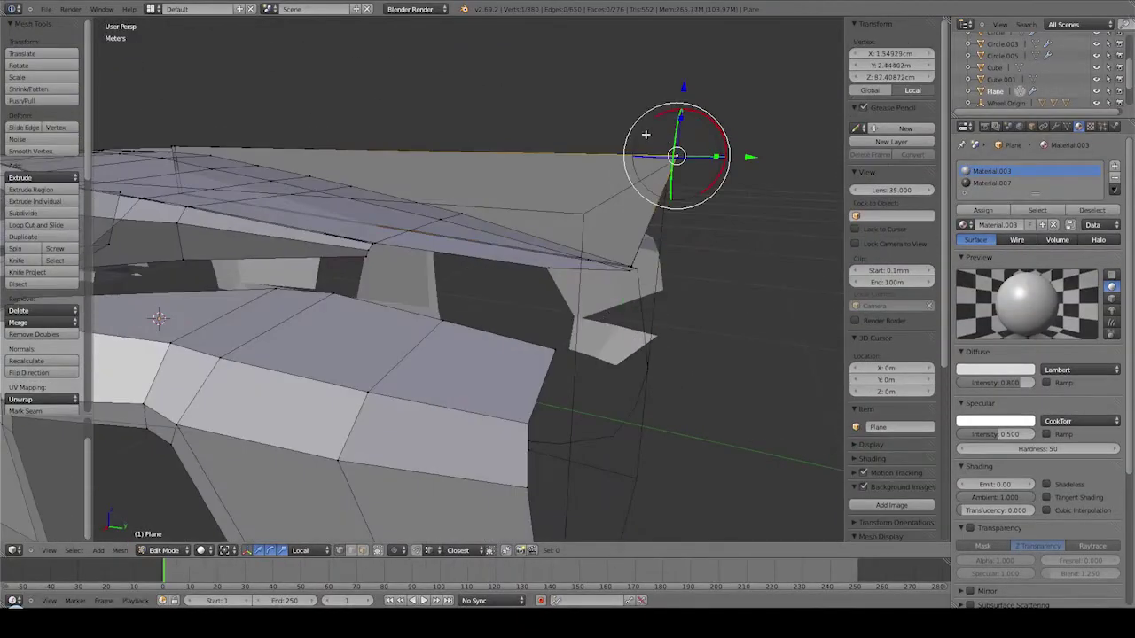
Select the connected fin and raise its top-right corner edge along Y.
key("ctrl+l")
key("KP_Decimal")
key("KP_3")
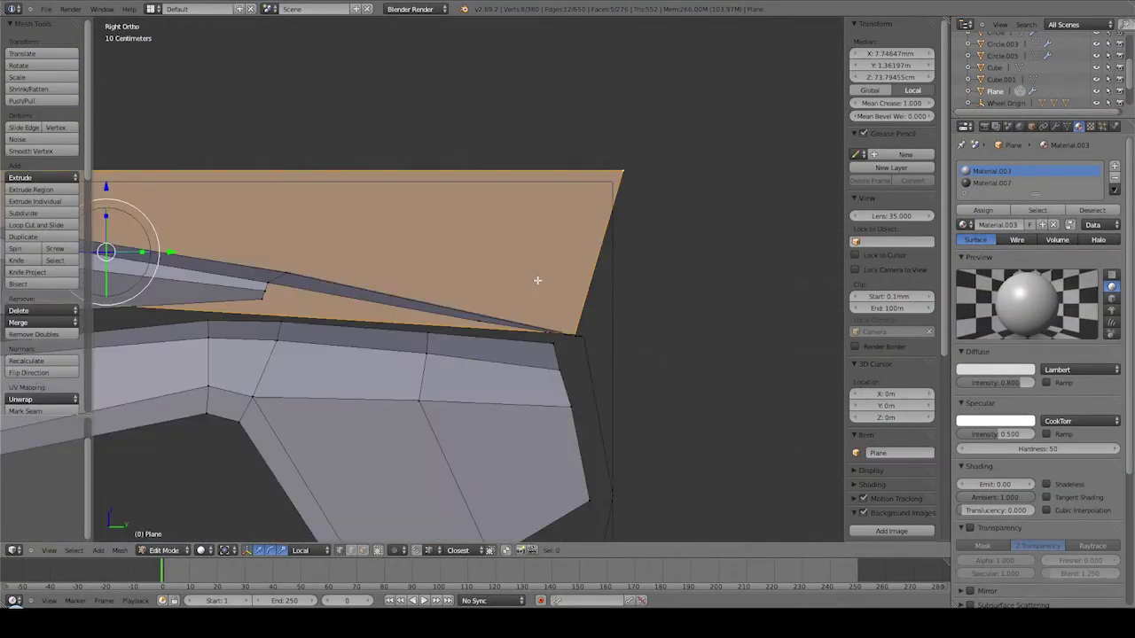
right_click(565, 306)
key("g")
key("y")
left_click(575, 189)
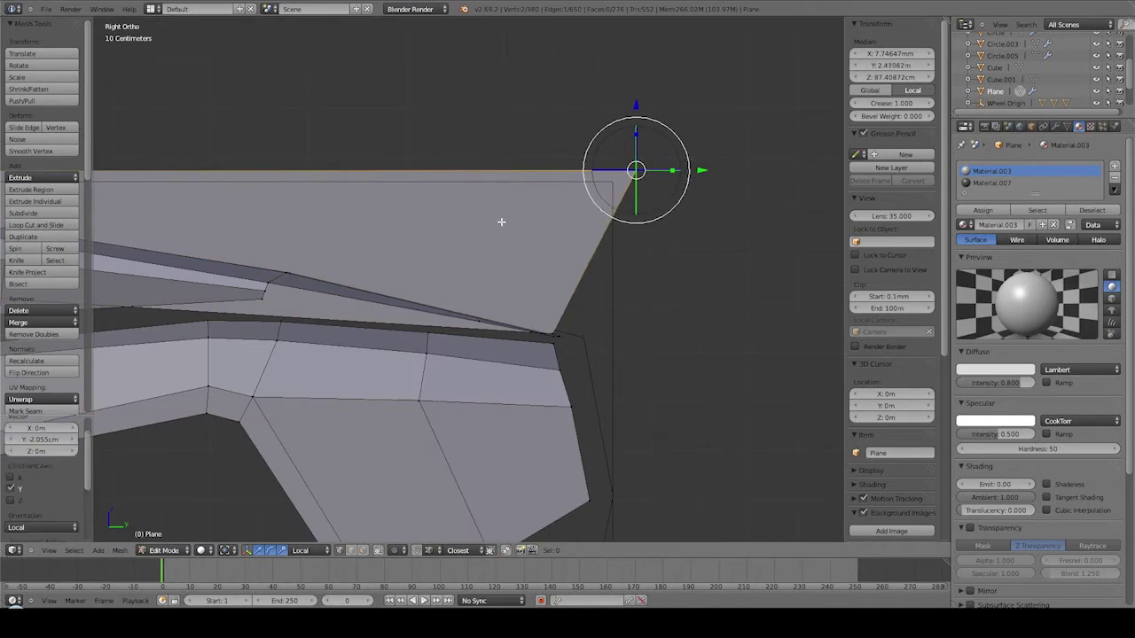
In rear orthographic view, select more rear edges and move them inward.
middle_click_drag(501, 222, 397, 284)
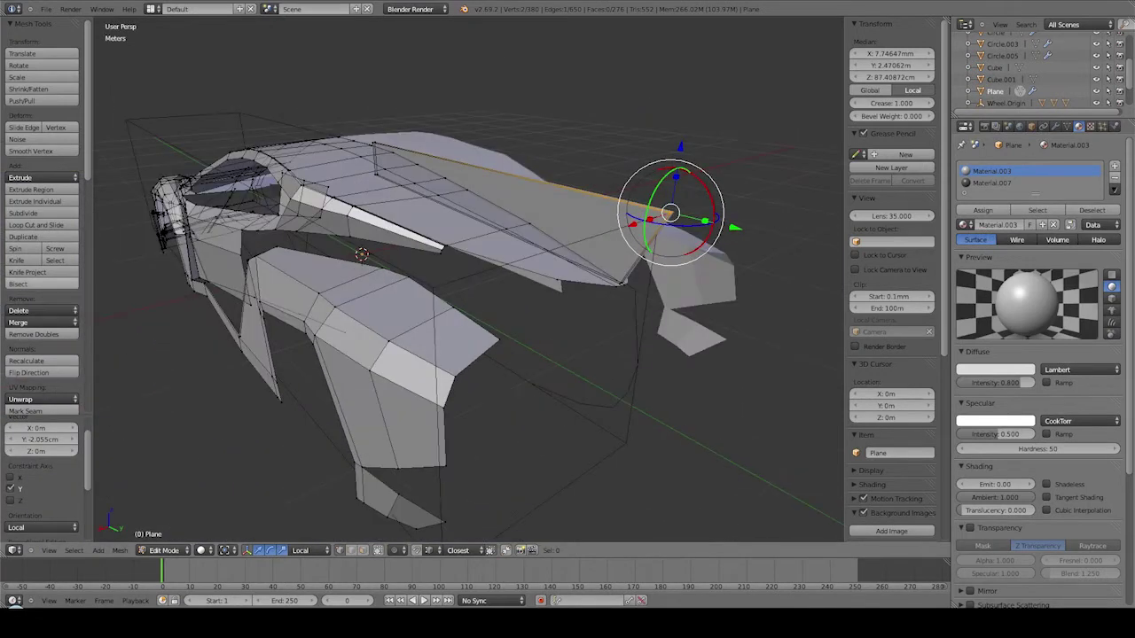
key("KP_Decimal")
key("ctrl+KP_1")
right_click(381, 288, "shift")
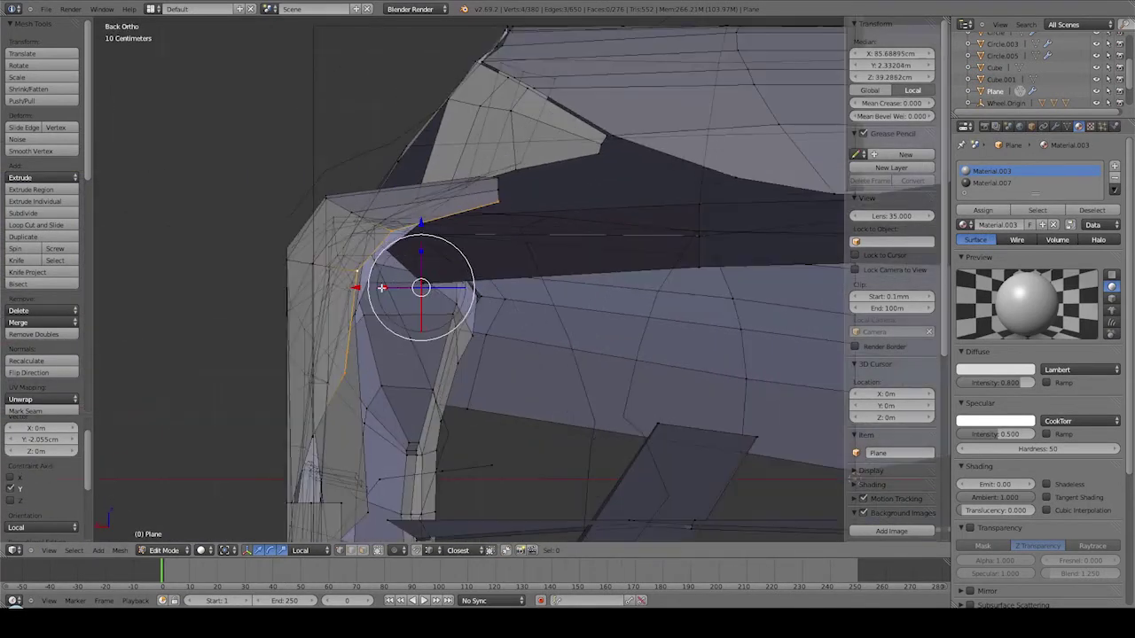
left_click(366, 289)
middle_click_drag(366, 289, 334, 299)
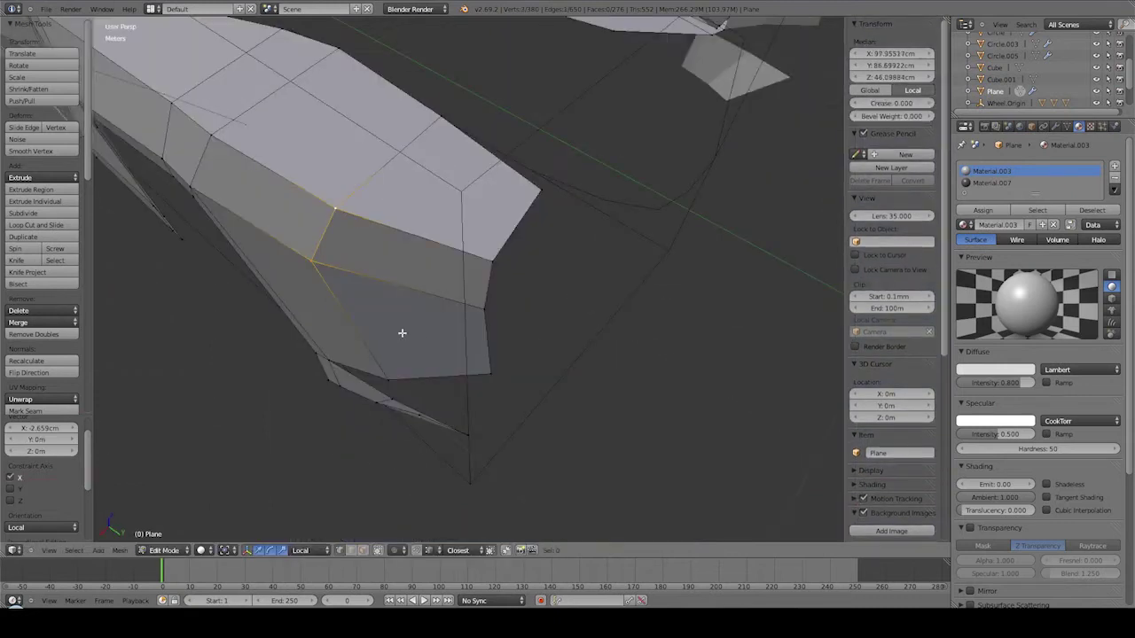
middle_click_drag(402, 333, 413, 284)
Select the lower rear panel vertices together with the bottom sill strip.
key("KP_1")
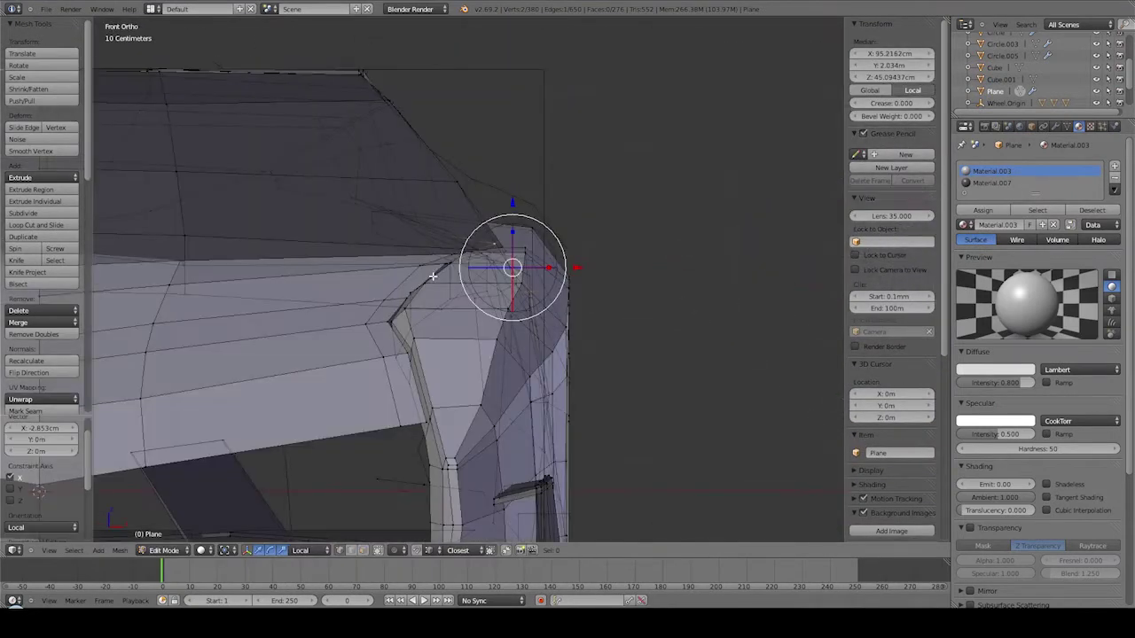
key("ctrl+KP_1")
middle_click_drag(539, 249, 460, 346)
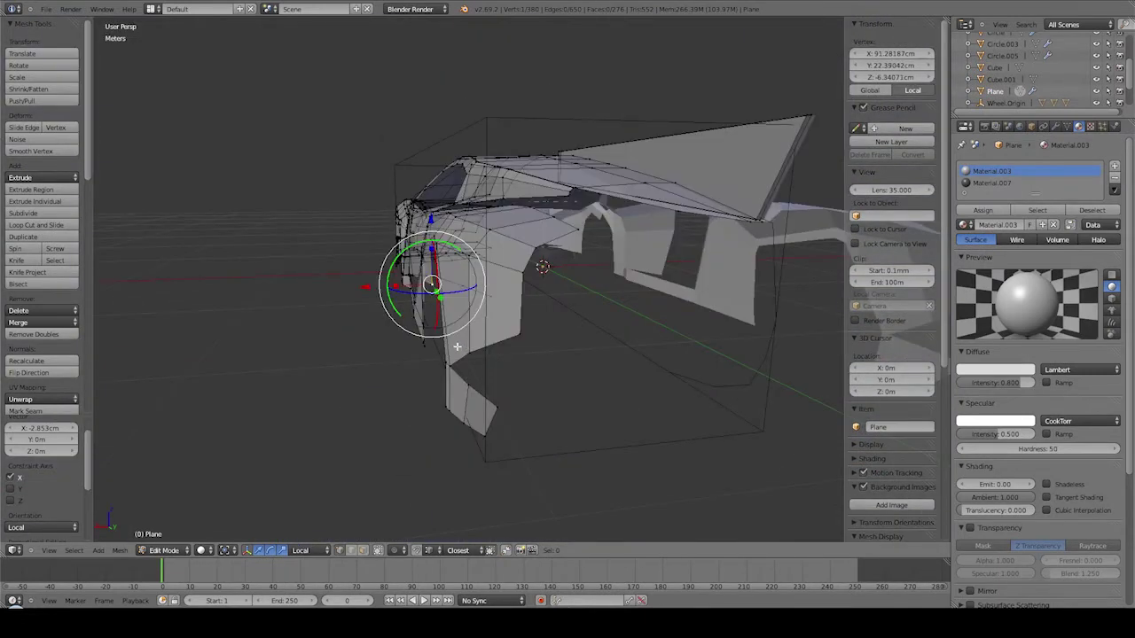
right_click(496, 409)
middle_click_drag(497, 409, 530, 393)
right_click(412, 404, "alt+shift")
middle_click_drag(412, 404, 441, 372)
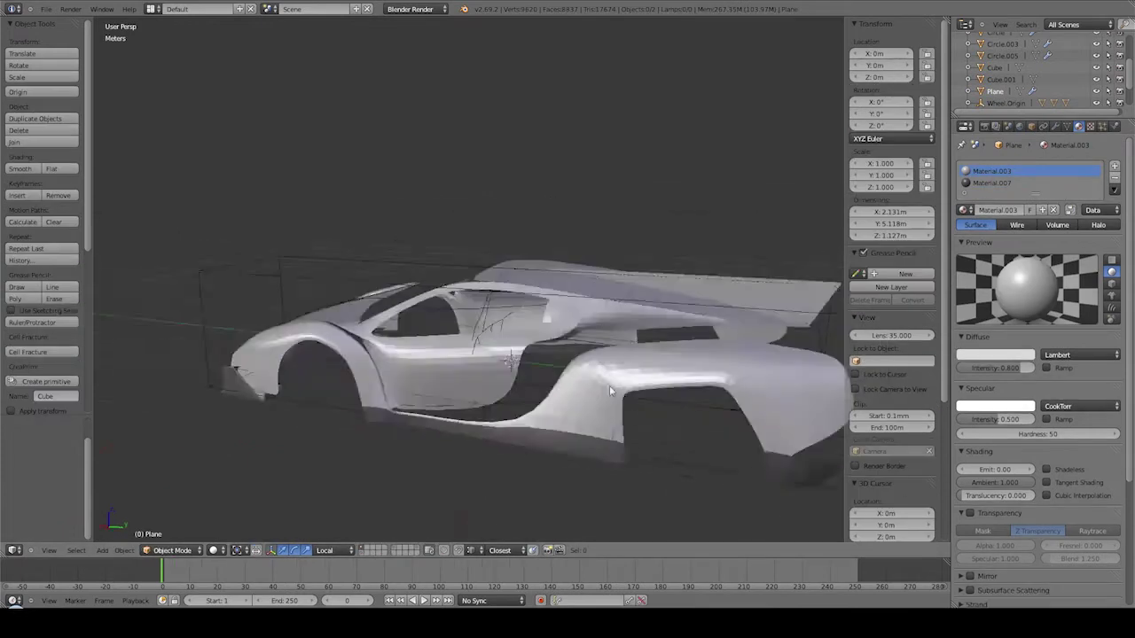
mouse_move(609, 385)
middle_mouse_down()
mouse_move(347, 324)
mouse_move(401, 314)
middle_mouse_up()
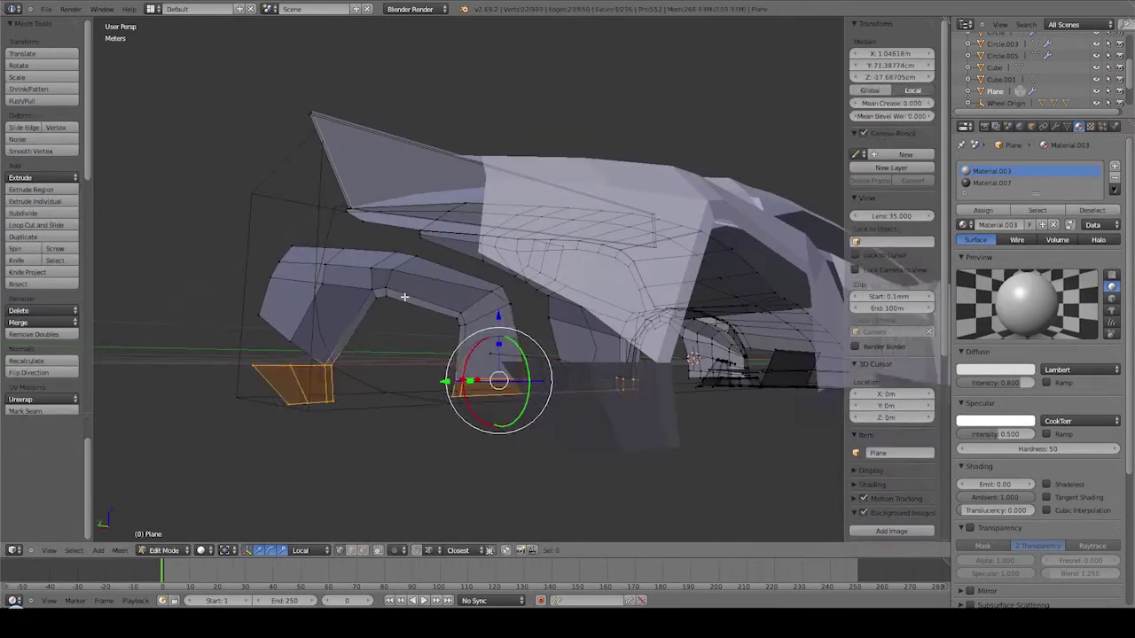
Shift a rear corner vertex along X and fill a face across the gap.
right_click(528, 414)
middle_click_drag(529, 415, 576, 399)
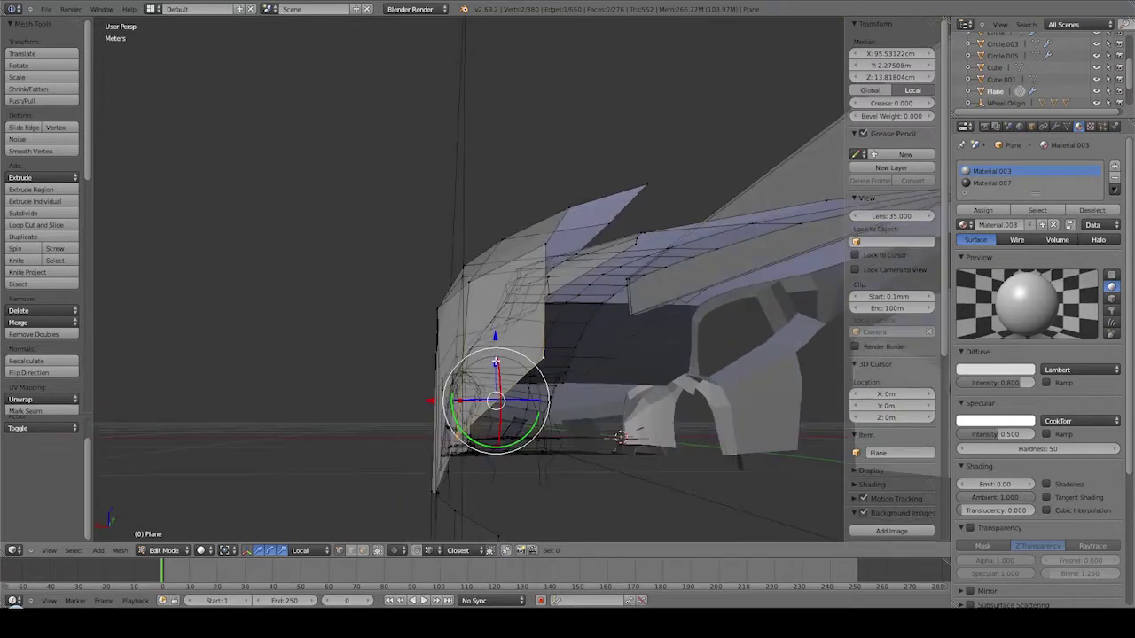
key("g")
key("x")
left_click(663, 421)
mouse_move(663, 421)
middle_mouse_down()
mouse_move(456, 375)
mouse_move(476, 337)
mouse_move(458, 332)
middle_mouse_up()
left_click(537, 338, "shift")
key("f")
Lower the new face's edge slightly along Z.
mouse_move(537, 339)
middle_mouse_down()
mouse_move(468, 363)
mouse_move(497, 354)
middle_mouse_up()
mouse_move(620, 399)
middle_mouse_down()
mouse_move(450, 405)
mouse_move(392, 392)
mouse_move(400, 374)
mouse_move(461, 354)
mouse_move(532, 293)
mouse_move(605, 152)
mouse_move(692, 206)
middle_mouse_up()
right_click(393, 393)
key("g")
key("z")
left_click(393, 393)
Hide the obstructing body parts and extrude the first bumper-strip vertex in rear view.
key("a")
key("l")
key("h")
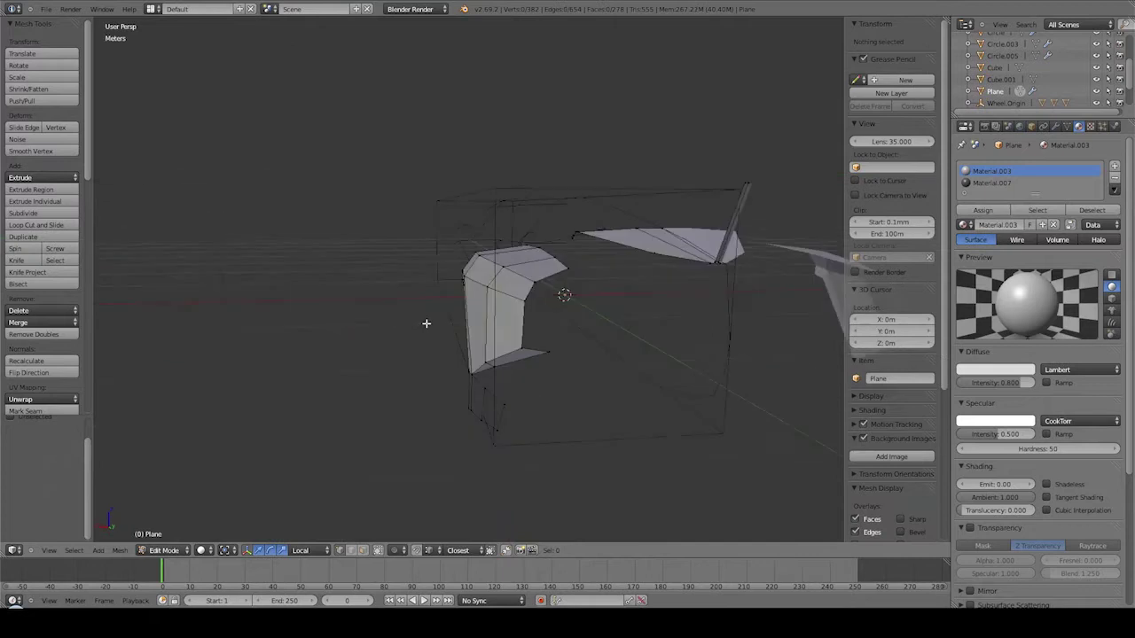
key("ctrl+KP_1")
key("e")
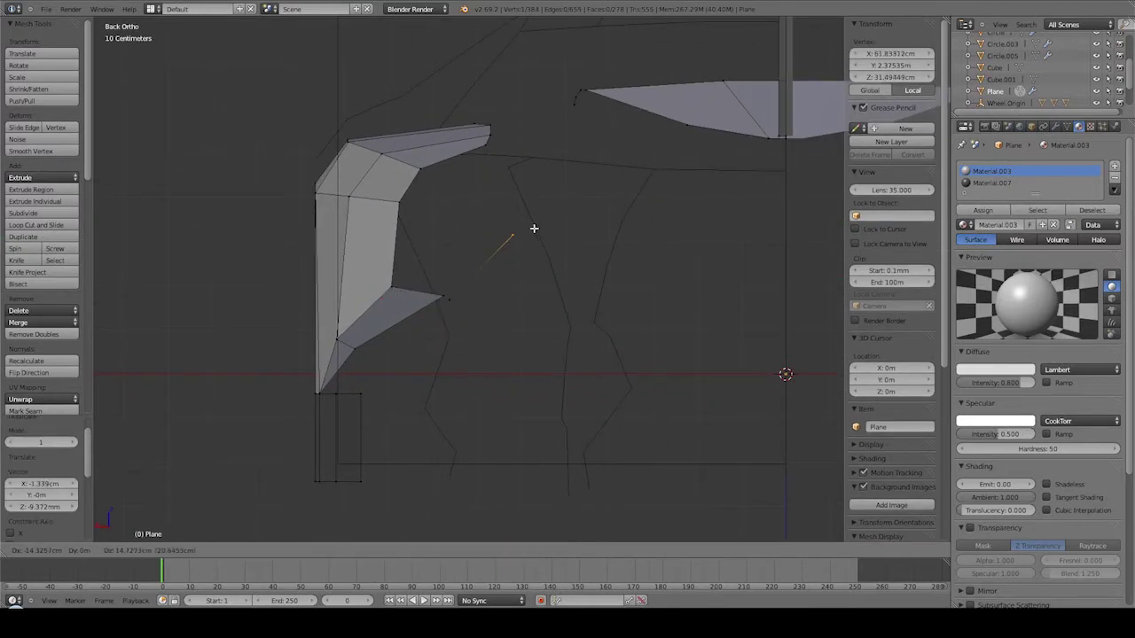
left_click(533, 228)
scroll(534, 228, "down", 2)
Extrude further vertices out to the right to outline the bumper strip.
key("e")
left_click(413, 251)
scroll(328, 299, "up", 2)
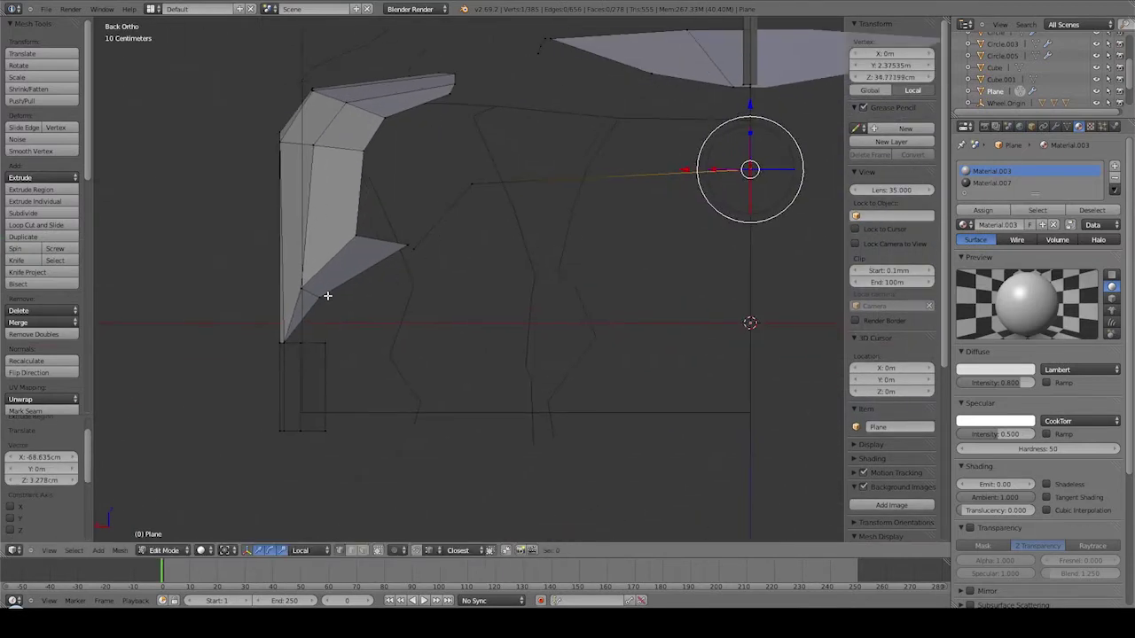
mouse_move(402, 267)
middle_mouse_down()
mouse_move(337, 355)
mouse_move(299, 342)
mouse_move(381, 263)
middle_mouse_up()
left_click(296, 282)
middle_click_drag(296, 282, 284, 408)
key("e")
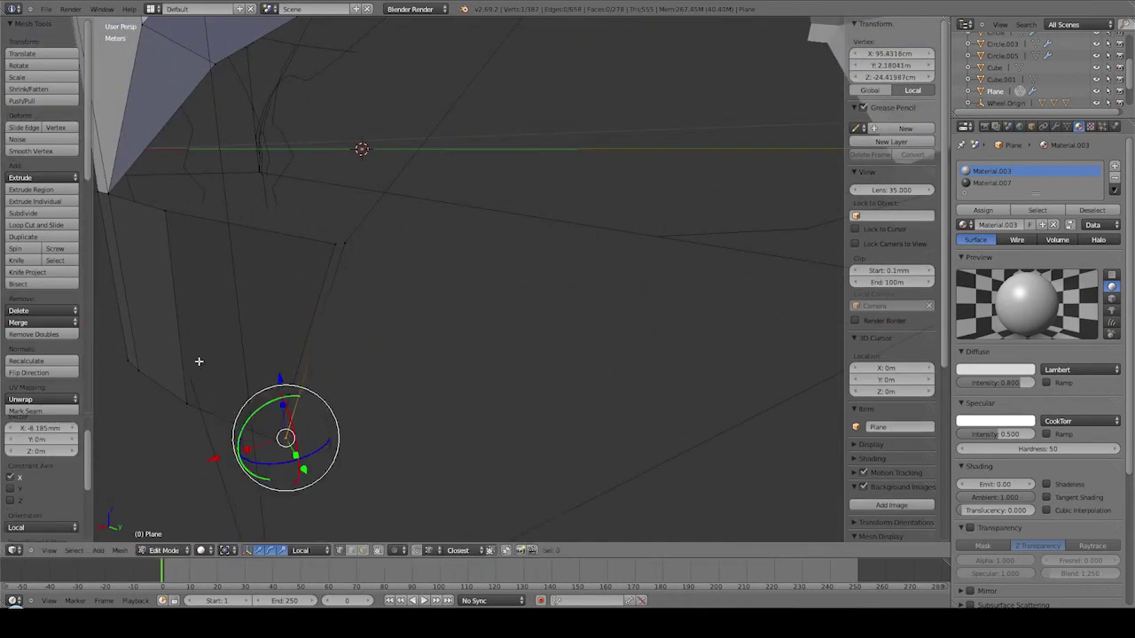
middle_click_drag(221, 317, 463, 283)
Move the strip's vertices along Y in right side view.
key("KP_3")
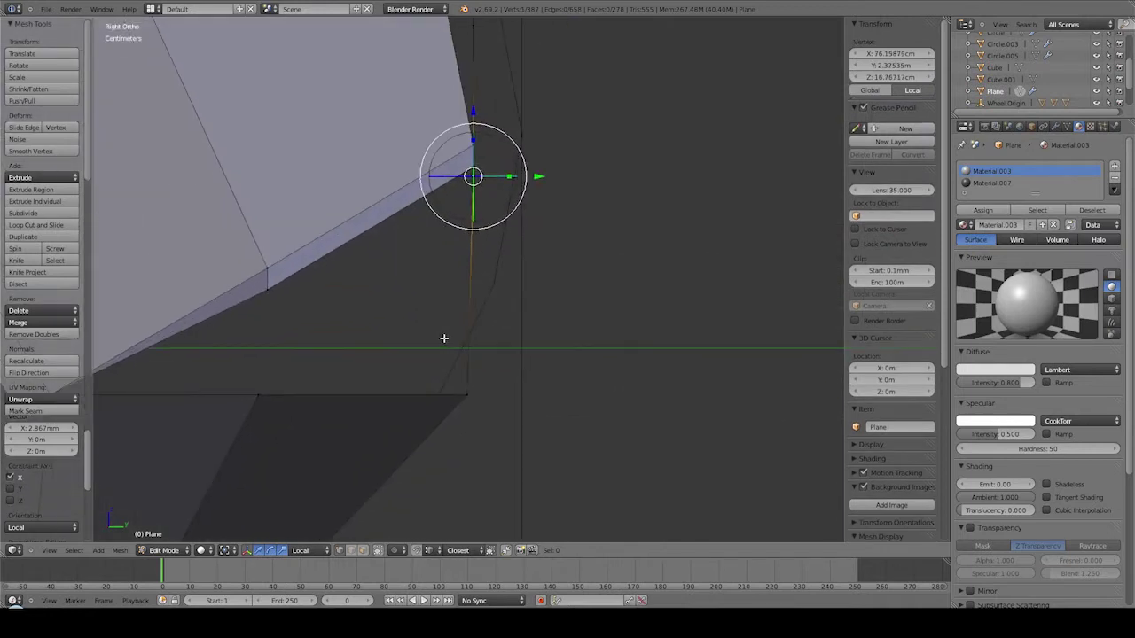
scroll(472, 333, "down", 3)
key("g")
key("y")
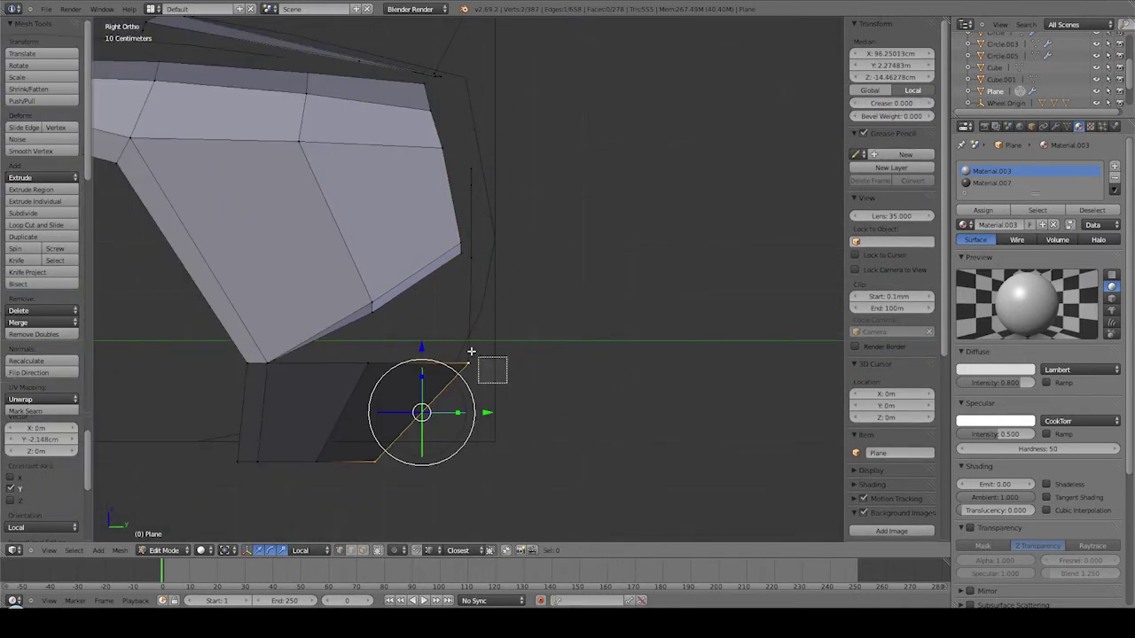
scroll(497, 328, "up", 2, "shift")
Select two right-edge vertices and extrude that edge along X.
right_click(461, 205)
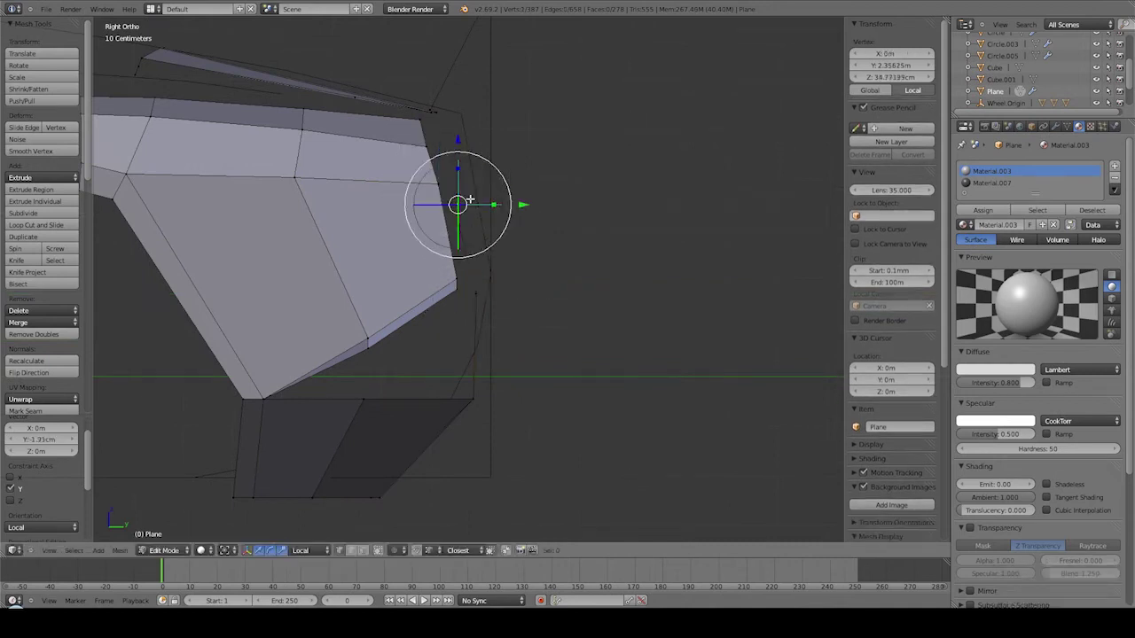
middle_click_drag(470, 201, 532, 248)
right_click(471, 272, "shift")
mouse_move(471, 272)
middle_mouse_down()
mouse_move(373, 319)
mouse_move(431, 233)
mouse_move(369, 328)
middle_mouse_up()
key("e")
key("x")
left_click(393, 334)
Preview the smoothed body from the right side, then resume mesh editing.
middle_click_drag(498, 150, 431, 160)
right_click(494, 156)
key("Tab")
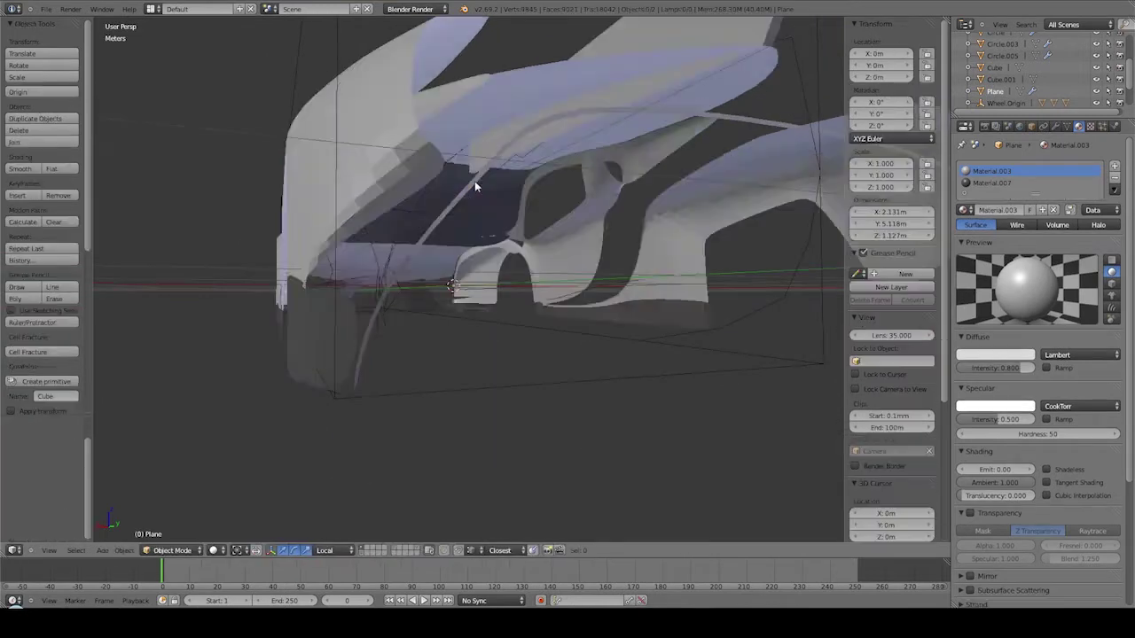
key("KP_3")
key("Tab")
scroll(471, 196, "up", 3)
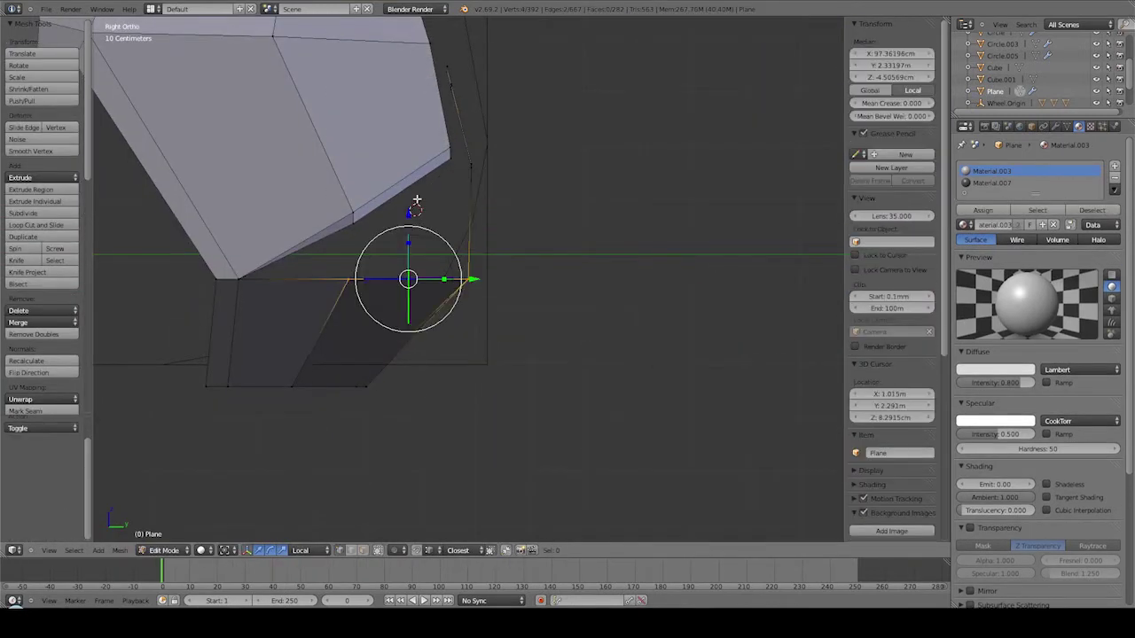
scroll(500, 288, "up", 2)
Nudge a strip vertex into a better position.
key("a")
right_click(532, 302)
key("g")
left_click(434, 278)
mouse_move(433, 278)
middle_mouse_down()
mouse_move(539, 261)
mouse_move(366, 335)
mouse_move(540, 329)
mouse_move(534, 352)
middle_mouse_up()
key("KP_3")
scroll(540, 329, "up", 2)
Select the bumper strip's edge vertices and move them along Y.
right_click(613, 207)
key("a")
right_click(596, 120)
key("a")
right_click(606, 100)
mouse_move(606, 99)
middle_mouse_down()
mouse_move(248, 243)
mouse_move(396, 207)
mouse_move(370, 240)
middle_mouse_up()
key("g")
key("y")
left_click(290, 253)
mouse_move(291, 254)
middle_mouse_down()
mouse_move(312, 207)
mouse_move(299, 271)
mouse_move(334, 248)
mouse_move(335, 276)
mouse_move(471, 270)
mouse_move(405, 292)
mouse_move(301, 295)
middle_mouse_up()
Extrude the five edge vertices along Y and preview the smoothed result.
key("e")
key("y")
left_click(406, 228)
key("Tab")
In Edit Mode and Rear Ortho view, insert an edge loop across the rear bumper bar.
key("Tab")
key("Tab")
key("KP_5")
key("Tab")
key("ctrl+KP_1")
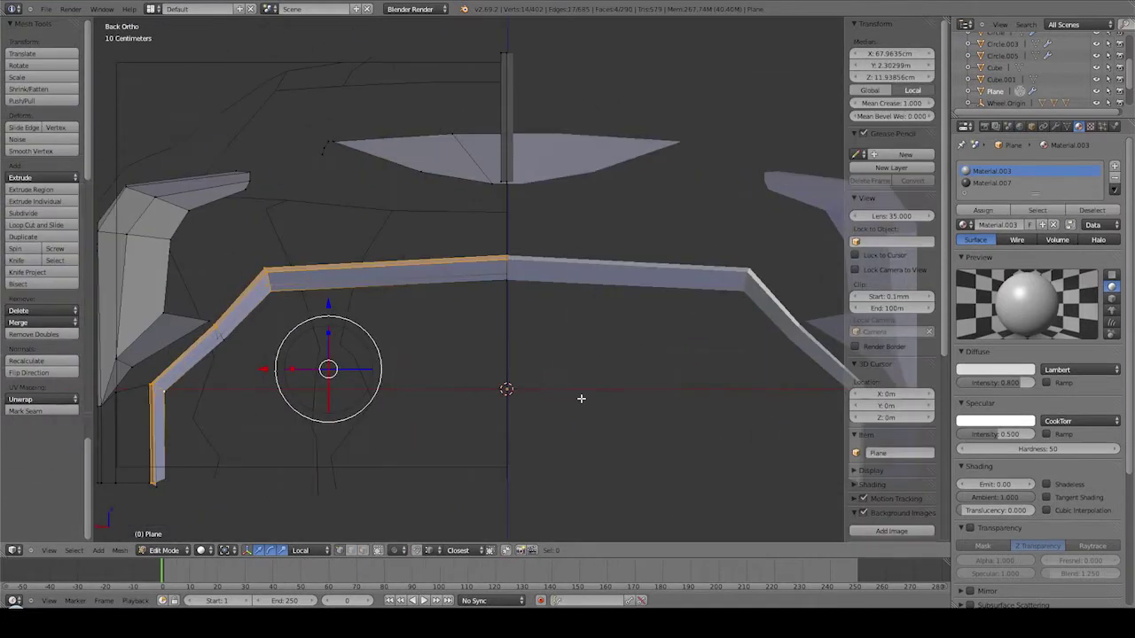
key("ctrl+r")
left_click(438, 267)
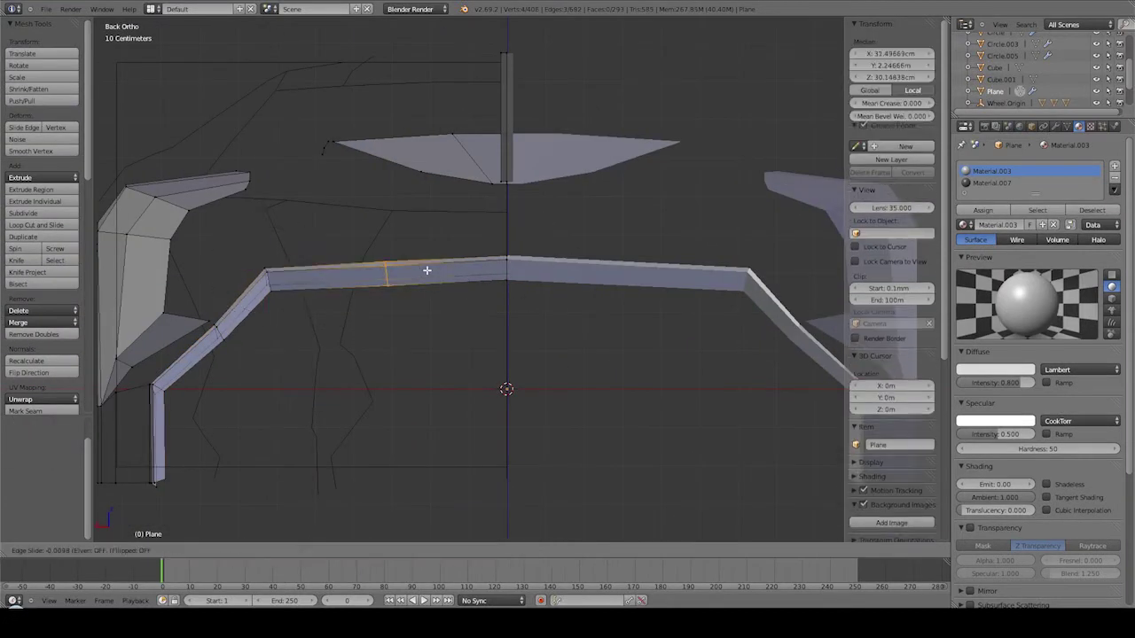
left_click(372, 206)
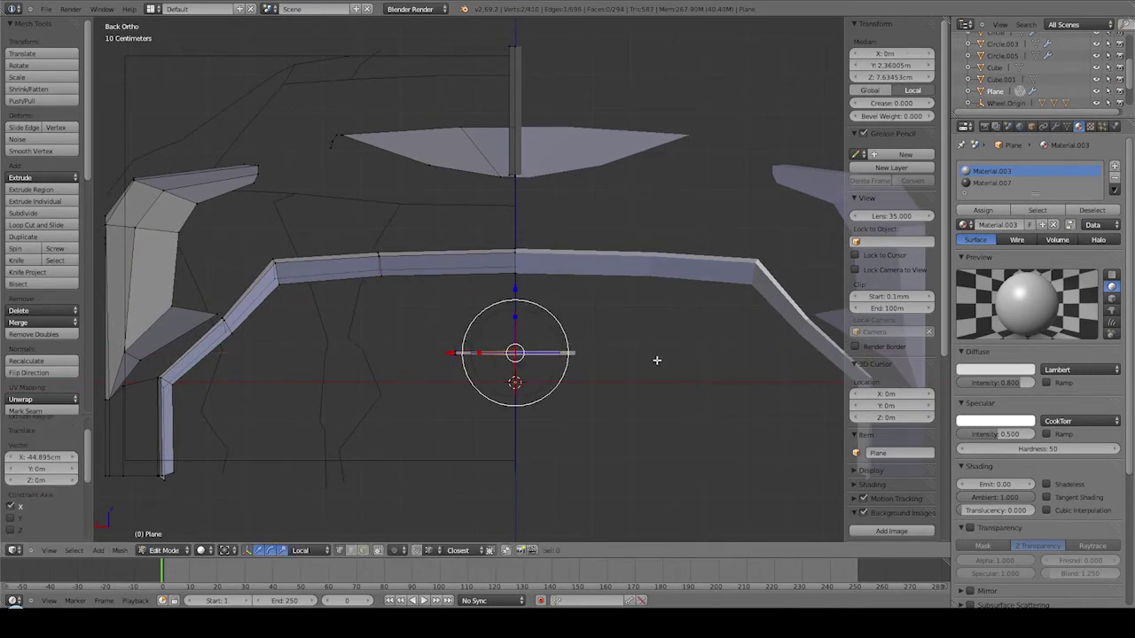
middle_click_drag(637, 325, 666, 320, "shift")
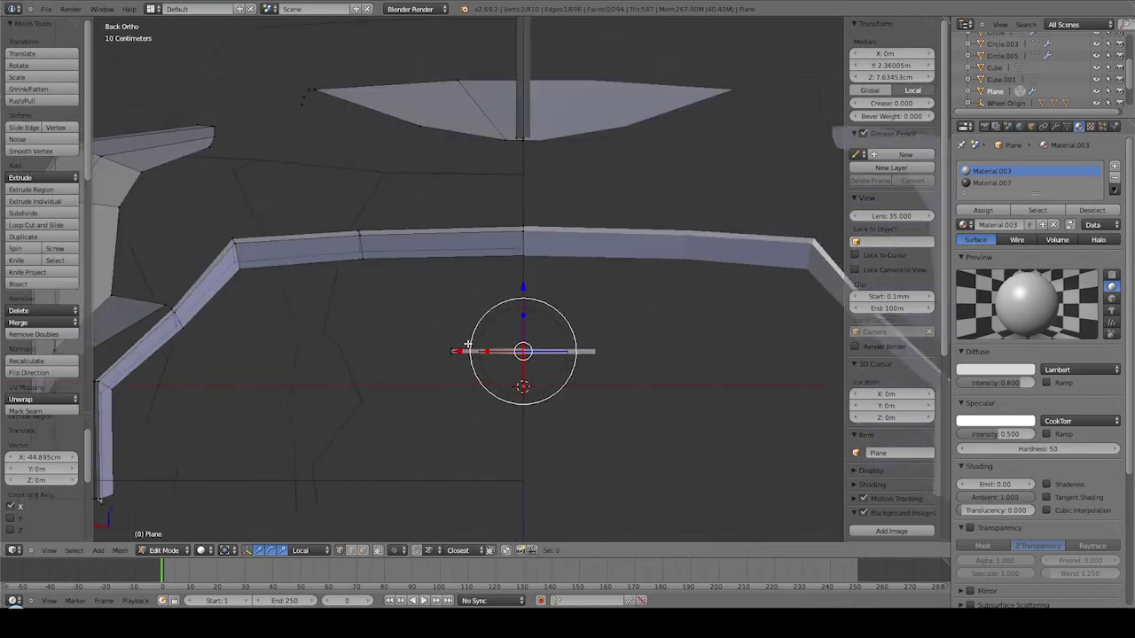
Extrude the strip's end edge along X and scale it out sideways to widen the strip.
key("g")
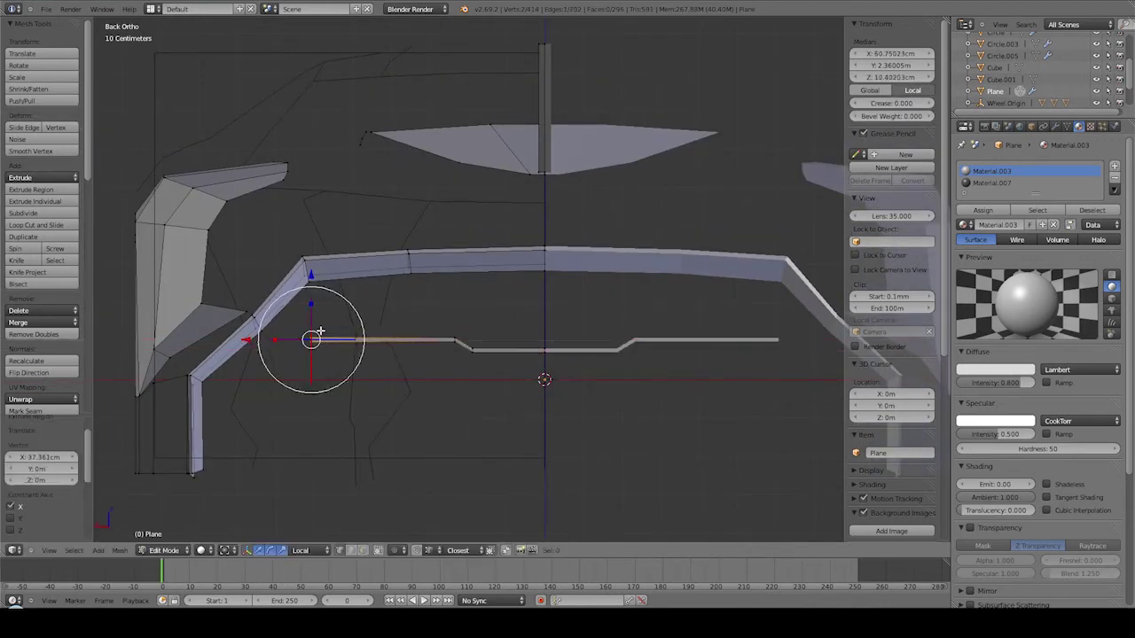
key("a")
right_click(383, 344)
key("g")
key("x")
key("s")
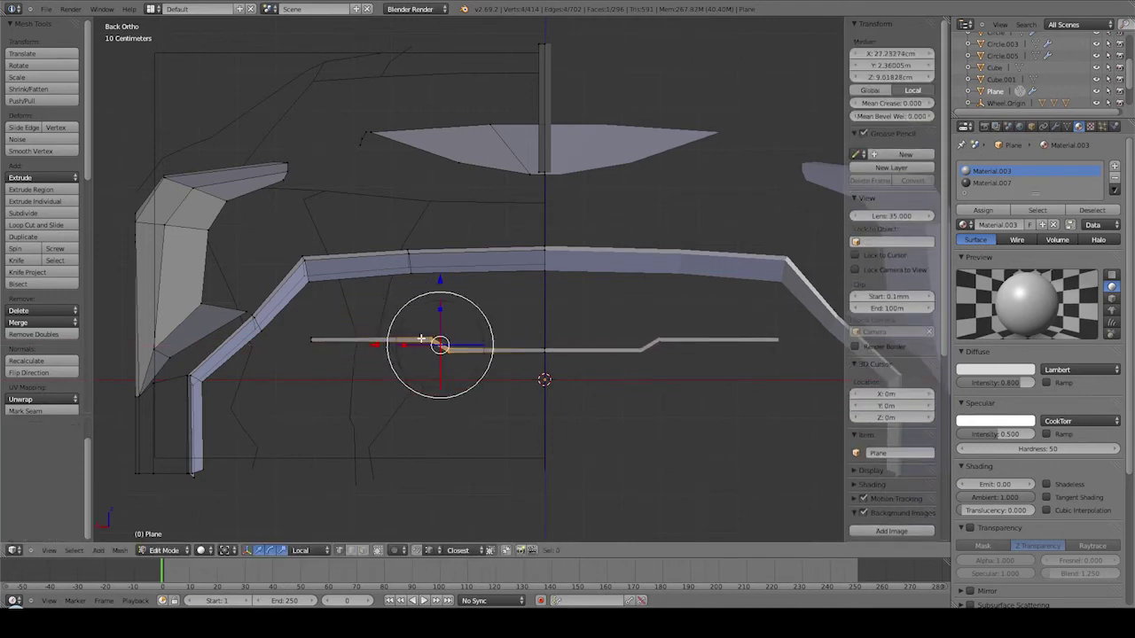
left_click(397, 346)
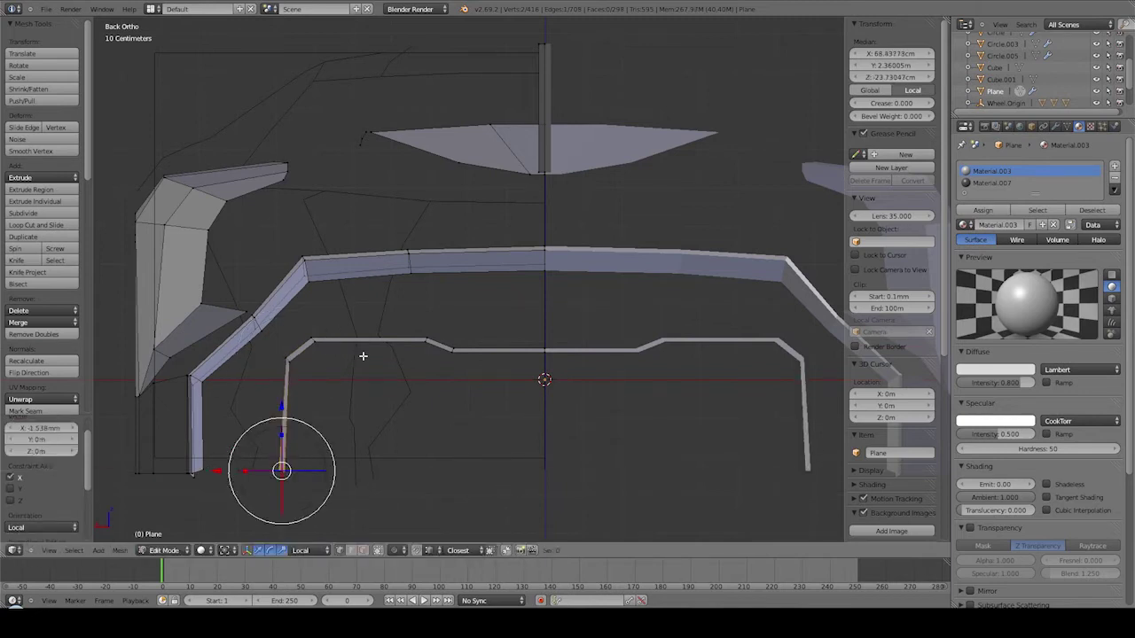
In Right Ortho view, slide the strip's end edge along Y to follow the body.
middle_click_drag(362, 355, 417, 337)
left_click_drag(405, 307, 506, 369)
key("KP_3")
key("g")
key("y")
key("y")
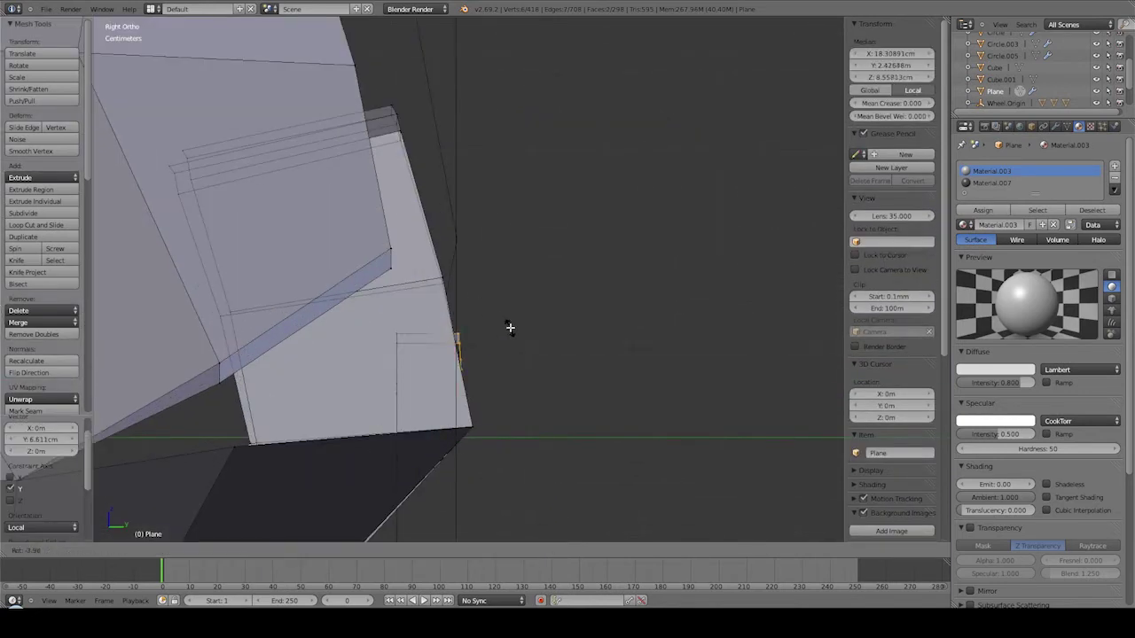
mouse_move(539, 342)
middle_mouse_down()
mouse_move(494, 337)
mouse_move(416, 372)
middle_mouse_up()
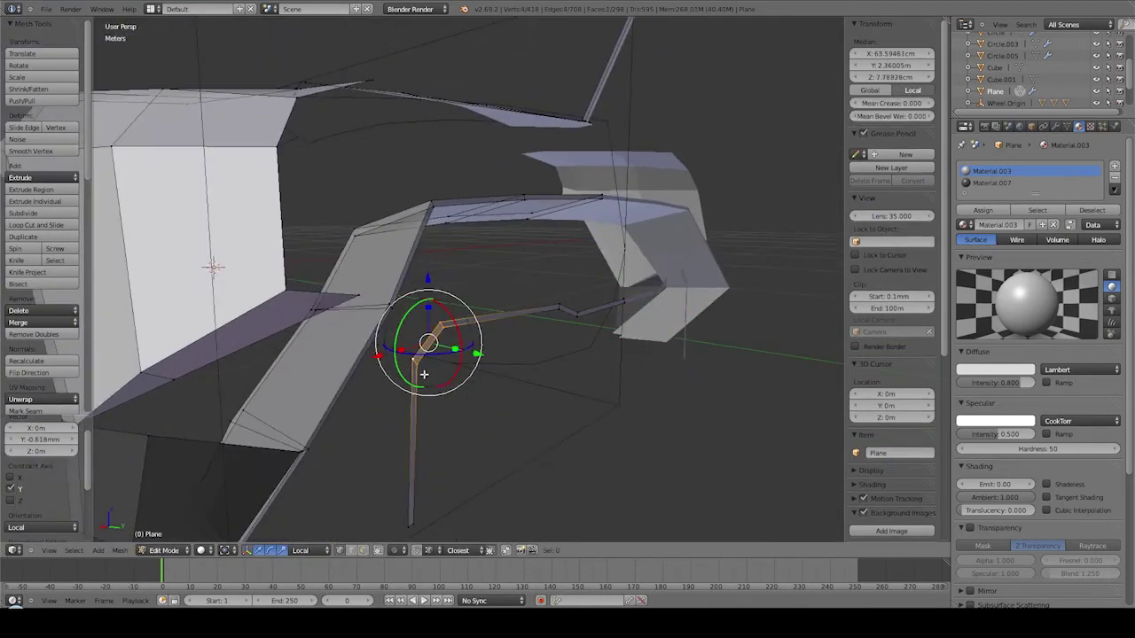
key("KP_3")
key("g")
key("y")
key("y")
left_click(408, 359)
Angle the strip end with R and a further Y move, then reselect the strip end.
key("r")
left_click(385, 446)
key("g")
key("y")
key("y")
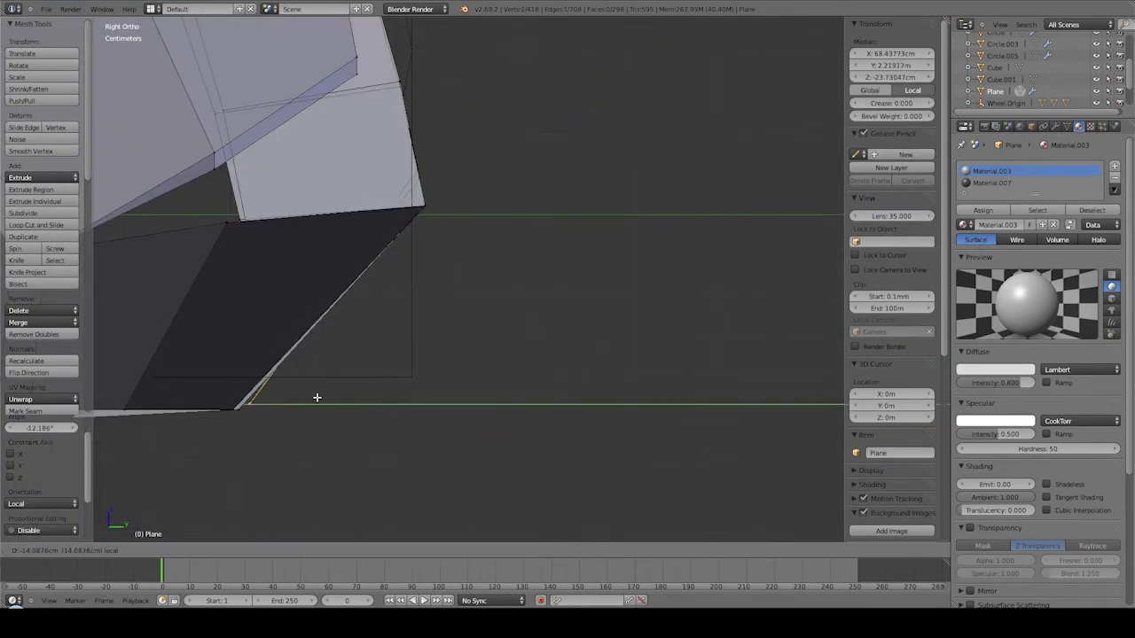
mouse_move(318, 352)
middle_mouse_down("shift")
mouse_move(408, 340)
mouse_move(461, 266)
middle_mouse_up("shift")
right_click(456, 240)
key("KP_3")
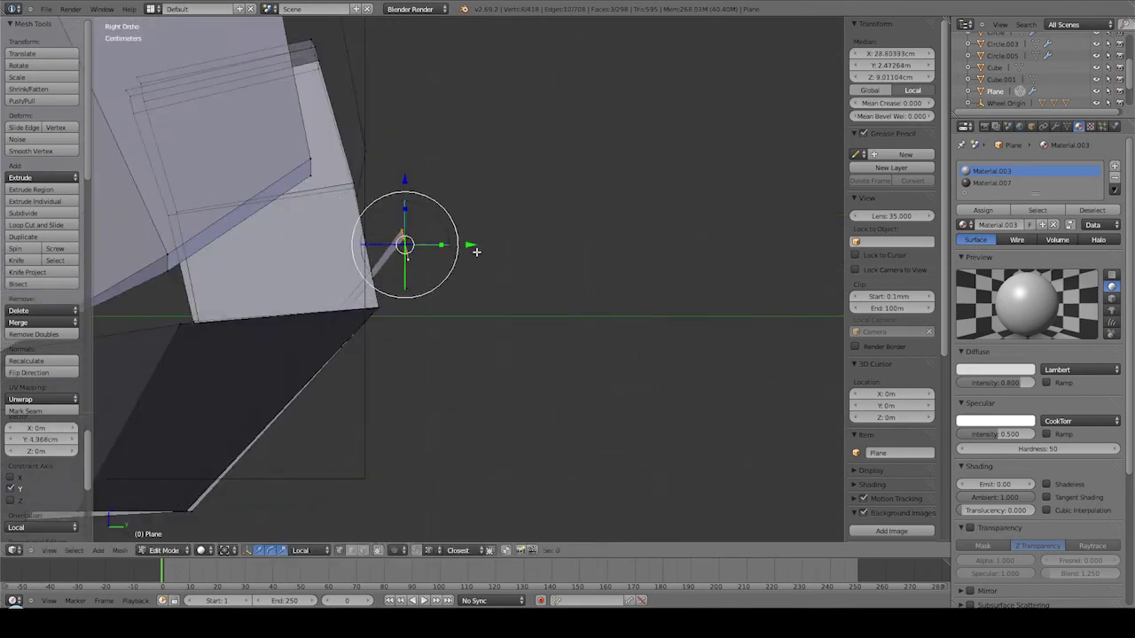
middle_click_drag(442, 228, 331, 341)
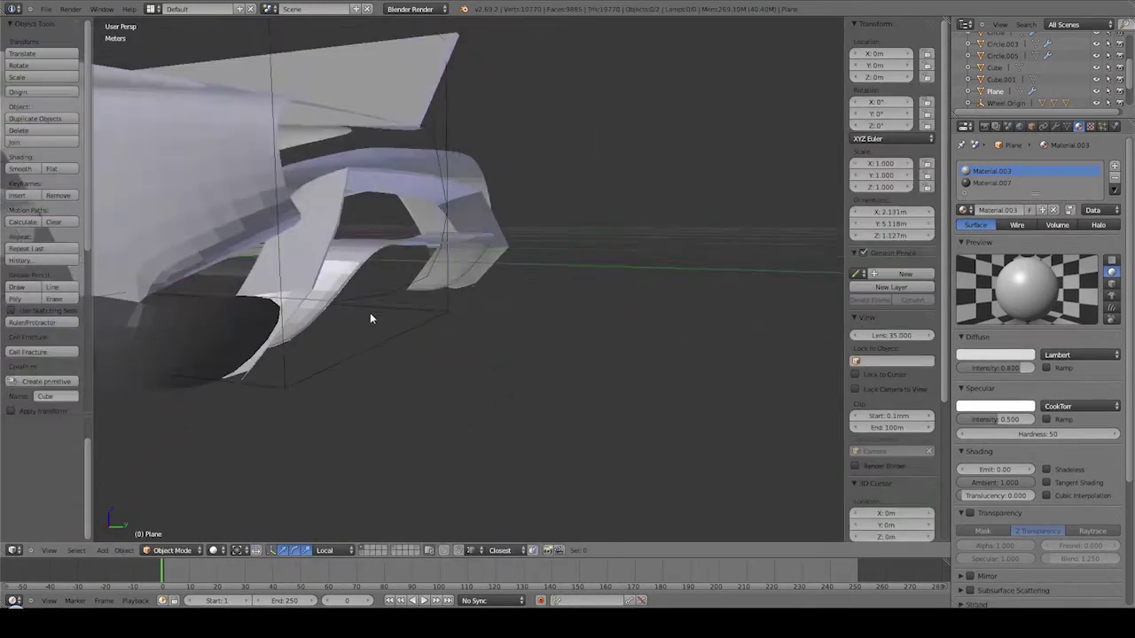
Isolate the car body in local view with Numpad / and clear the selection.
mouse_move(467, 297)
middle_mouse_down()
mouse_move(545, 314)
mouse_move(545, 300)
mouse_move(470, 287)
mouse_move(501, 281)
mouse_move(463, 347)
mouse_move(470, 293)
middle_mouse_up()
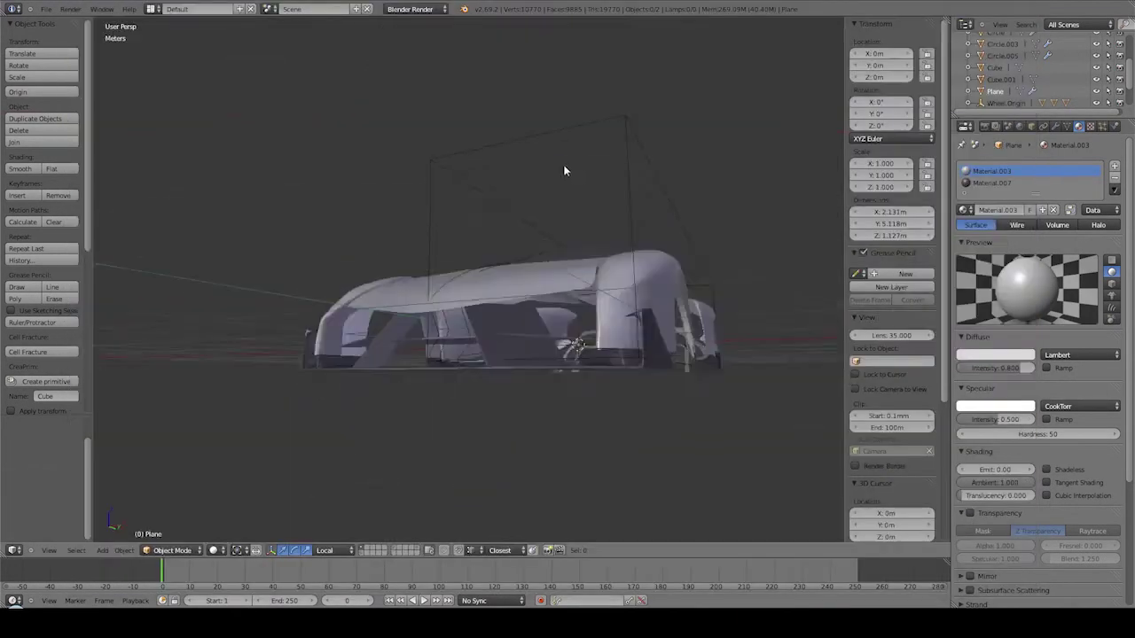
key("KP_Divide")
key("a")
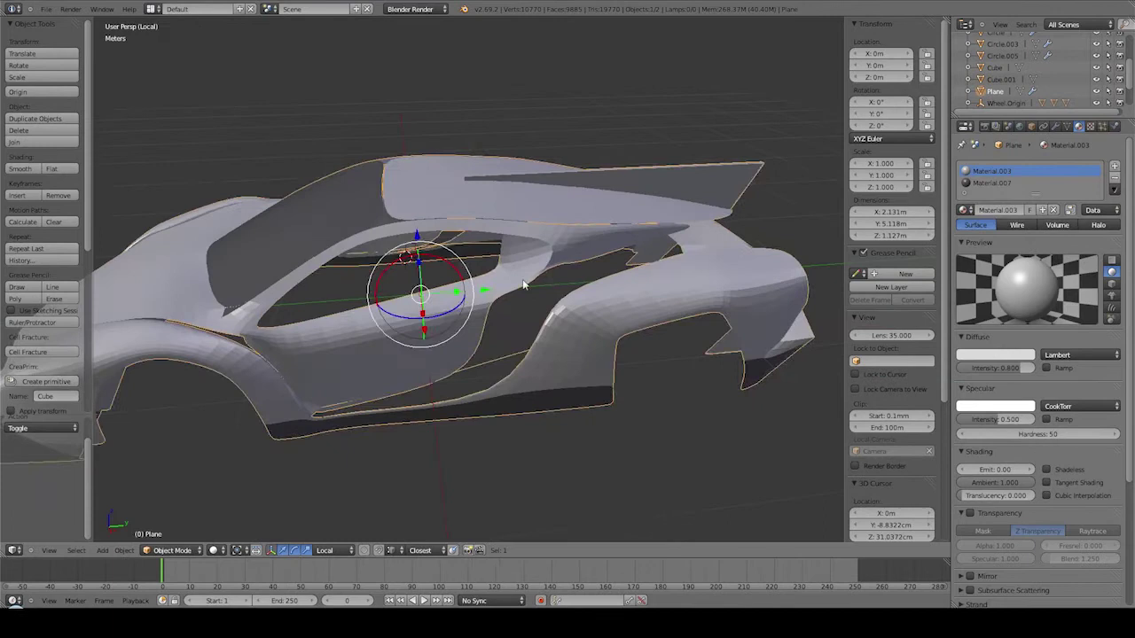
left_click(330, 272)
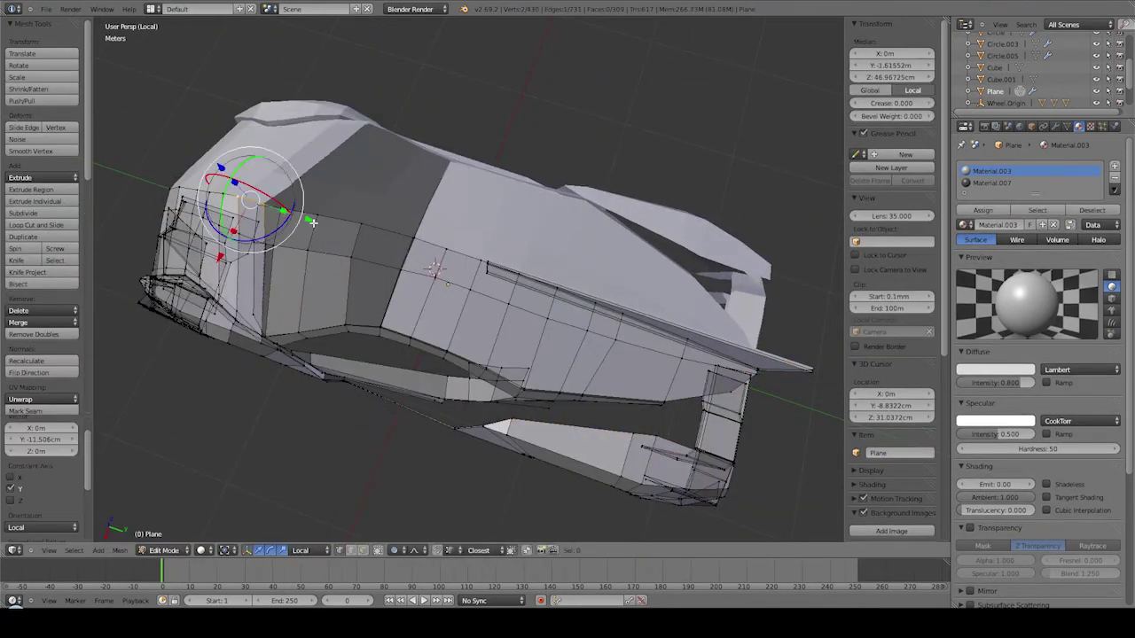
Pull a few body vertices down and outward, then put the body into Sculpt Mode.
left_click_drag(312, 222, 320, 229)
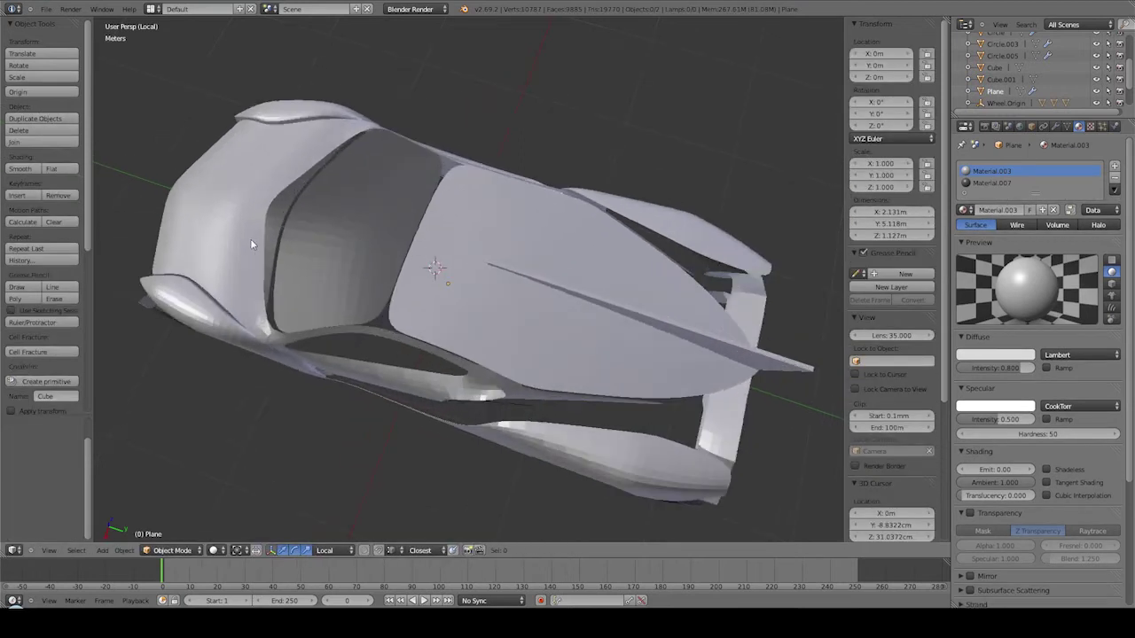
right_click(258, 229)
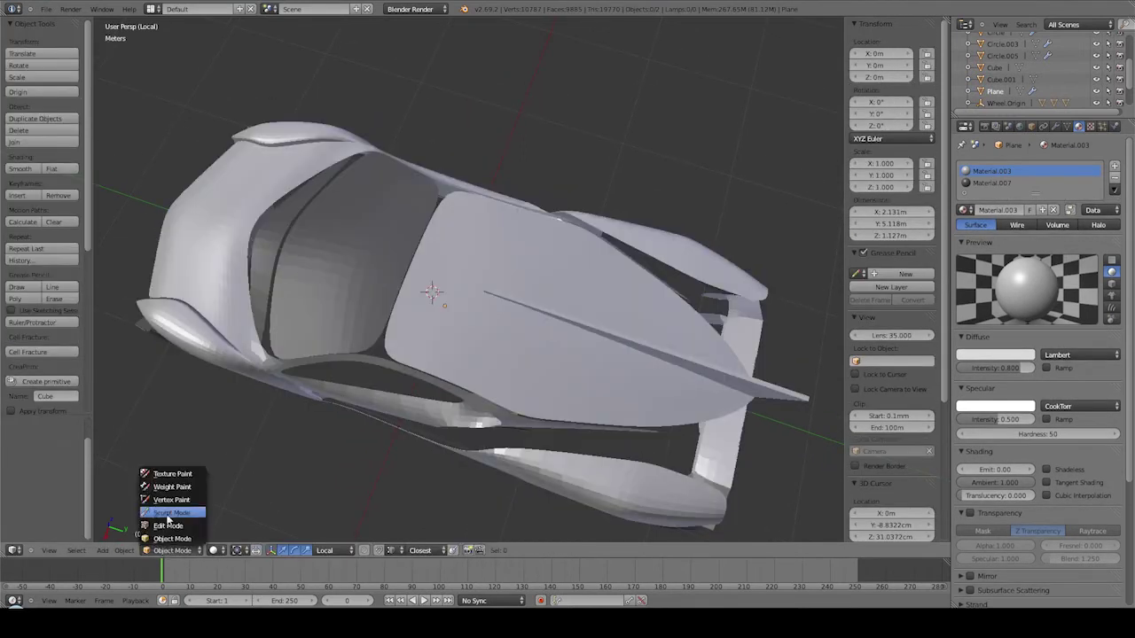
left_click(168, 513)
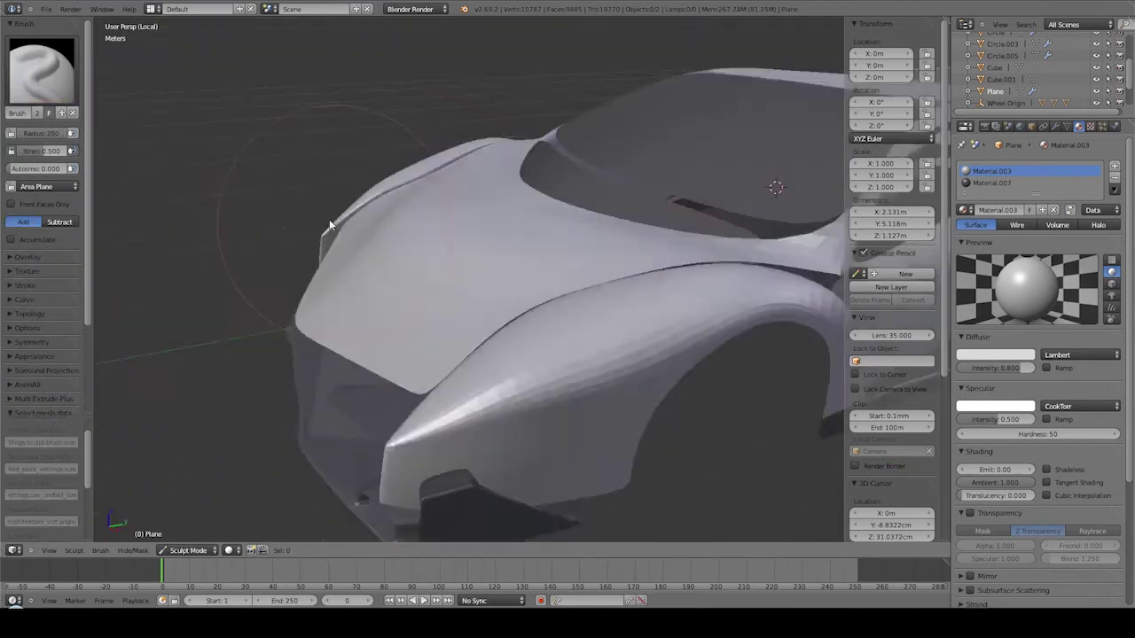
Pick the Grab brush and frame the rear wheel arch in the side view.
mouse_move(329, 219)
middle_mouse_down()
mouse_move(405, 183)
mouse_move(562, 320)
mouse_move(532, 263)
middle_mouse_up()
scroll(455, 247, "down", 5)
key("g")
middle_click_drag(448, 250, 539, 246)
scroll(474, 254, "up", 3)
scroll(460, 246, "down", 3)
middle_click_drag(460, 246, 375, 190)
key("KP_3")
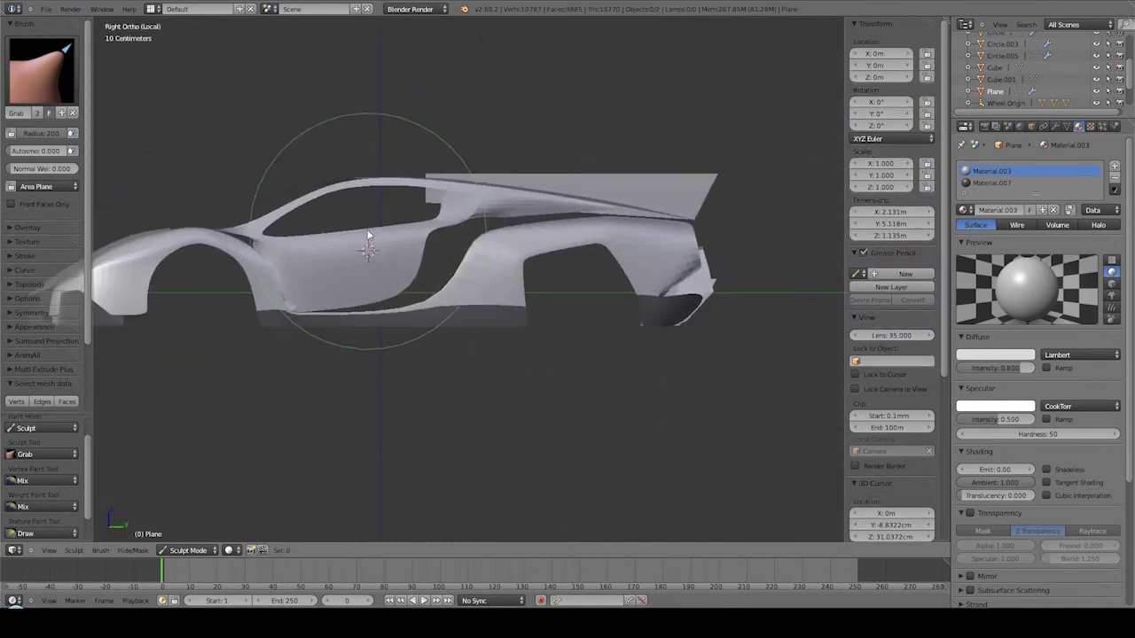
scroll(495, 253, "up", 2)
scroll(445, 255, "up", 4)
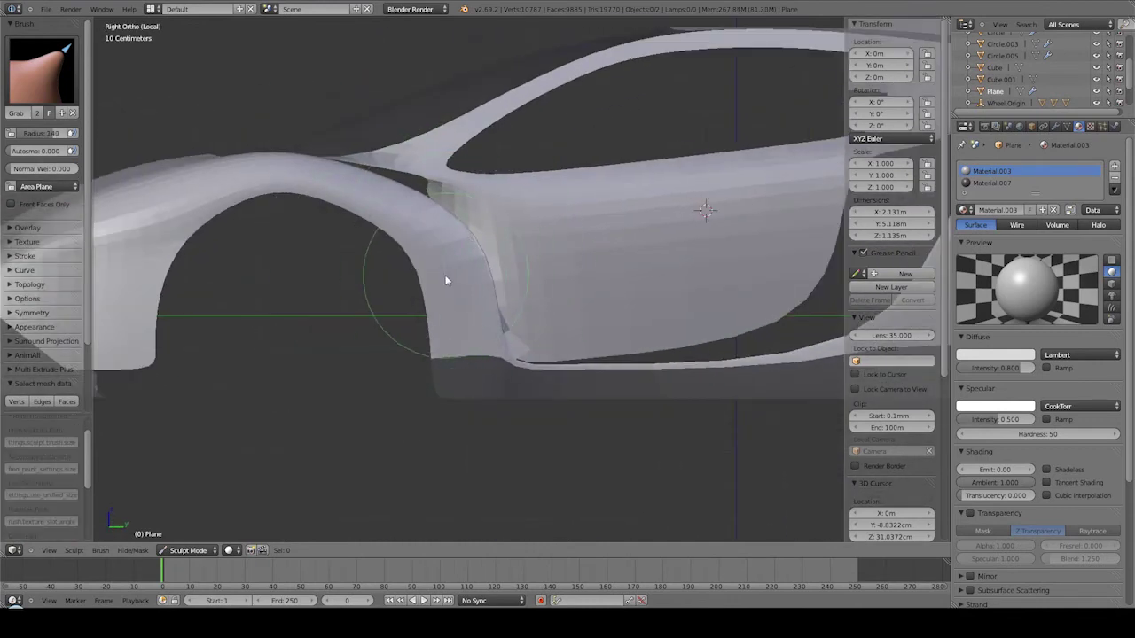
scroll(458, 225, "down", 2)
middle_click_drag(491, 356, 465, 224, "shift")
scroll(466, 225, "up", 2)
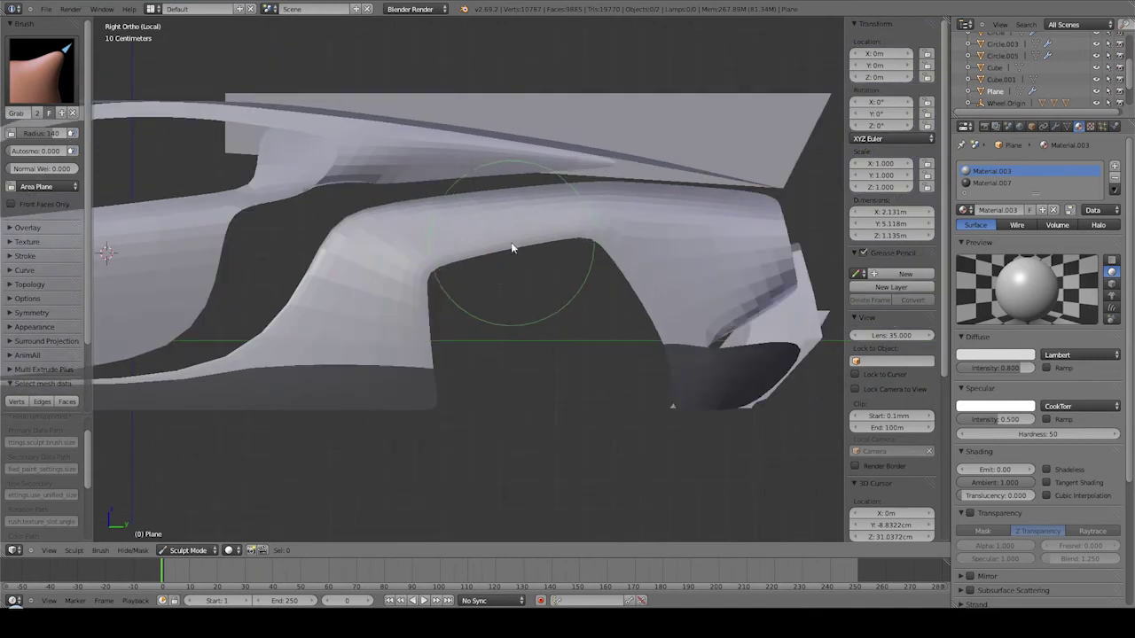
Show the wheels beside the body and grab-shape the arches, viewing from above and behind.
key("Tab")
key("ctrl+r")
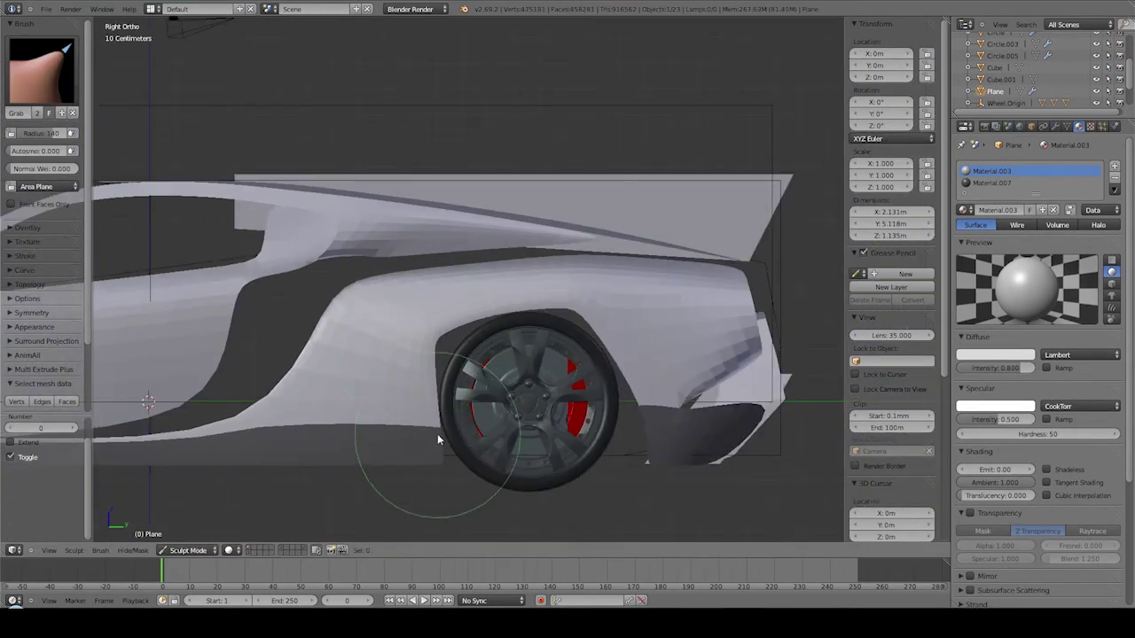
scroll(504, 308, "down", 3)
scroll(591, 321, "up", 1)
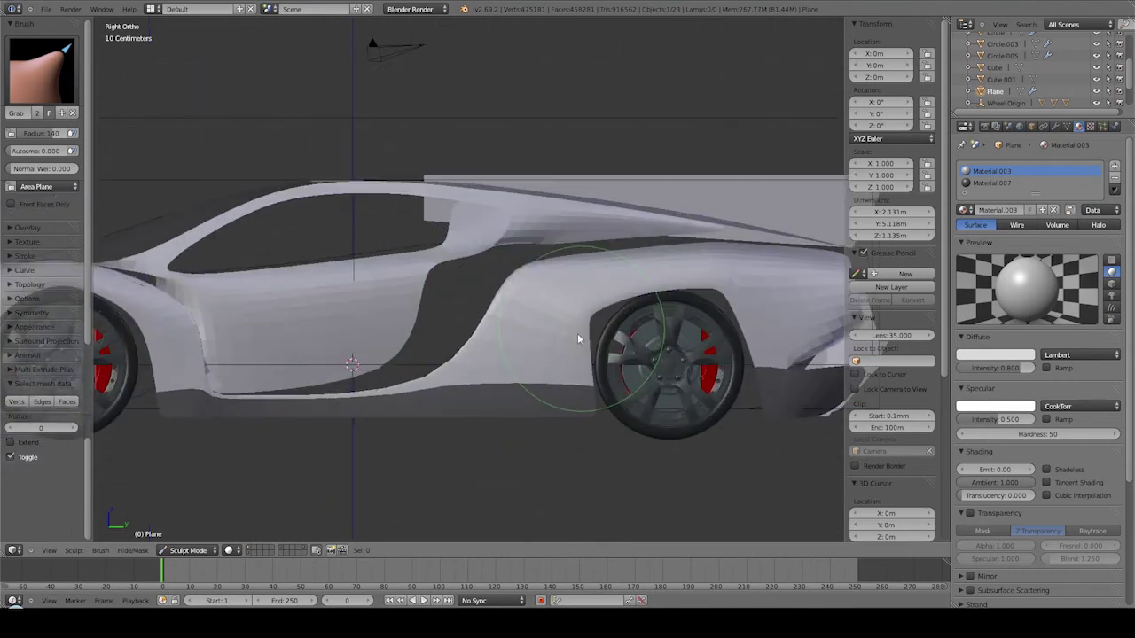
scroll(603, 322, "up", 3)
scroll(466, 412, "down", 3)
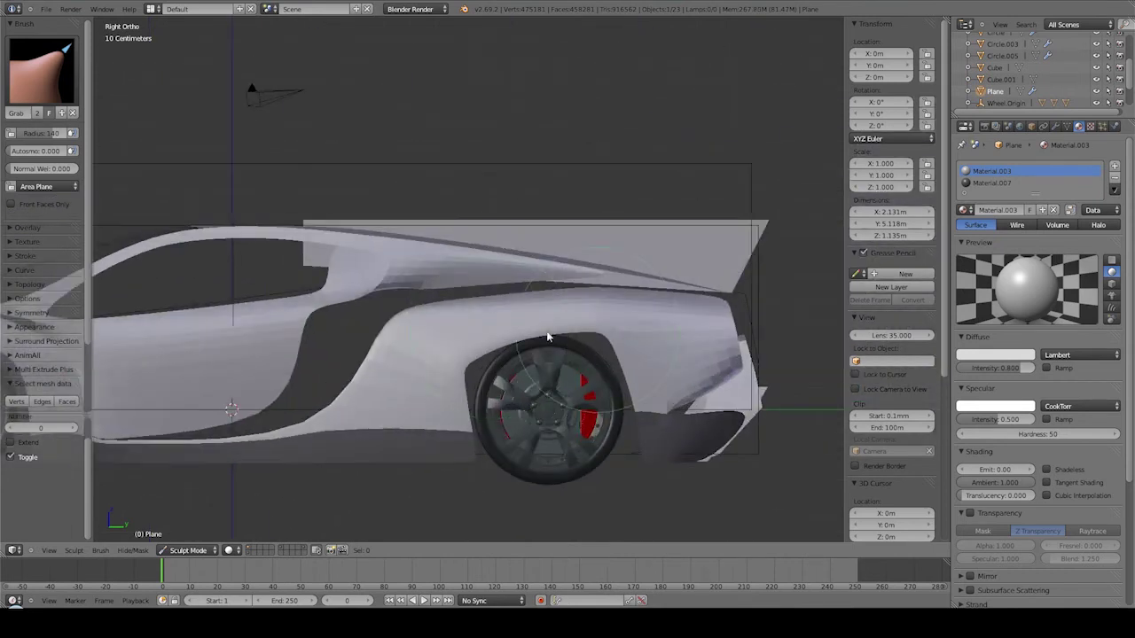
scroll(550, 337, "up", 1)
scroll(541, 303, "up", 1)
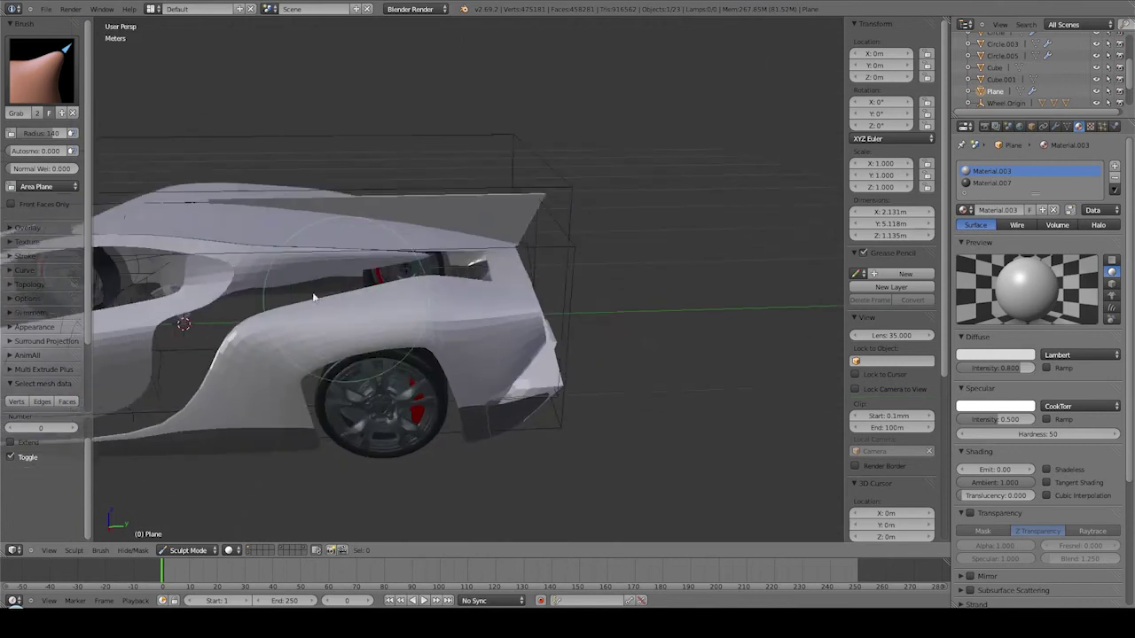
middle_click_drag(454, 279, 429, 313)
scroll(512, 347, "up", 2)
mouse_move(560, 362)
middle_mouse_down()
mouse_move(644, 359)
mouse_move(310, 335)
mouse_move(477, 214)
middle_mouse_up()
scroll(638, 372, "down", 3)
scroll(309, 335, "up", 4)
Sculpt the flanks with the Draw brush, then switch back to the Grab brush.
key("x")
scroll(477, 213, "down", 3)
key("g")
scroll(538, 328, "up", 3)
scroll(604, 225, "up", 2)
mouse_move(604, 225)
middle_mouse_down()
mouse_move(568, 385)
mouse_move(644, 327)
mouse_move(420, 299)
middle_mouse_up()
scroll(644, 326, "down", 4)
Return to Object Mode and delete the leftover Cube object.
left_click(186, 549)
left_click(182, 532)
mouse_move(413, 363)
middle_mouse_down()
mouse_move(443, 337)
mouse_move(439, 296)
middle_mouse_up()
right_click(621, 184)
left_click(531, 242)
mouse_move(502, 250)
middle_mouse_down()
mouse_move(495, 258)
mouse_move(674, 164)
middle_mouse_up()
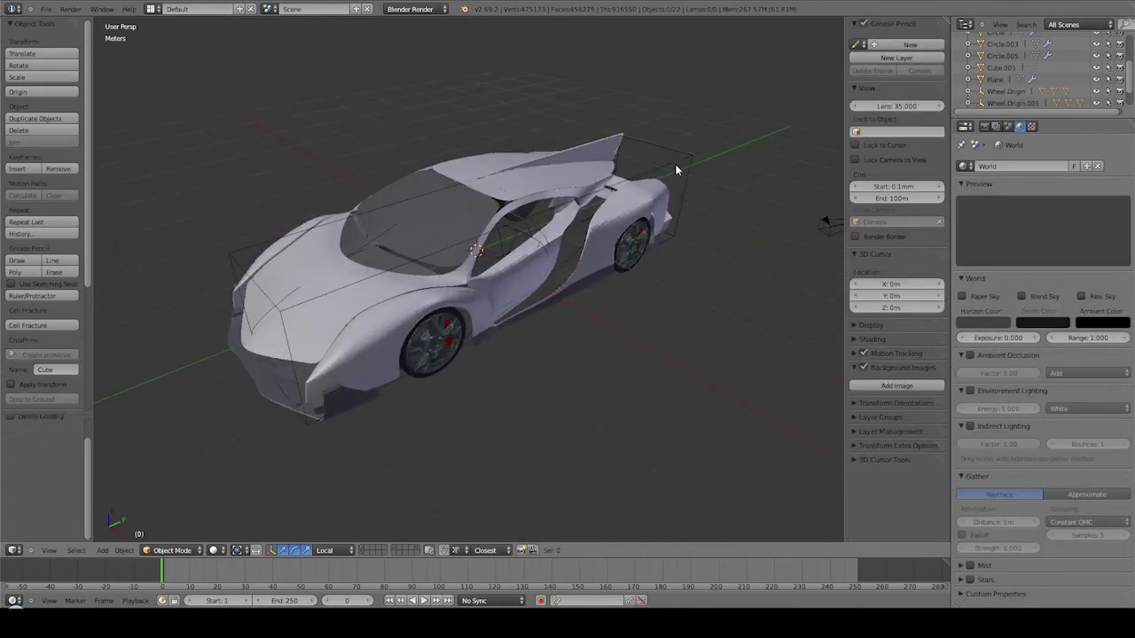
Delete the wireframe box Cube.001 surrounding the car.
right_click(674, 169)
left_click(669, 174)
mouse_move(489, 203)
middle_mouse_down()
mouse_move(375, 222)
mouse_move(486, 254)
mouse_move(446, 233)
mouse_move(489, 236)
middle_mouse_up()
Show only layer 2 so the body appears without its wheels, viewed from low front.
key("2")
mouse_move(410, 275)
middle_mouse_down()
mouse_move(582, 212)
mouse_move(468, 210)
mouse_move(453, 286)
mouse_move(432, 312)
mouse_move(365, 329)
mouse_move(331, 374)
mouse_move(476, 340)
mouse_move(587, 271)
mouse_move(535, 278)
mouse_move(544, 259)
mouse_move(314, 263)
mouse_move(377, 240)
mouse_move(417, 278)
mouse_move(417, 228)
middle_mouse_up()
scroll(539, 262, "up", 5)
scroll(529, 296, "down", 3)
scroll(519, 301, "up", 3)
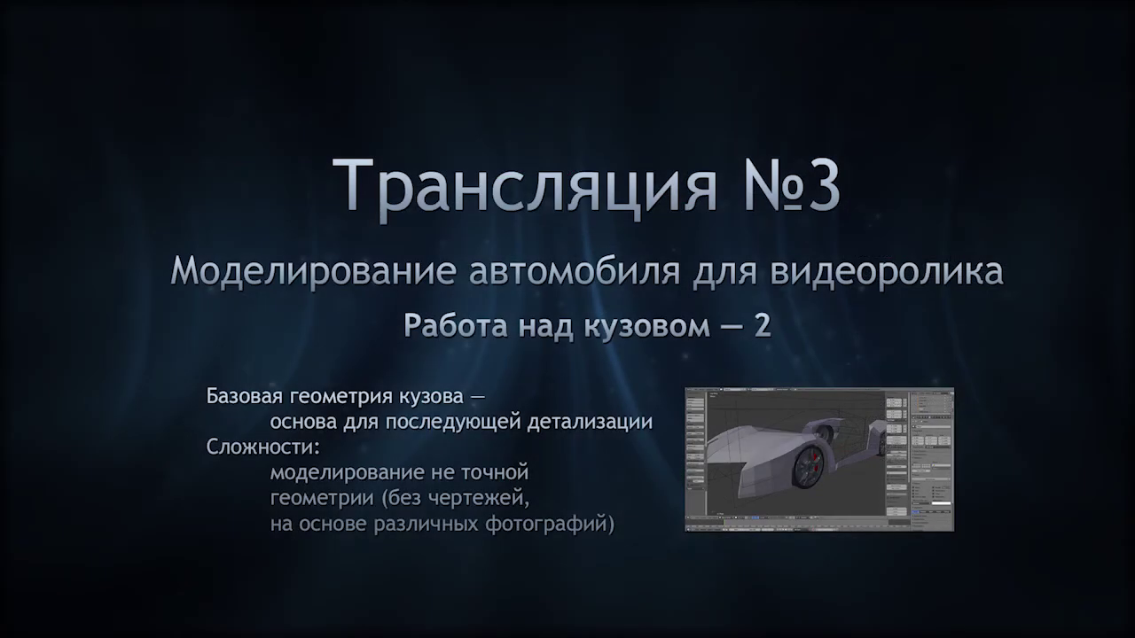